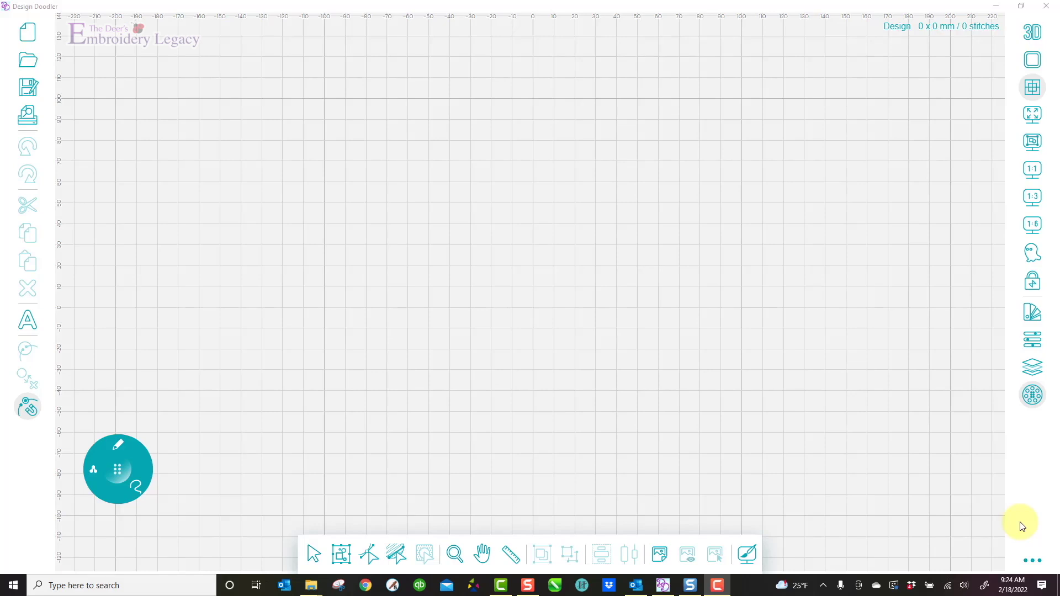
Step: Hide the workspace grid and show it again
left_click(1033, 91)
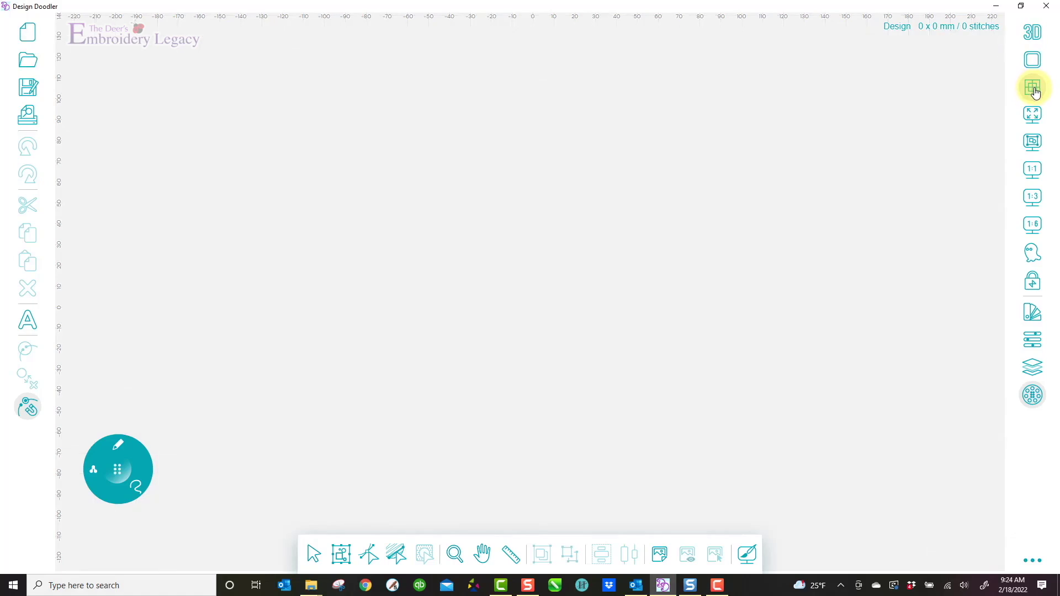
left_click(1032, 88)
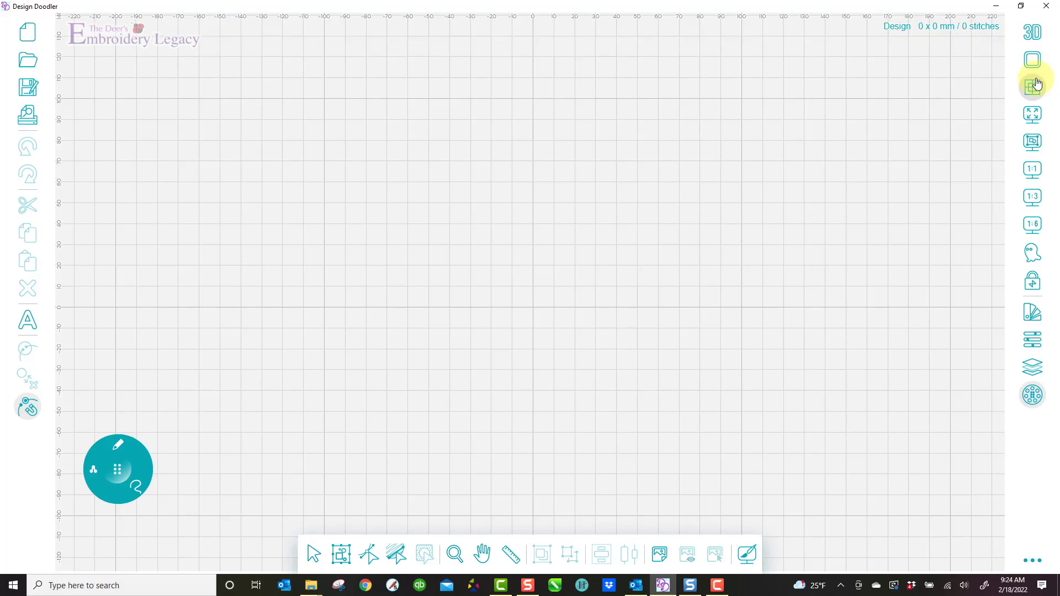
Step: Set both the horizontal and vertical grid spacing to 1 mm in the grid settings
left_click(1034, 562)
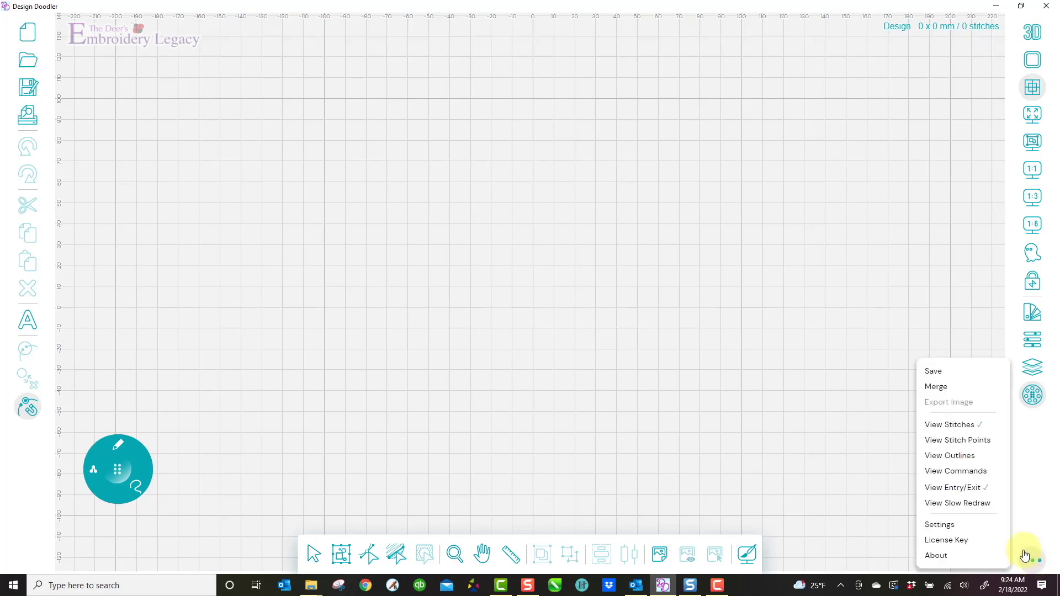
left_click(958, 525)
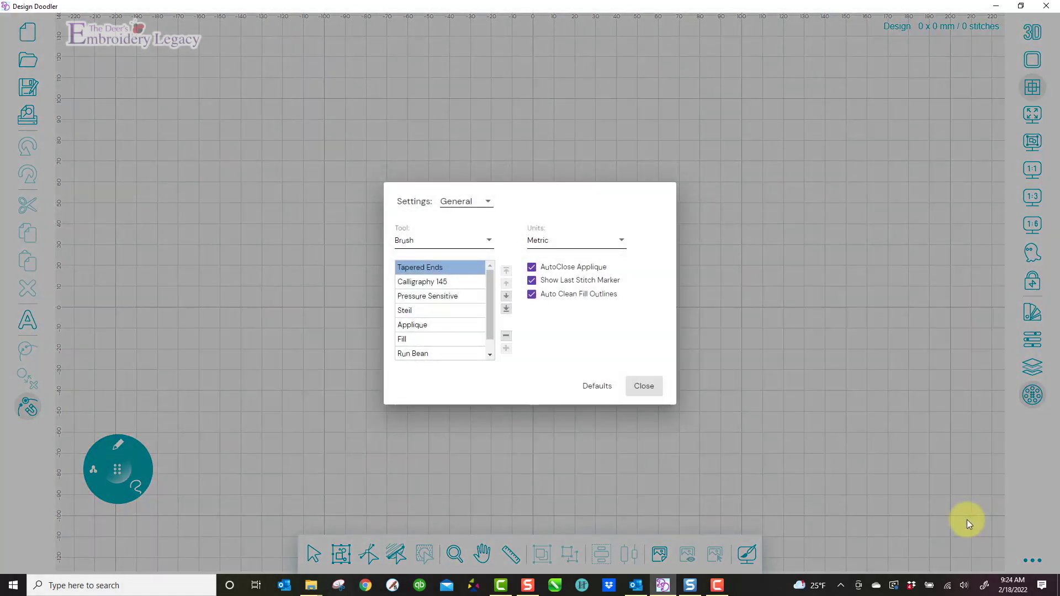
left_click(489, 203)
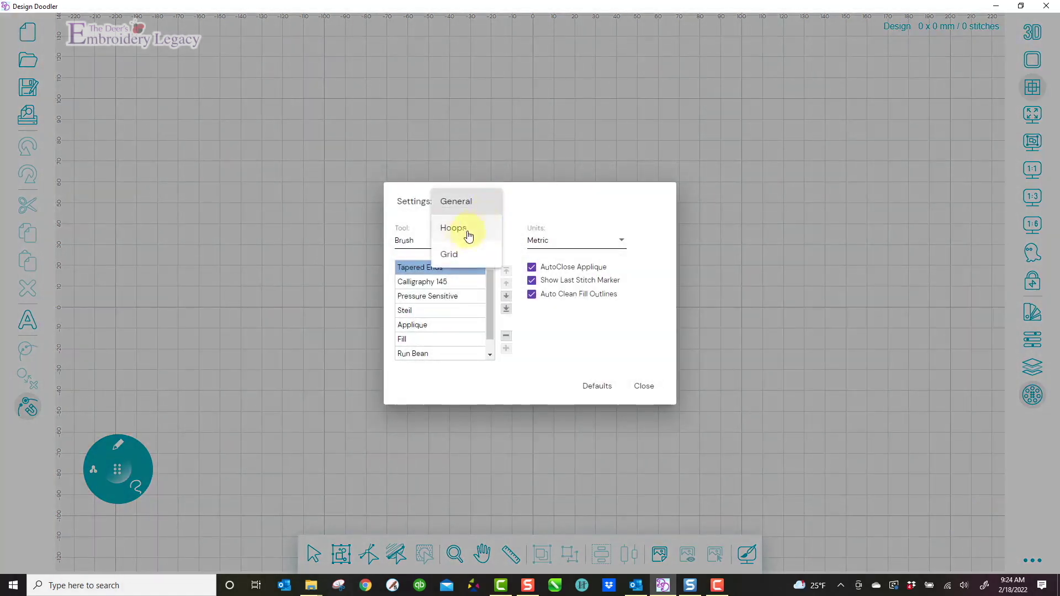
left_click(459, 254)
left_click(402, 243)
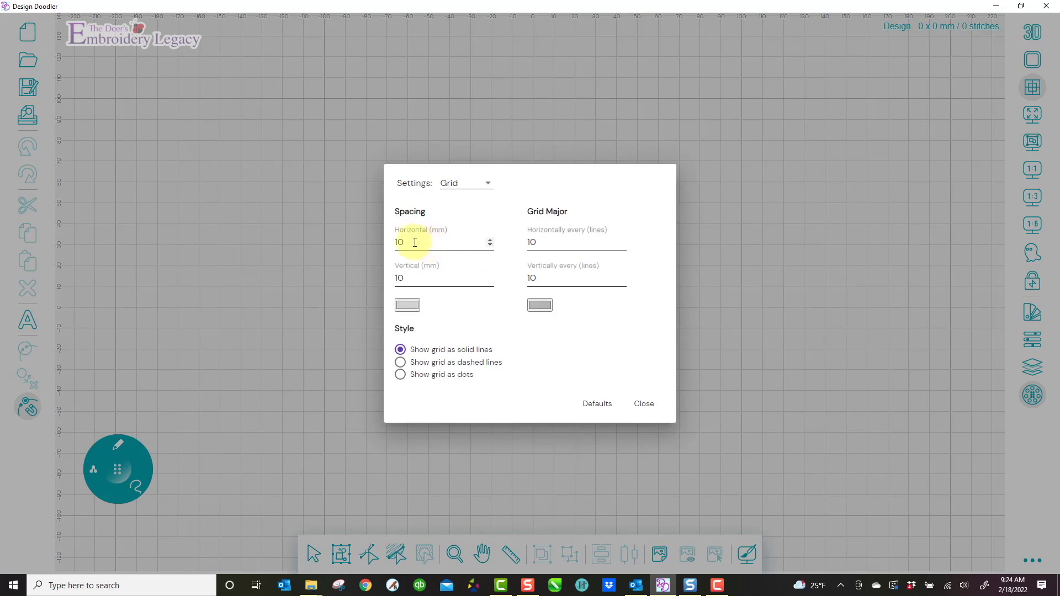
double_click(402, 243)
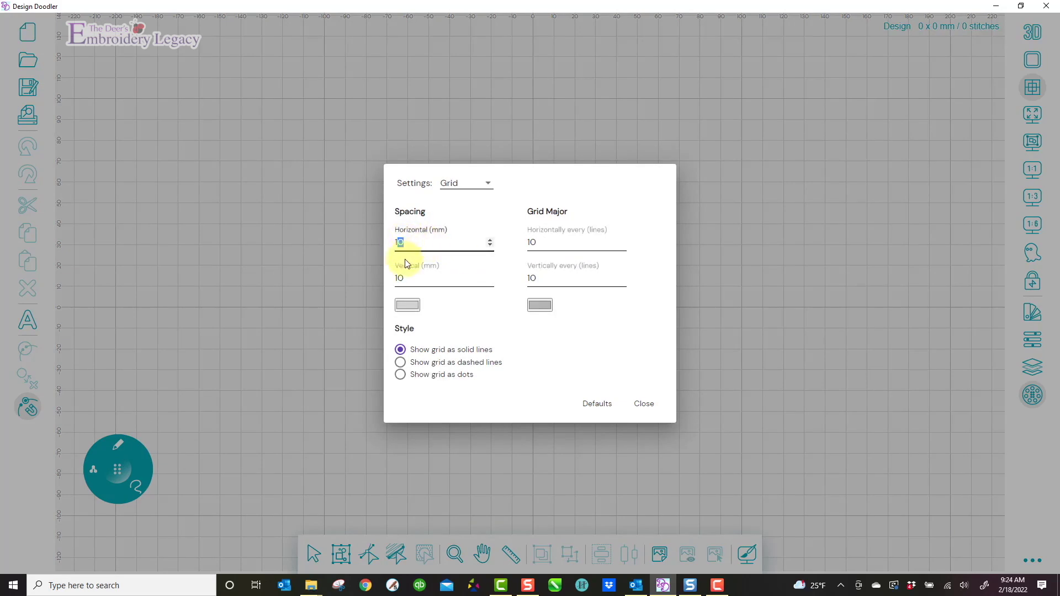
type("1")
left_click(408, 278)
double_click(411, 277)
type("1")
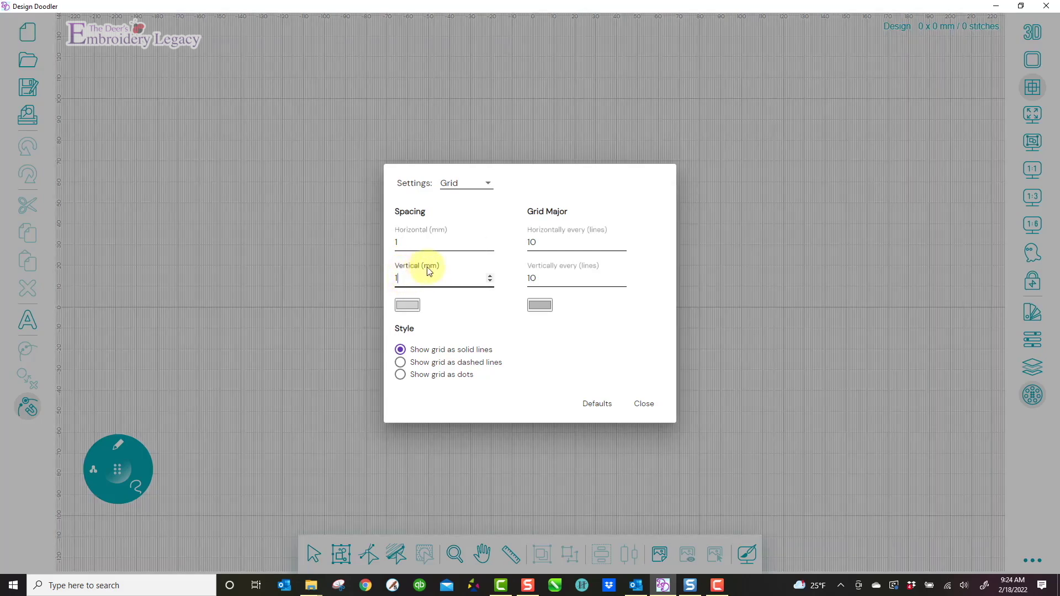
left_click(644, 404)
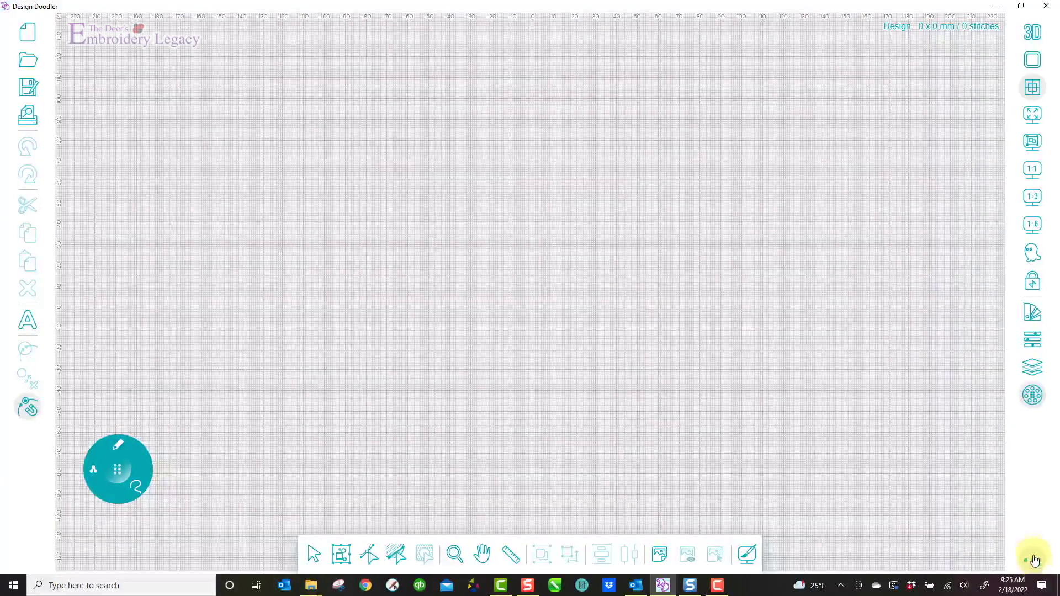
Step: Display the embroidery hoop on the workspace and hide it again
left_click(1033, 59)
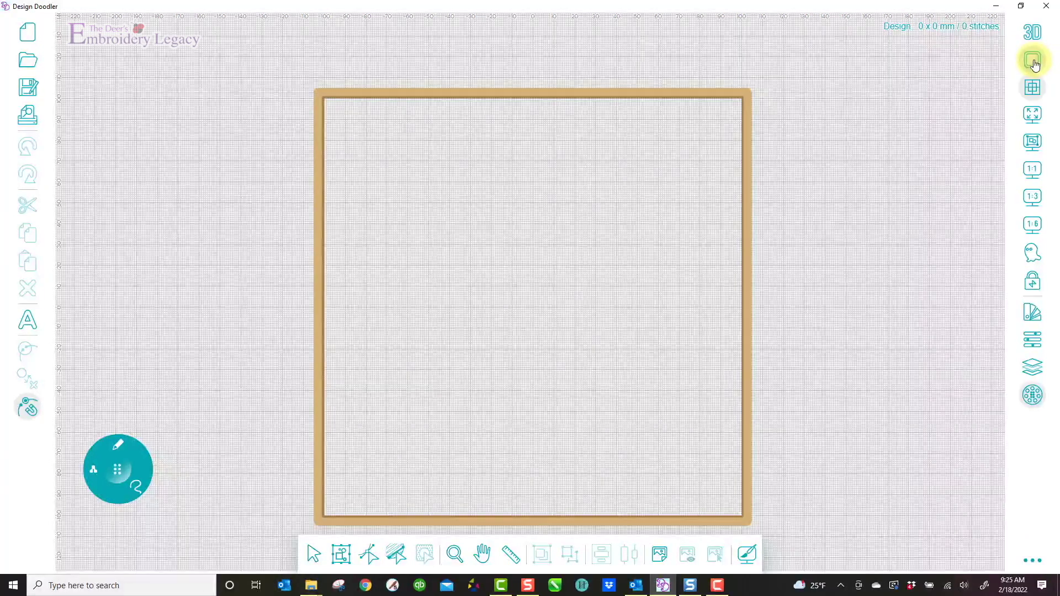
left_click(1033, 61)
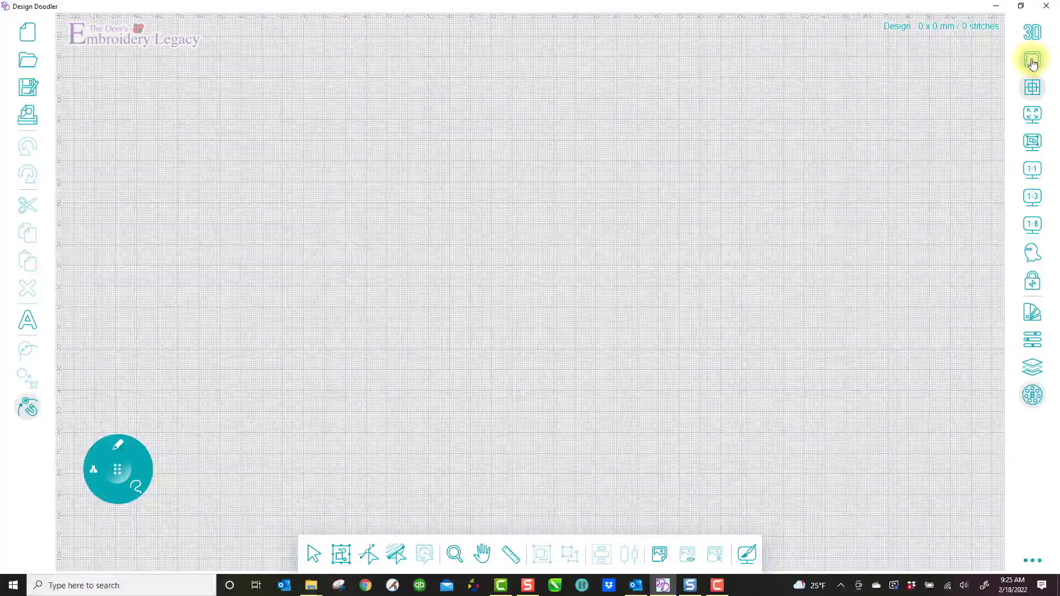
Step: Examine the hoop settings, including the list of hoop sizes and the custom hoop size entry, without changing anything
left_click(1031, 569)
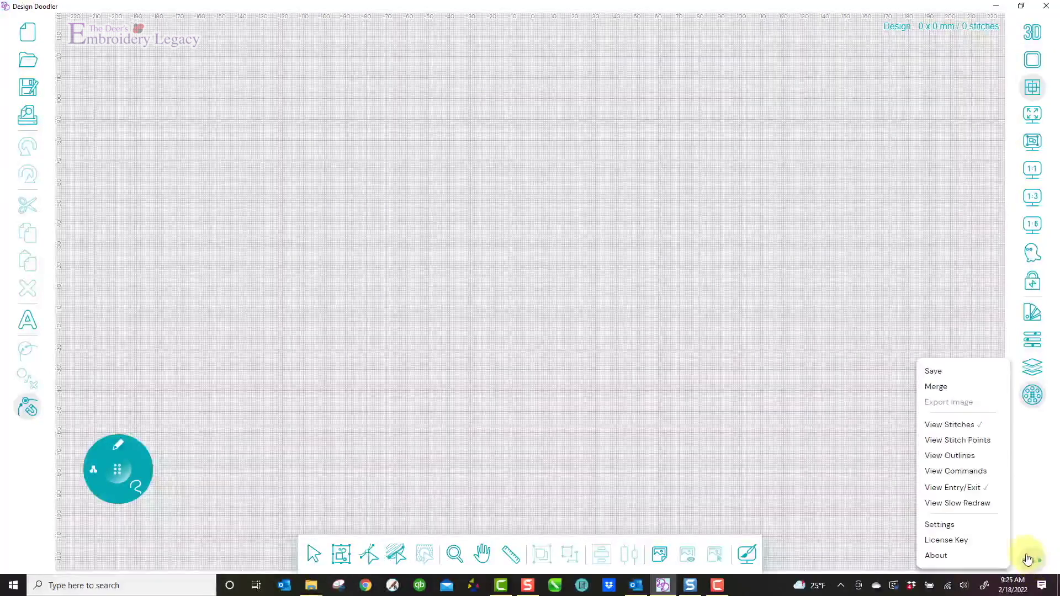
left_click(957, 525)
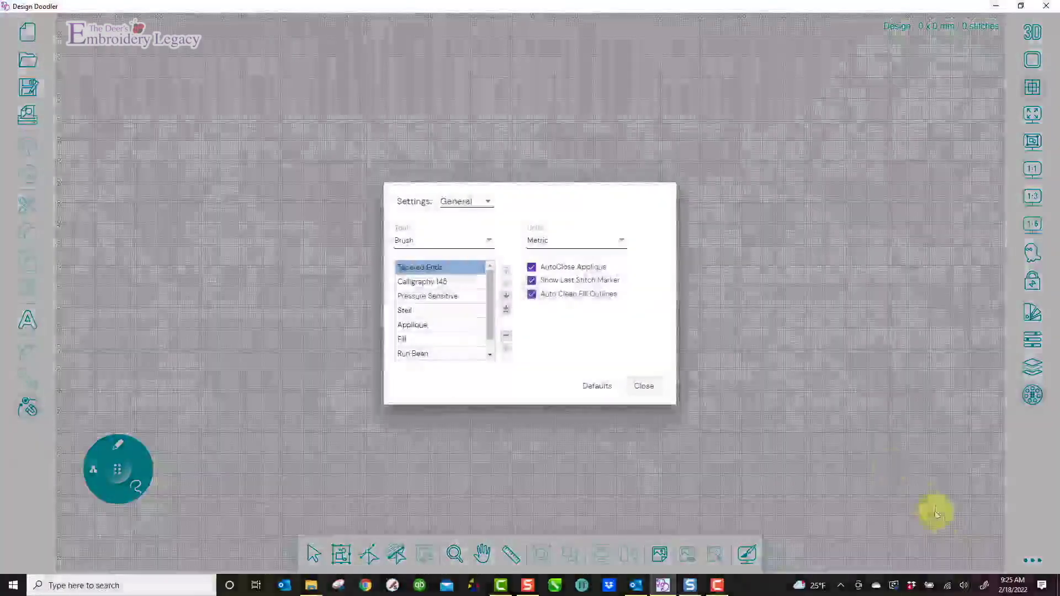
left_click(490, 205)
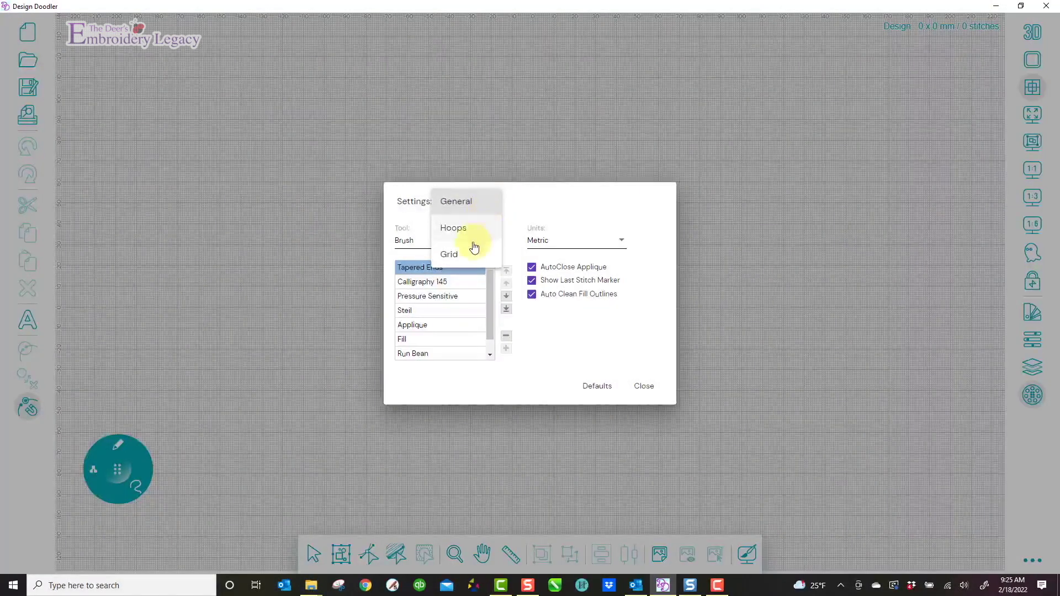
left_click(468, 232)
mouse_move(493, 272)
left_mouse_down()
mouse_move(491, 341)
mouse_move(491, 269)
left_mouse_up()
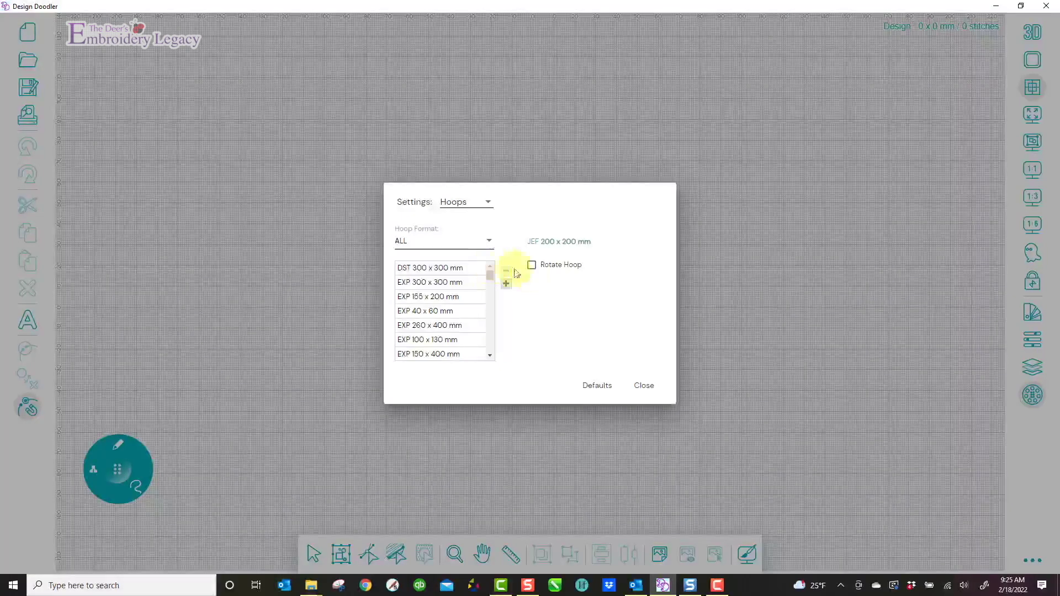
left_click(506, 284)
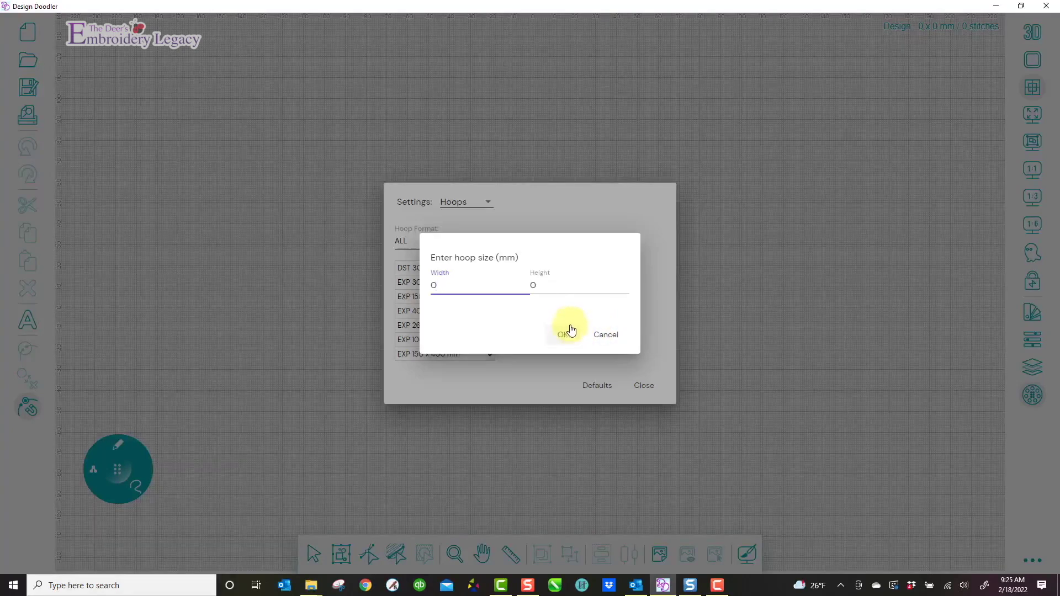
left_click(609, 333)
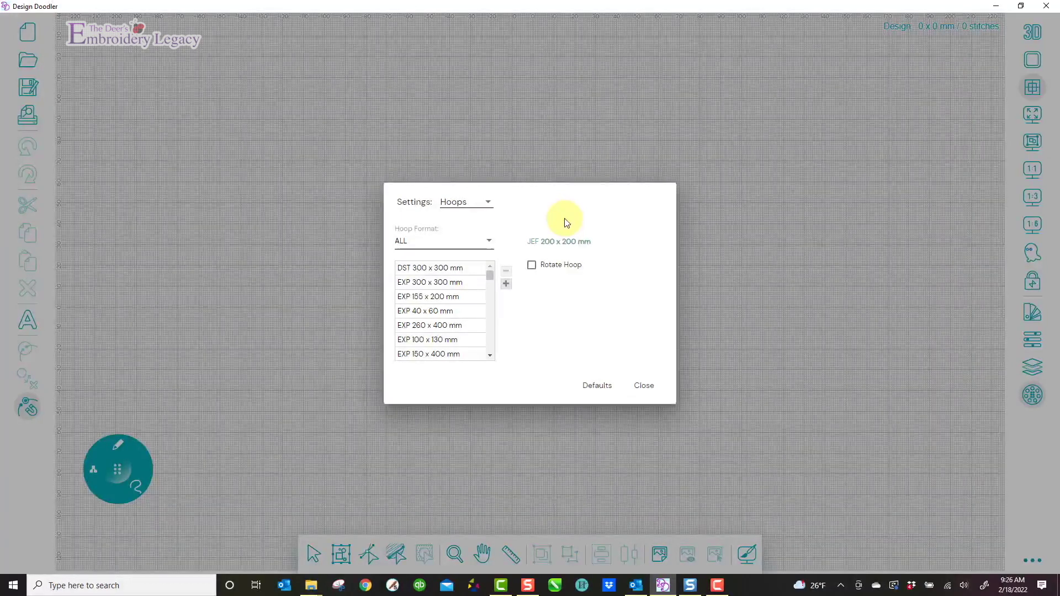
left_click(644, 386)
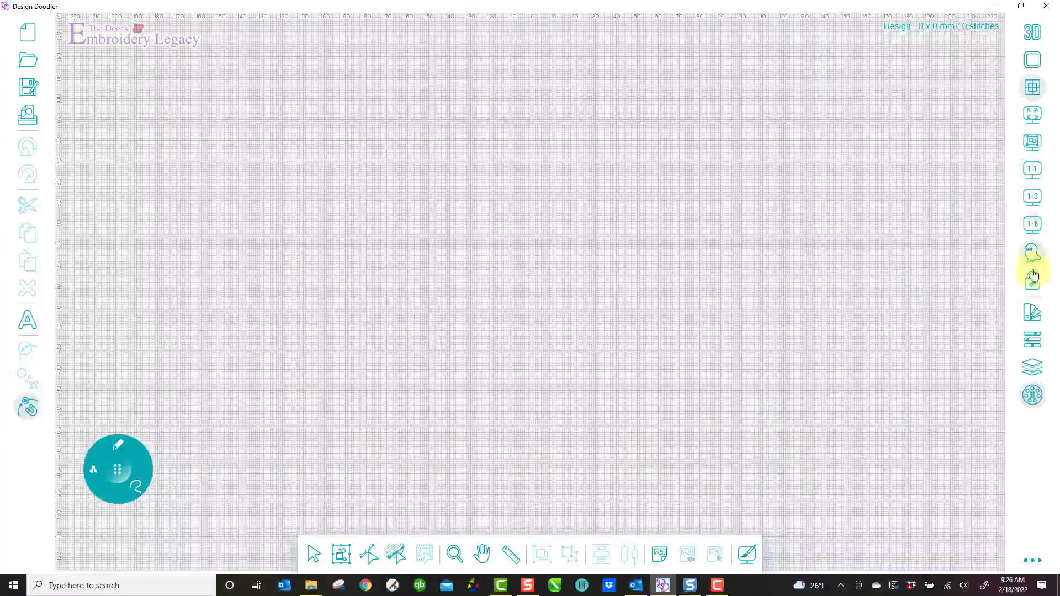
Step: Toggle the tool wheel's visibility and examine the shape, brush and third-category options it offers
left_click(1030, 391)
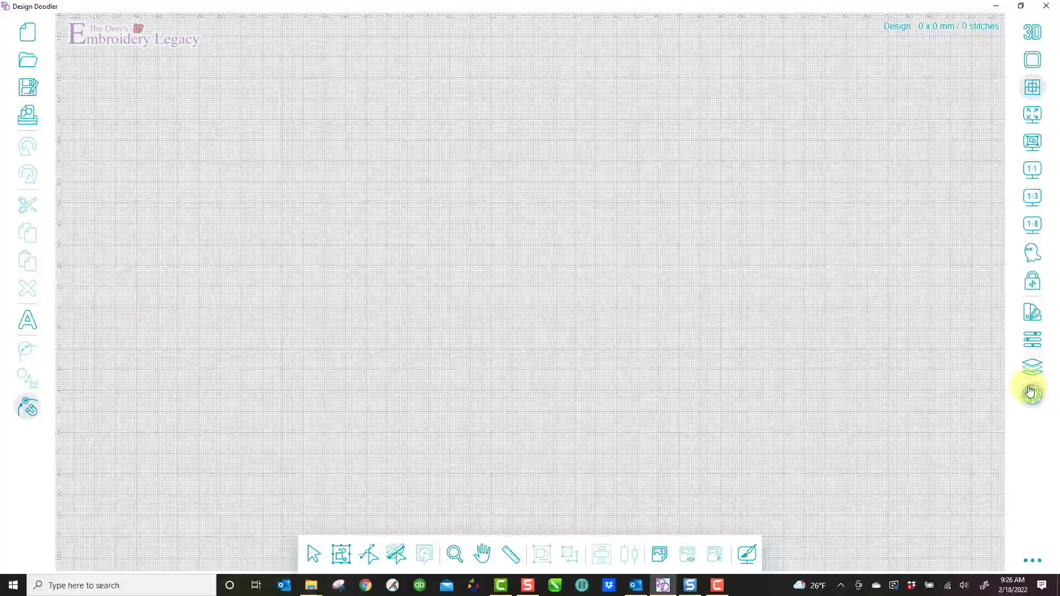
left_click(1028, 393)
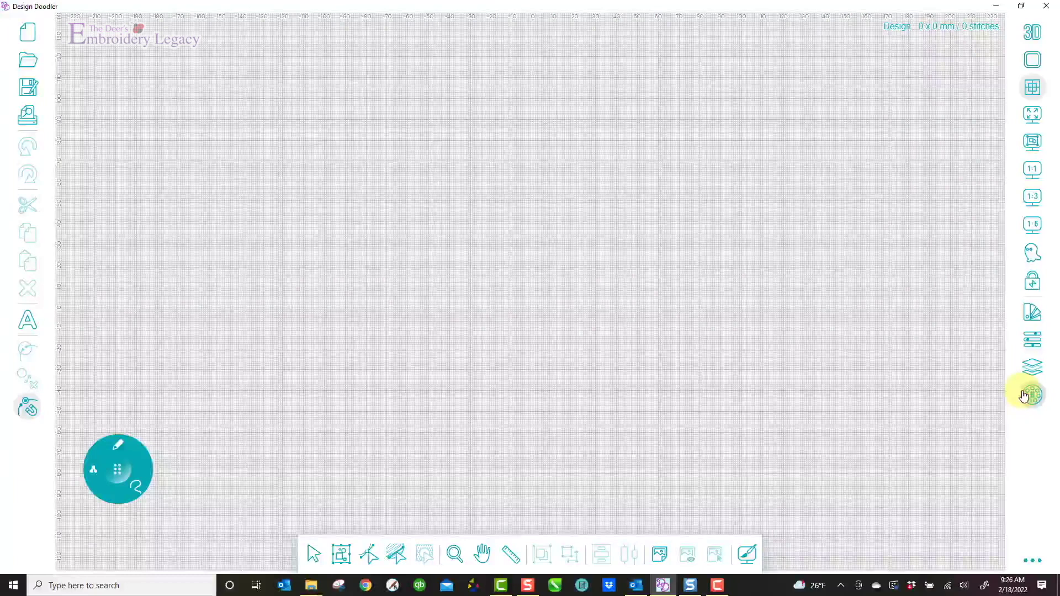
left_click(141, 486)
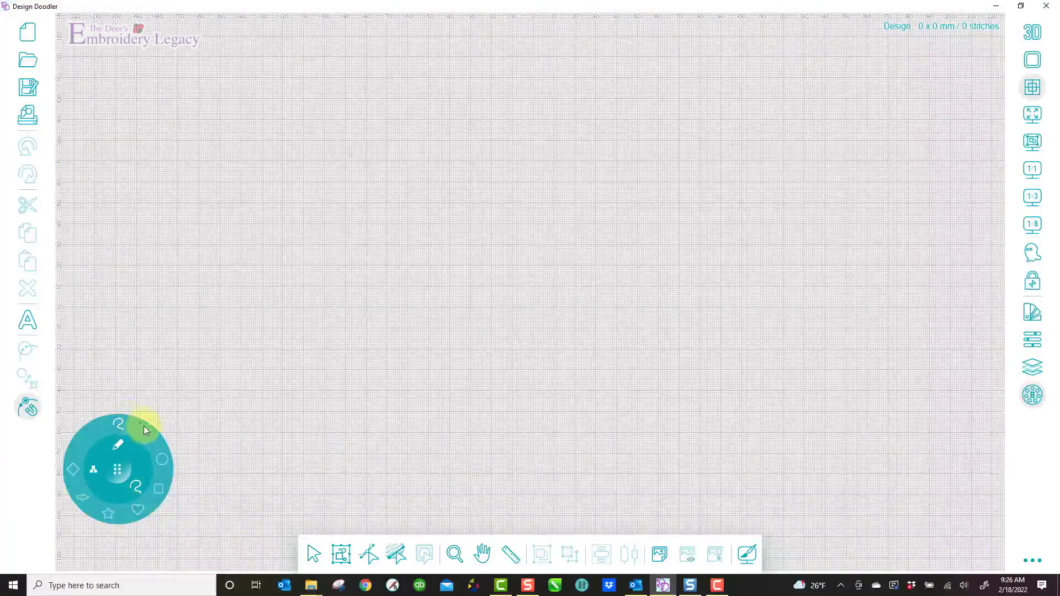
left_click(120, 442)
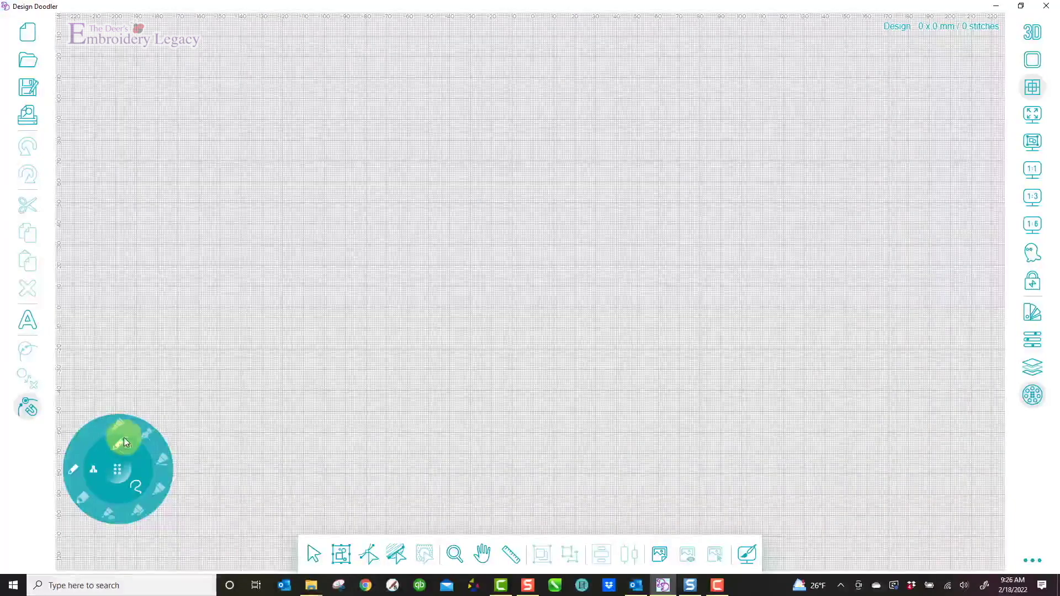
left_click(94, 469)
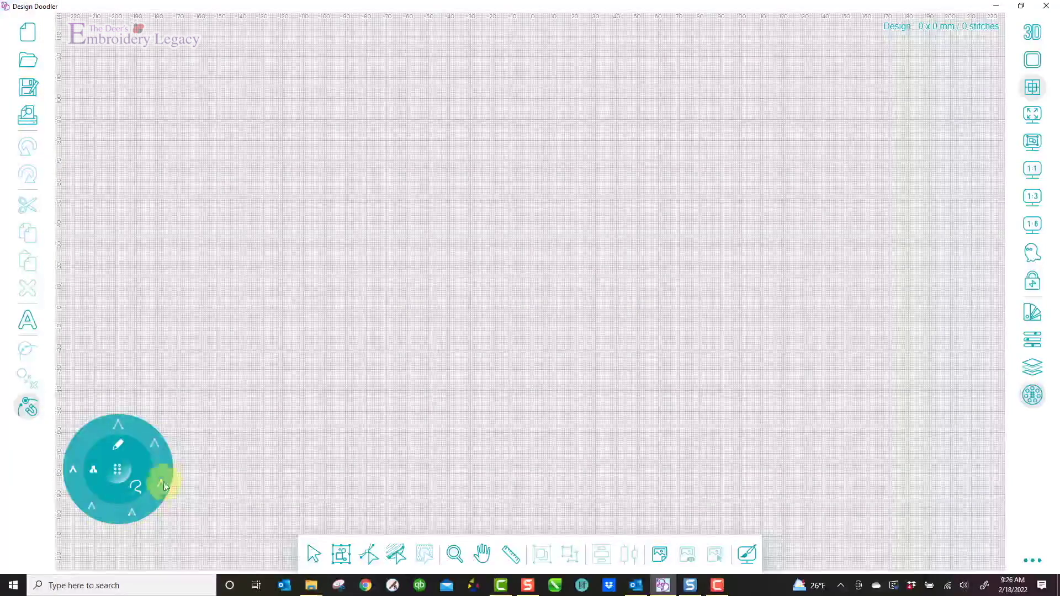
left_click(139, 489)
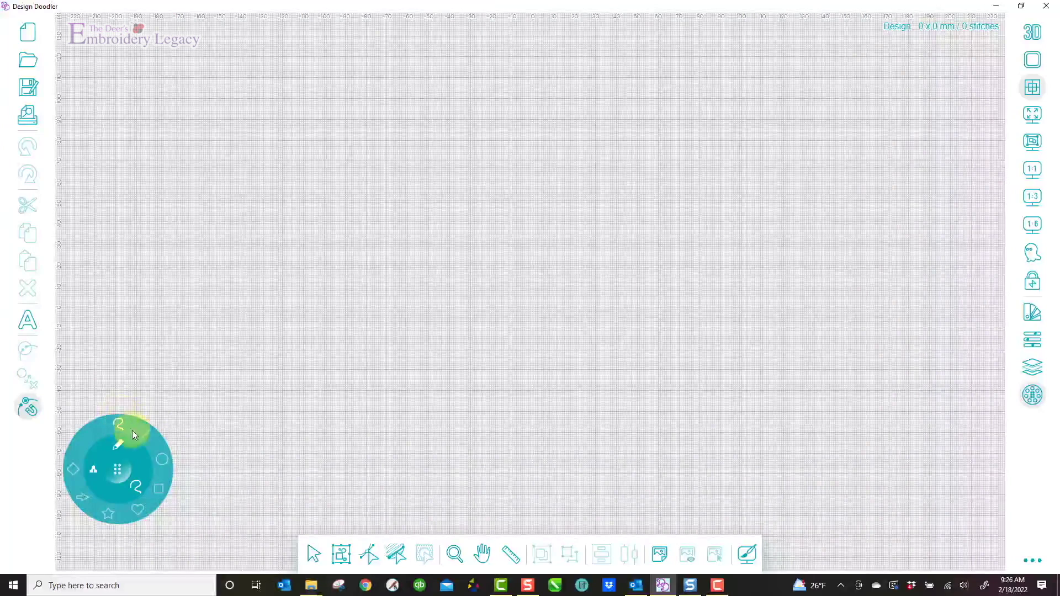
left_click(120, 445)
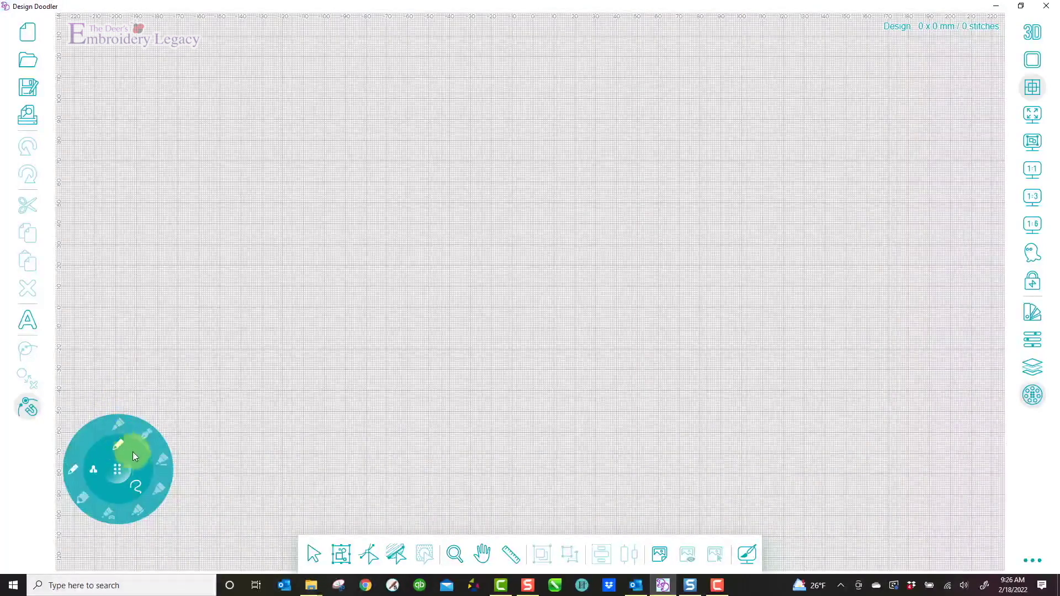
Step: Try the fill brush on the tool wheel, view its shape options, and return to the pencil brush
left_click(110, 512)
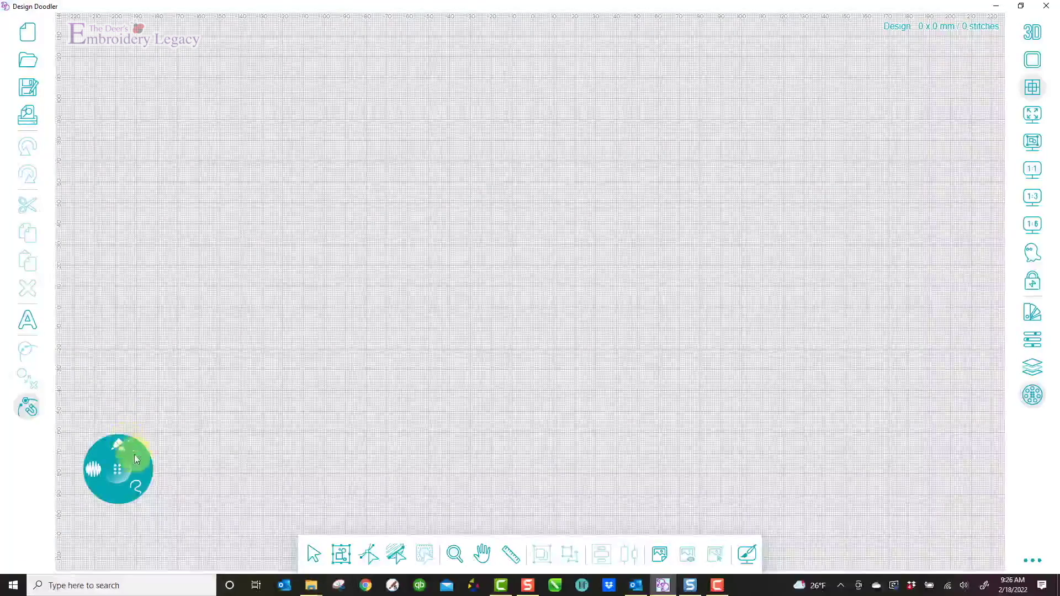
left_click(139, 489)
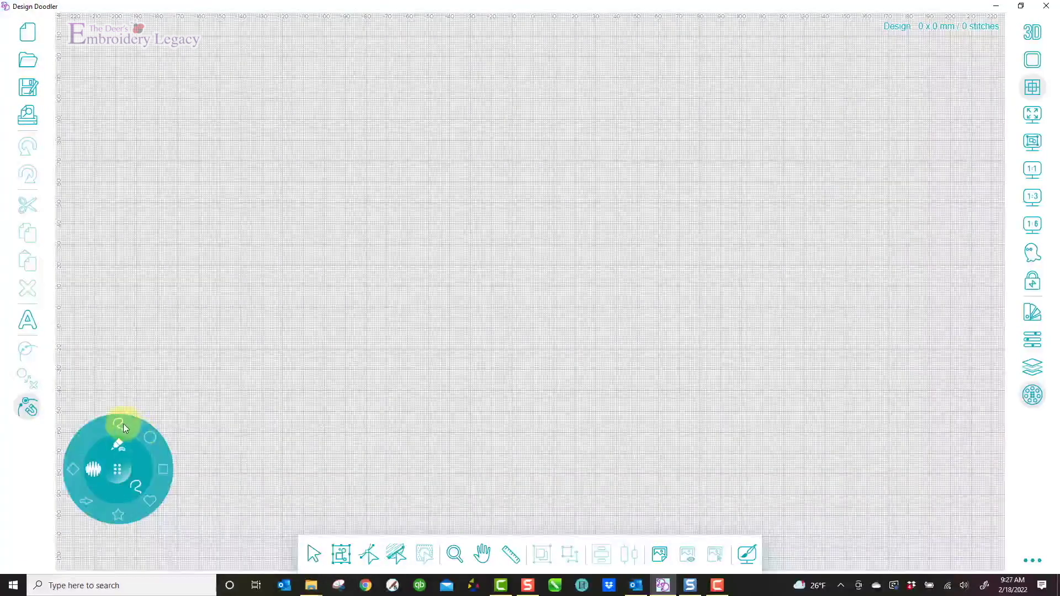
left_click(123, 444)
left_click(75, 469)
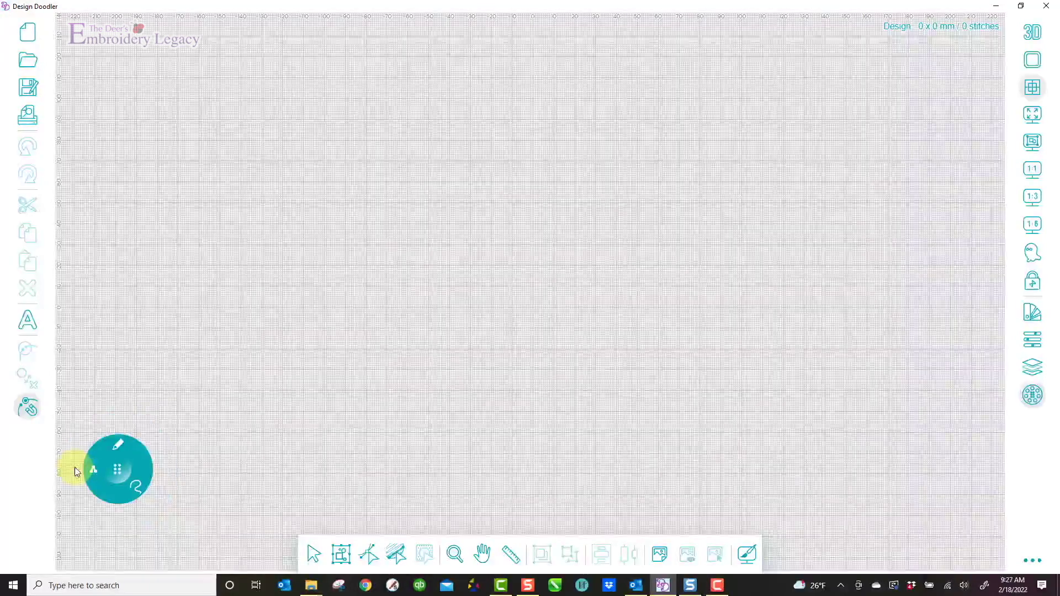
left_click(1030, 396)
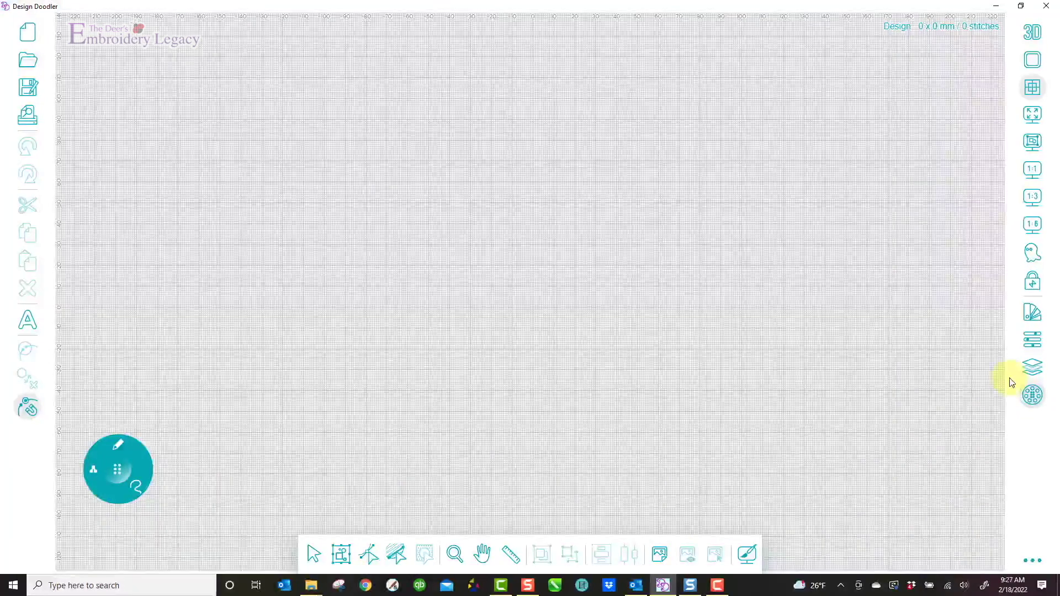
Step: Load Cow.jpg as the background image for the design
left_click(661, 555)
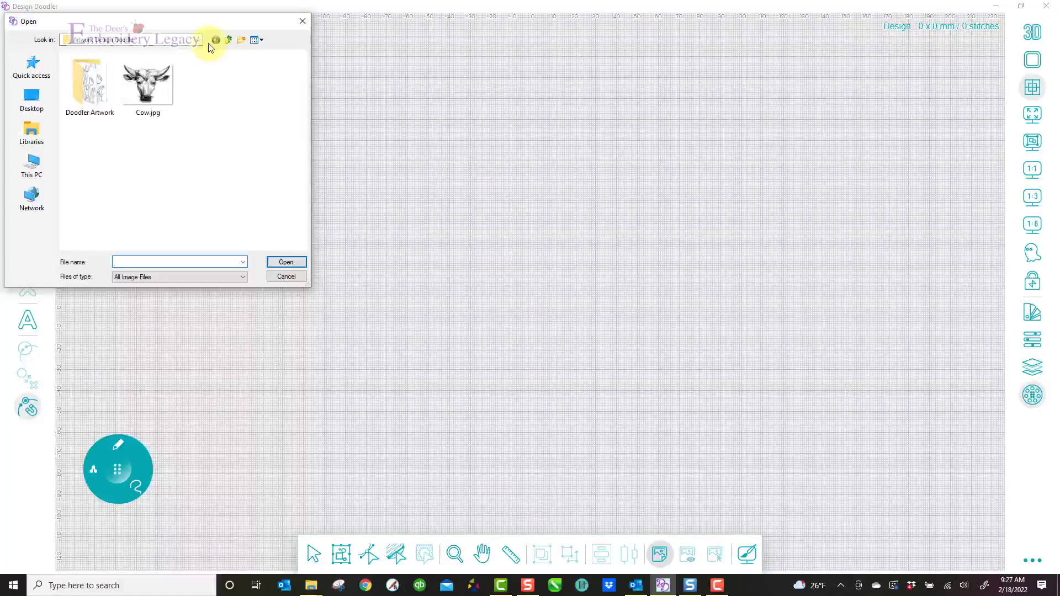
left_click(146, 84)
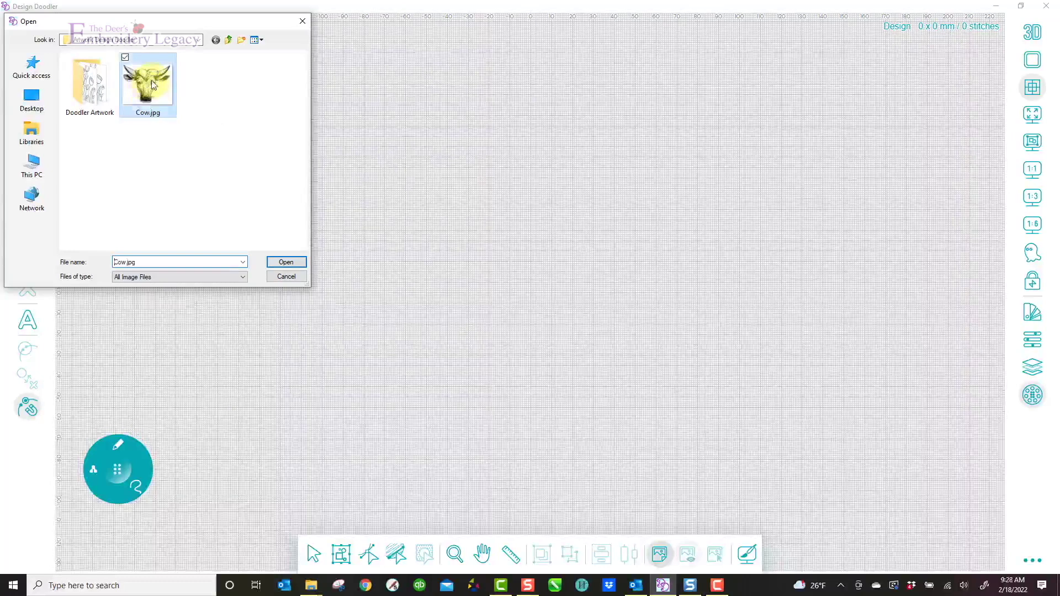
left_click(285, 263)
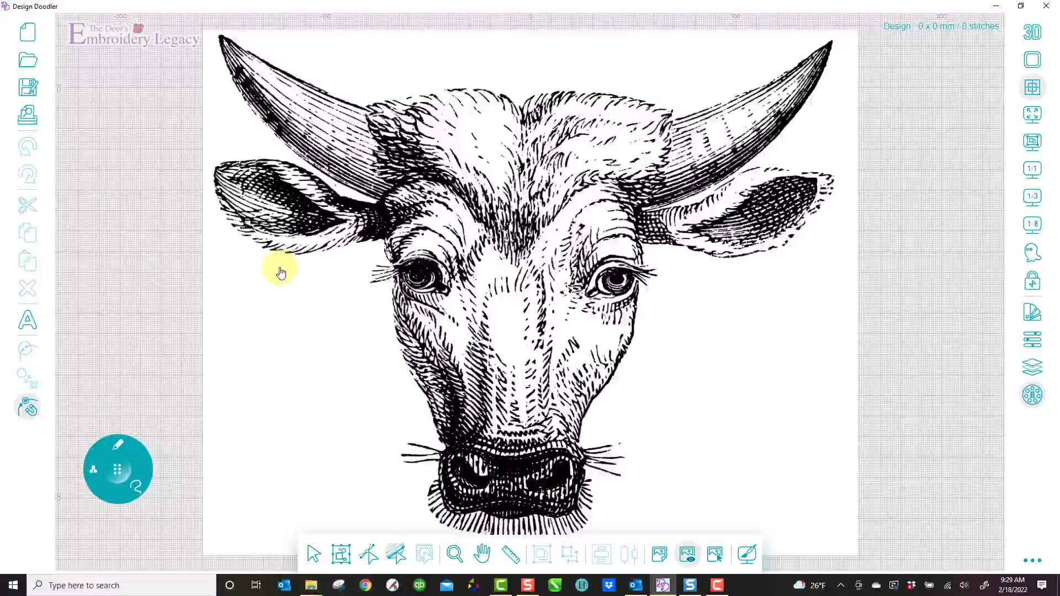
Step: Set the cow background image's width to 175 mm with its aspect ratio maintained, and lower its opacity to a faint grey
left_click(715, 555)
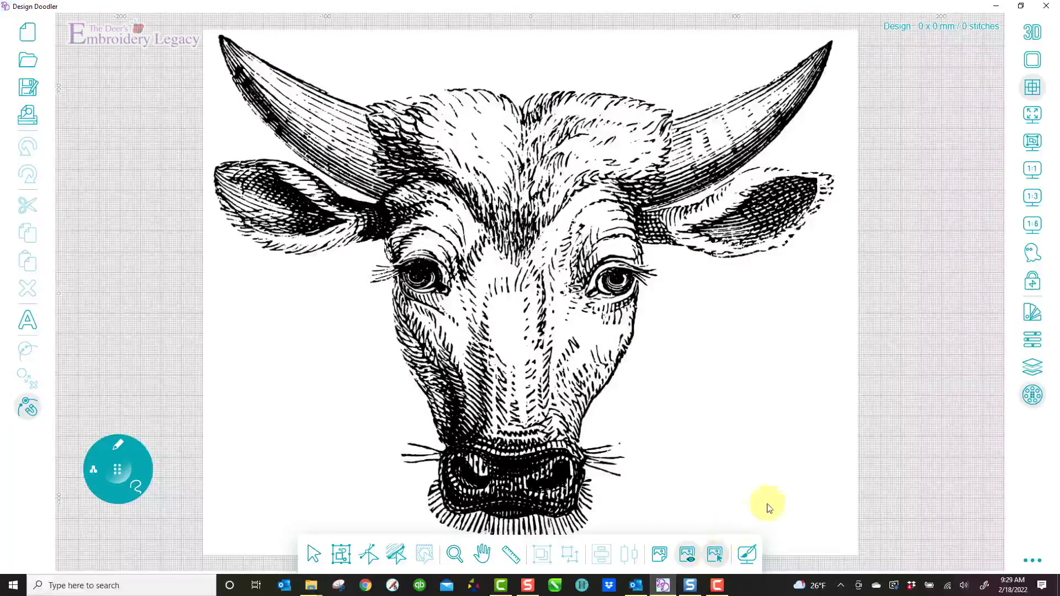
left_click(791, 417)
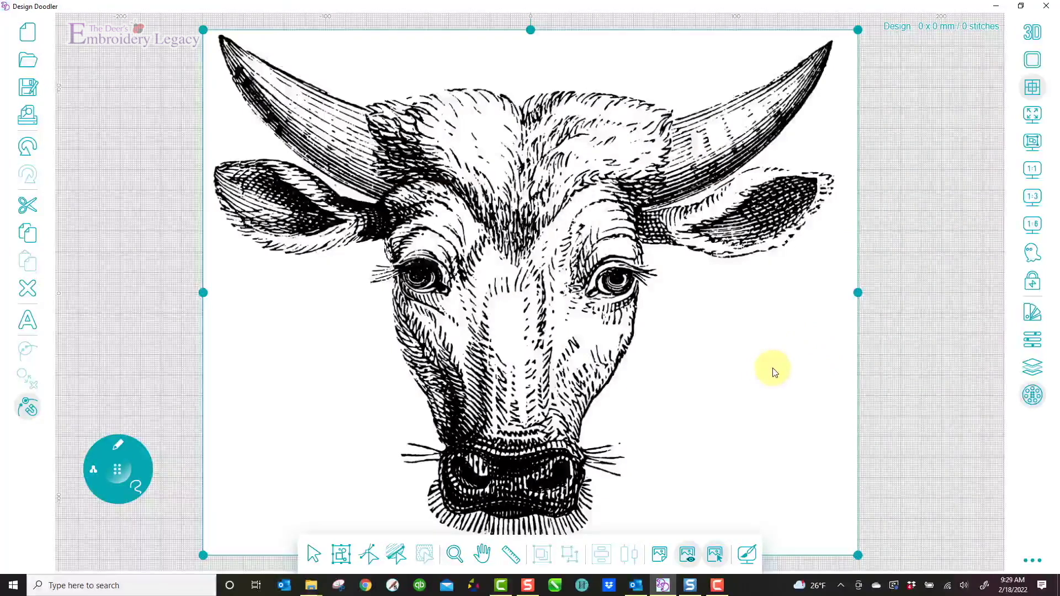
left_click(1033, 343)
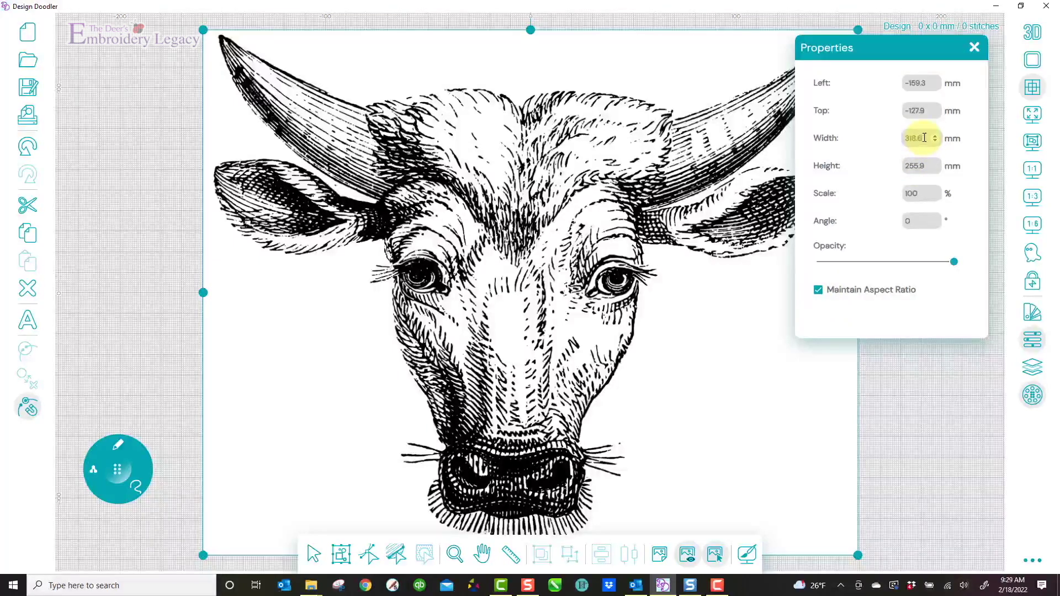
double_click(906, 136)
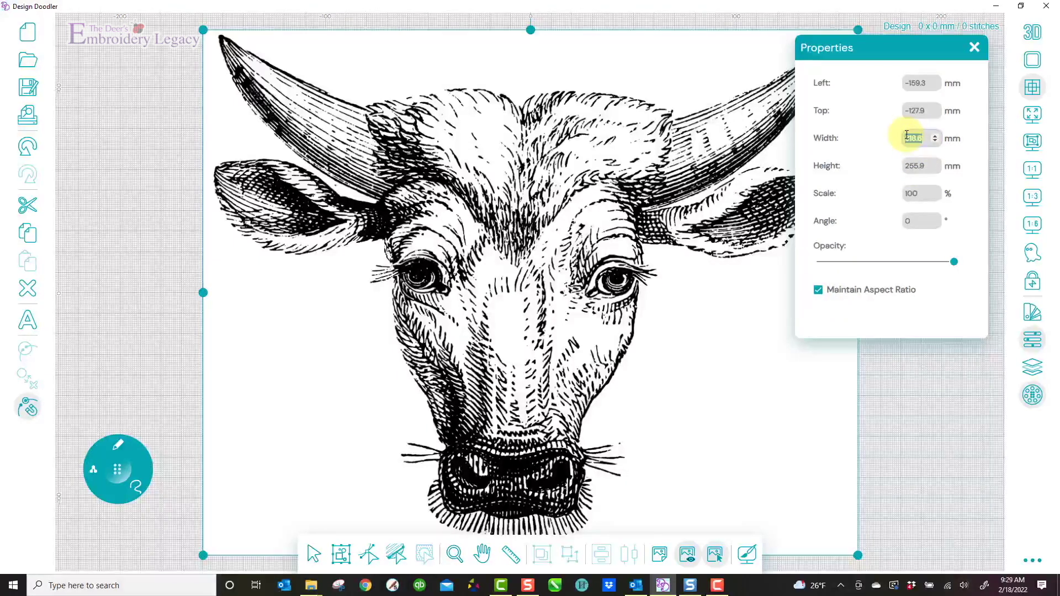
type("175")
key("Return")
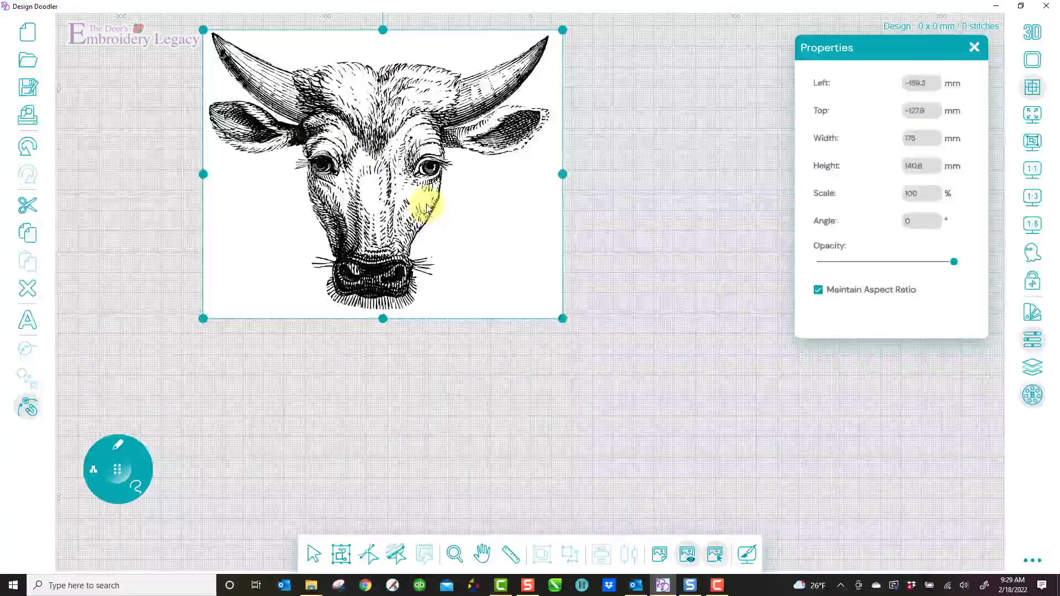
left_click_drag(955, 268, 855, 268)
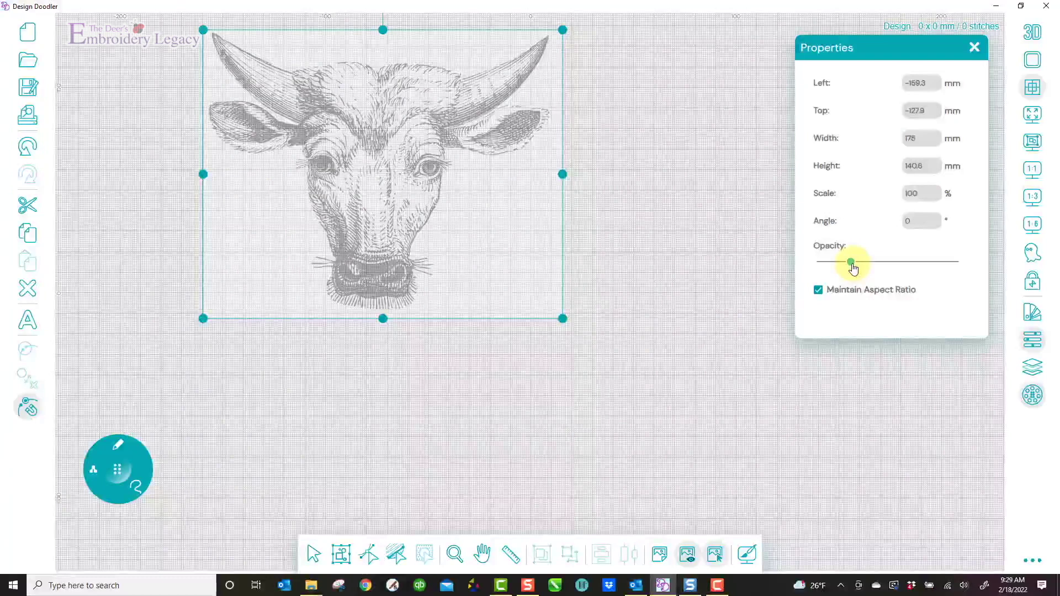
left_click_drag(851, 267, 842, 267)
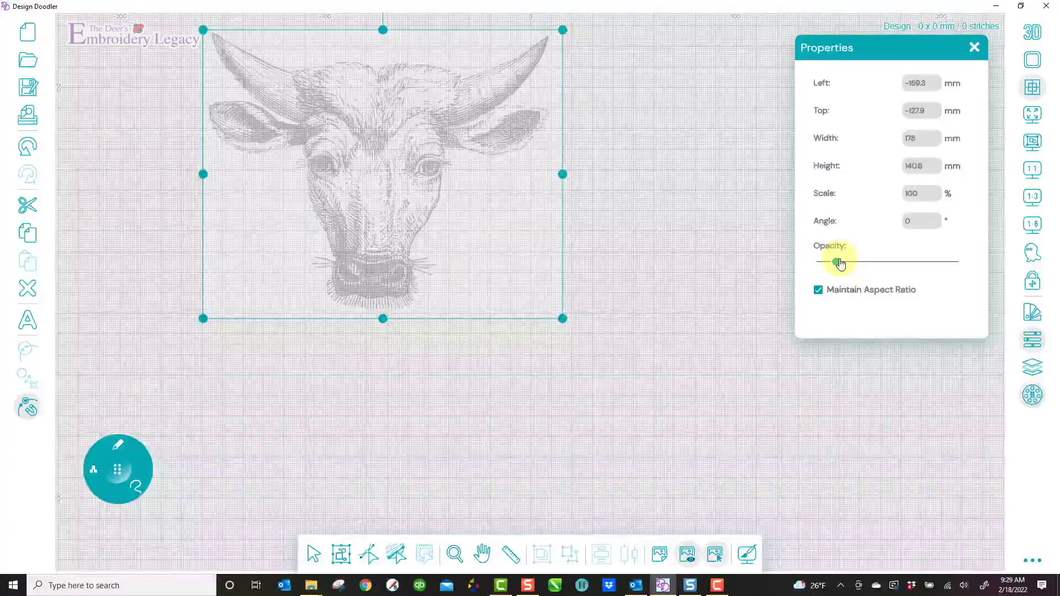
Step: Show the hoop, move the cow image to the hoop's centre, and deselect the image
left_click(1032, 62)
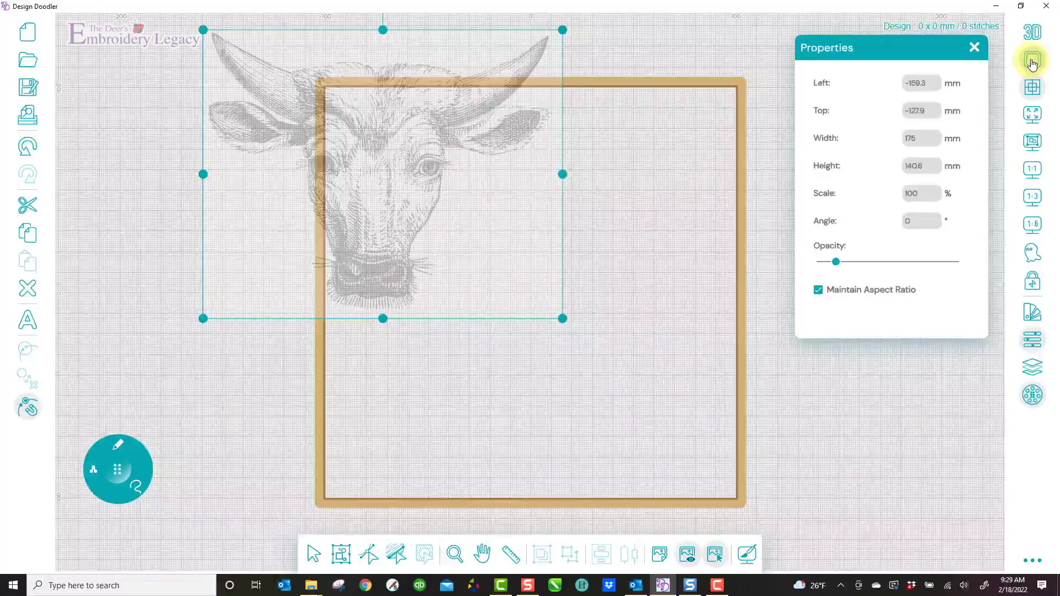
left_click_drag(415, 157, 553, 275)
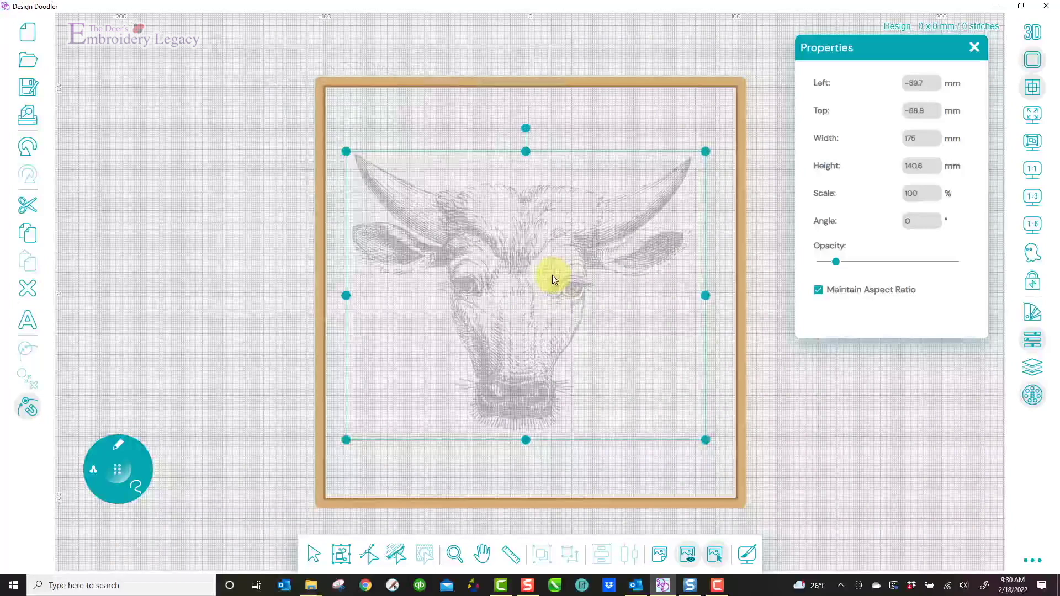
left_click(972, 49)
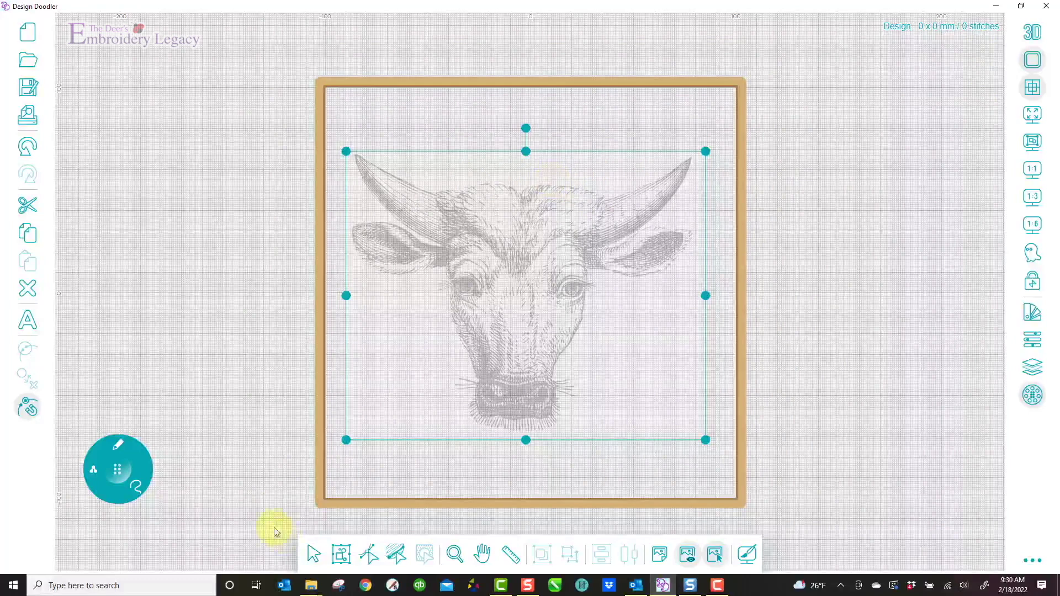
left_click(271, 501)
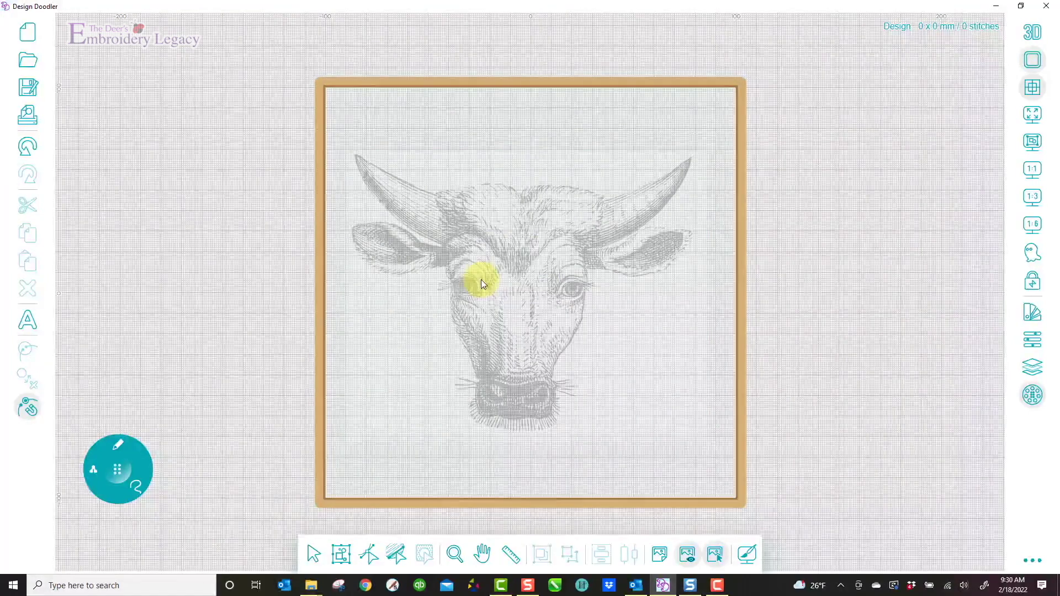
Step: Examine the artwork at the 1:1, 1:3 and 1:6 view scales and with the Zoom tool, ending at 1:3
left_click(1033, 172)
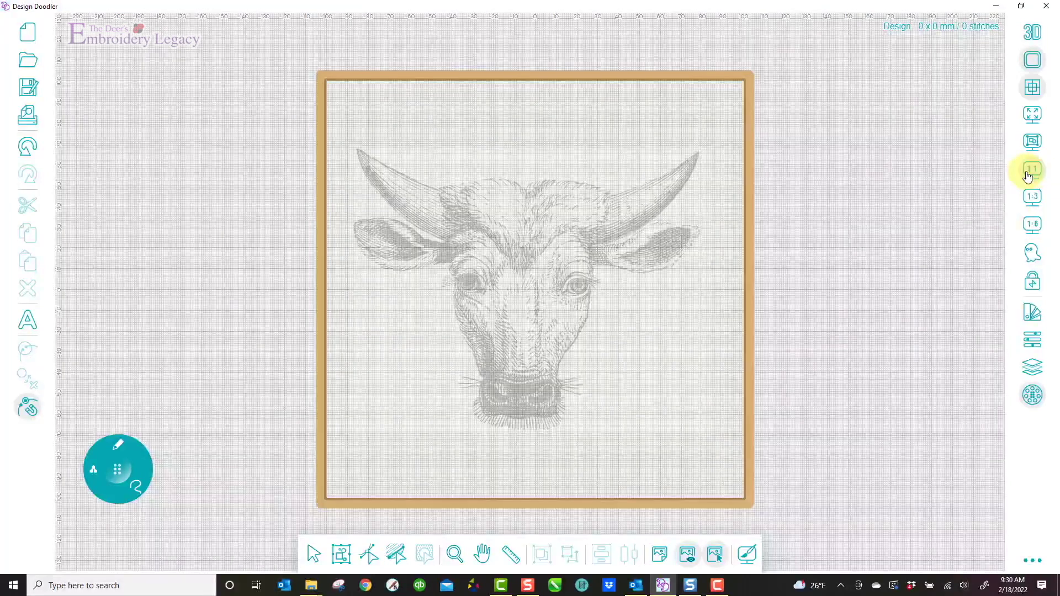
left_click(1030, 204)
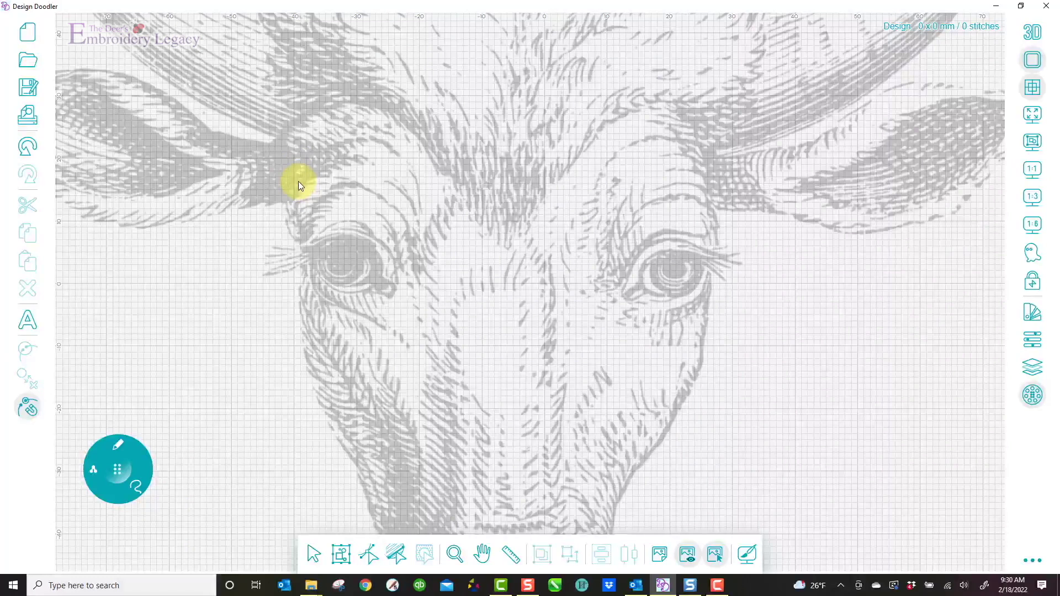
left_click(1032, 226)
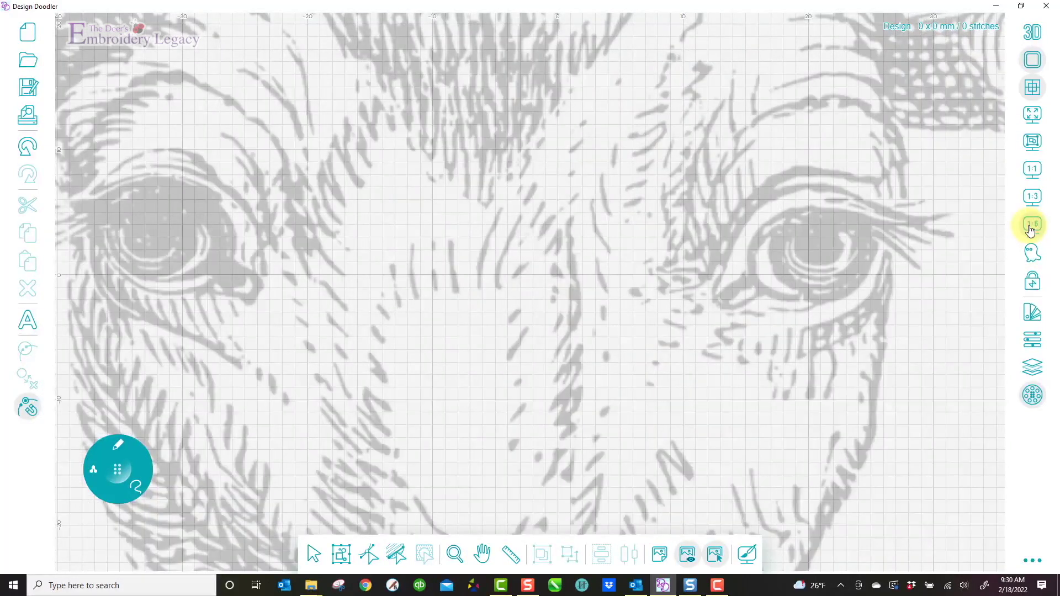
left_click(1028, 202)
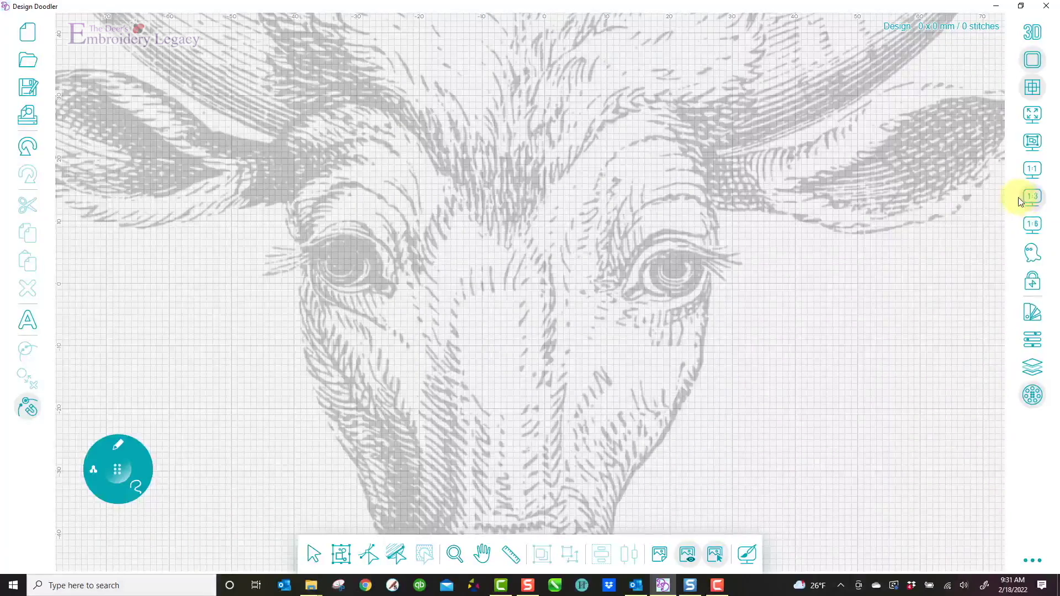
left_click(455, 554)
left_click(581, 359)
left_click(590, 355)
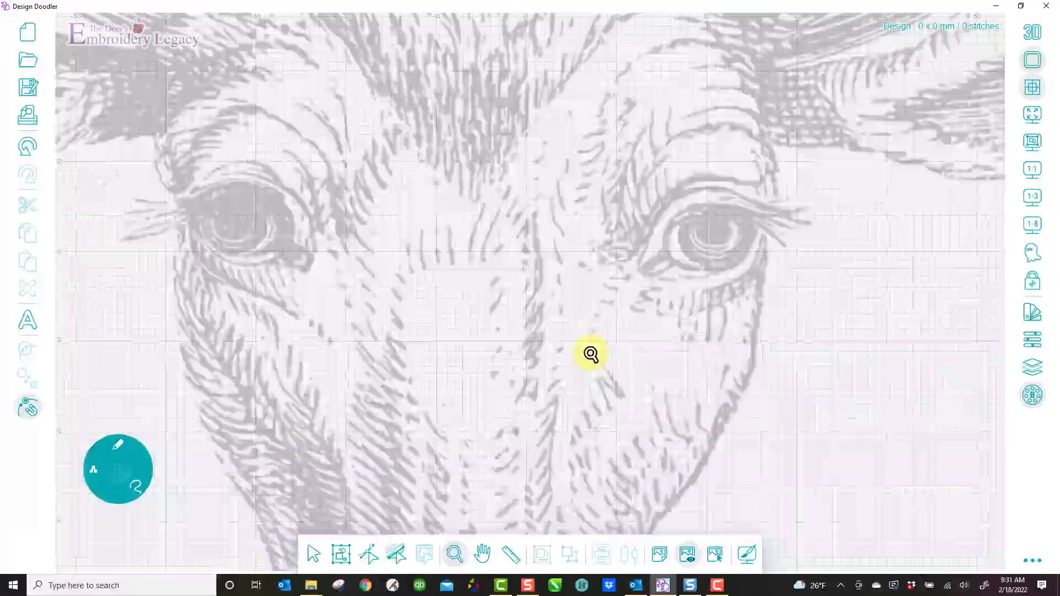
left_click(595, 353)
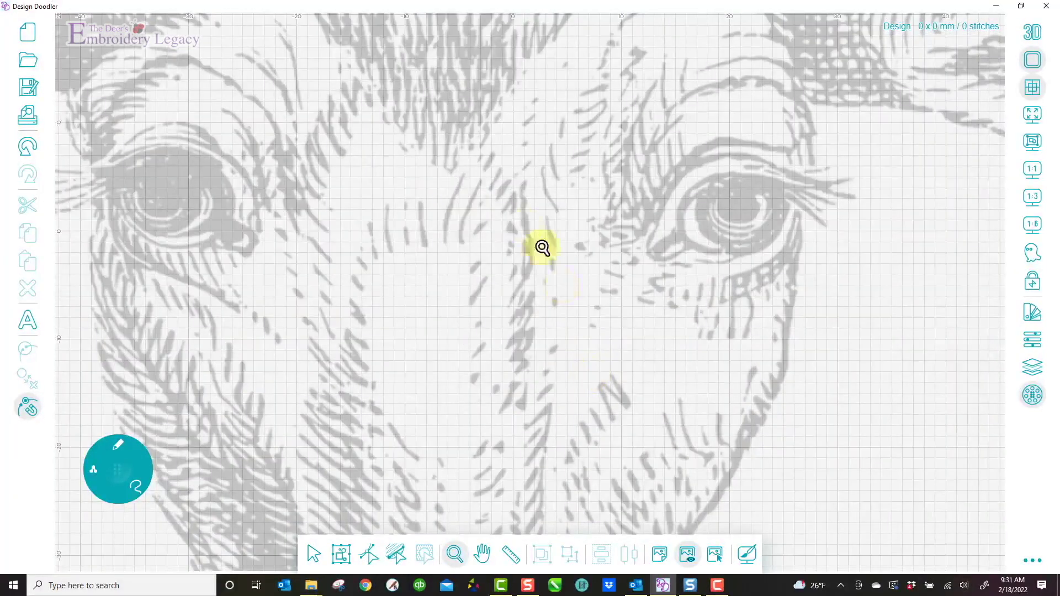
left_click(1029, 200)
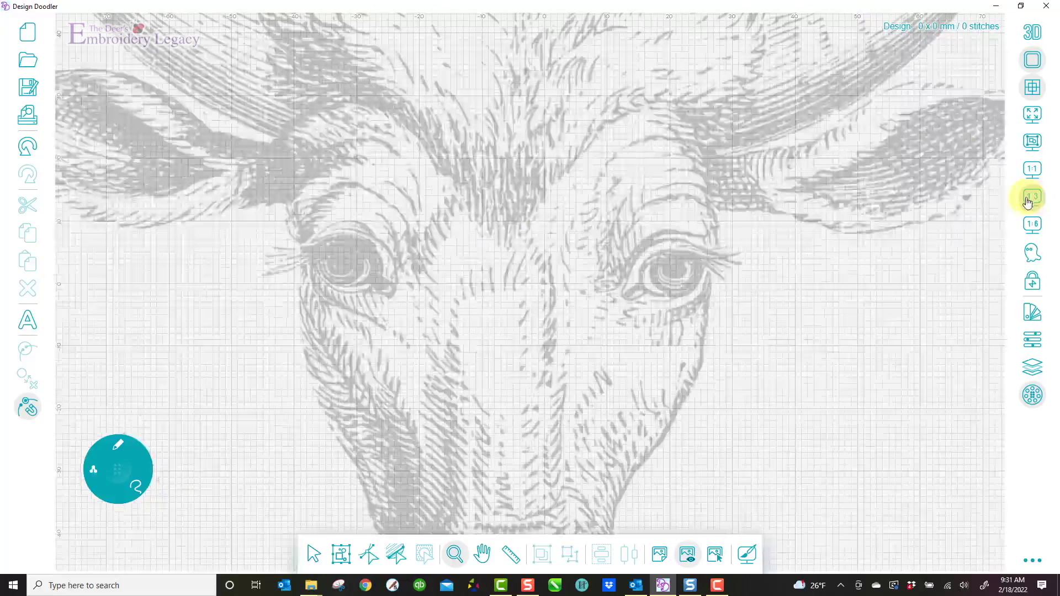
Step: Set the tool wheel to the pencil brush with the Length option for tracing the cow's left horn
left_click(482, 554)
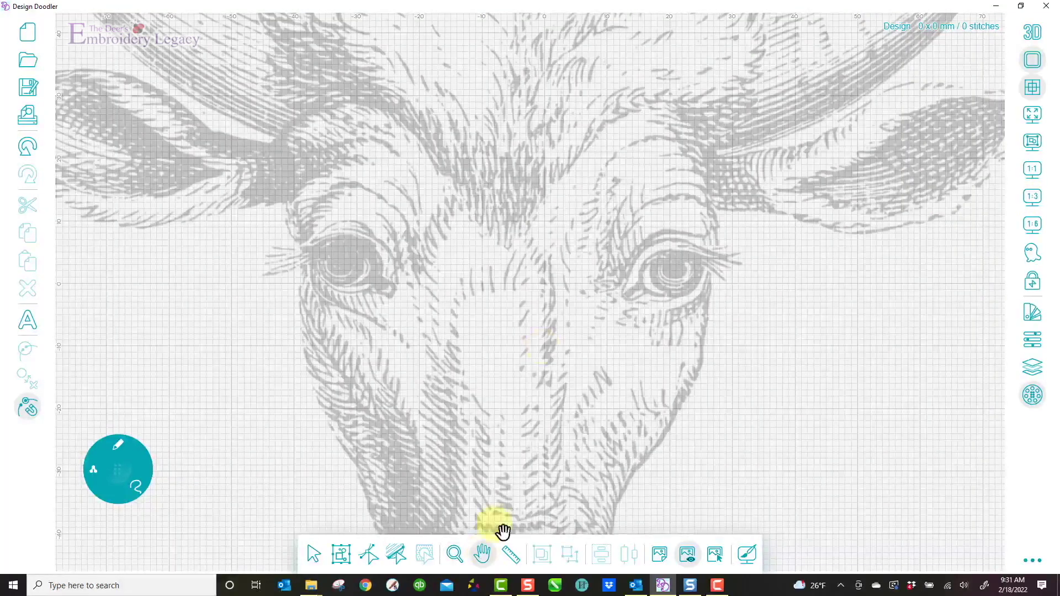
left_click_drag(544, 248, 674, 440)
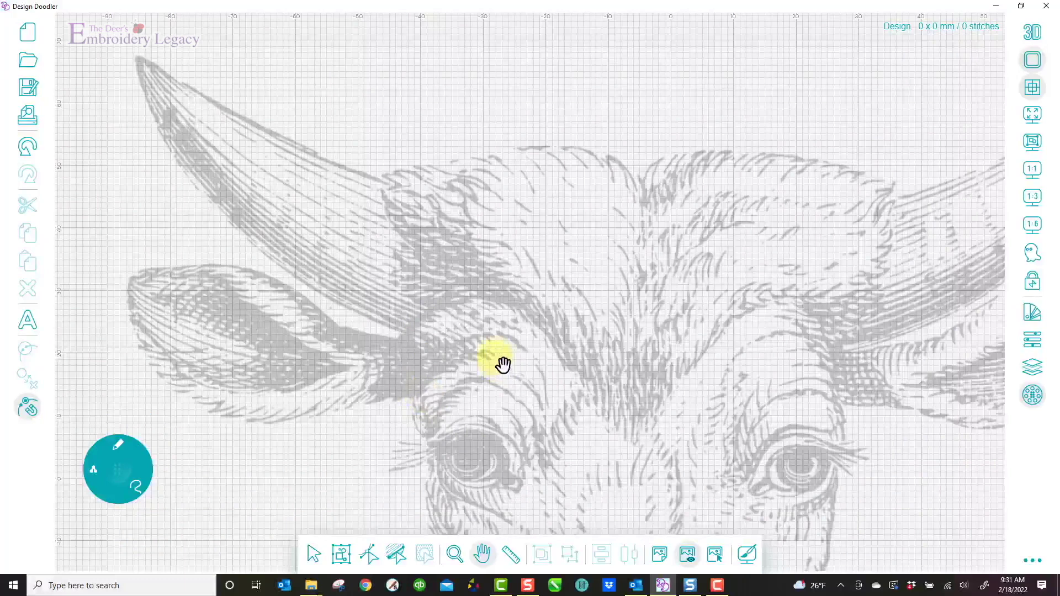
left_click_drag(519, 358, 604, 374)
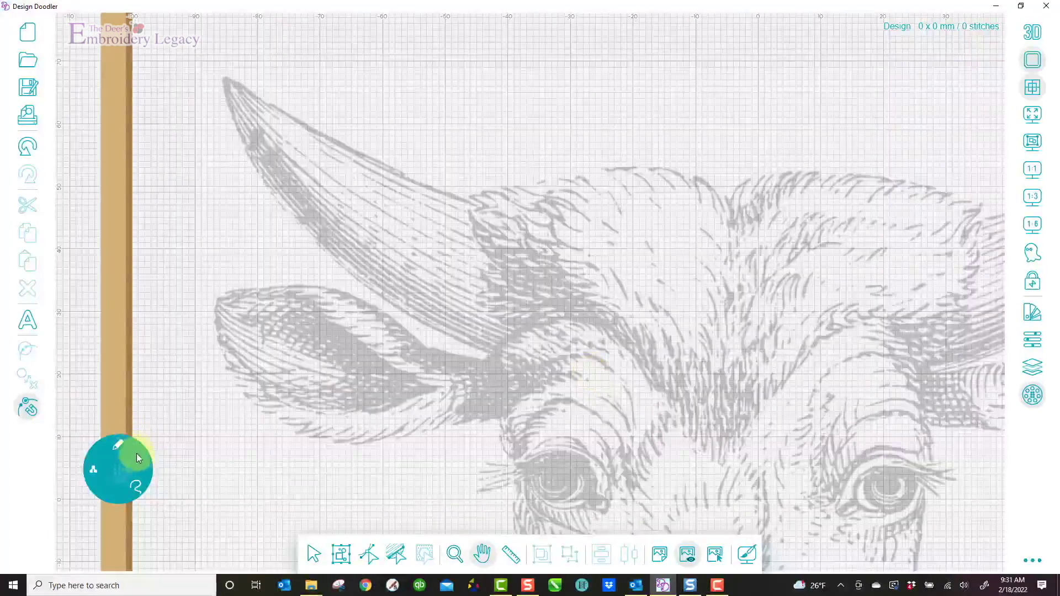
left_click(120, 445)
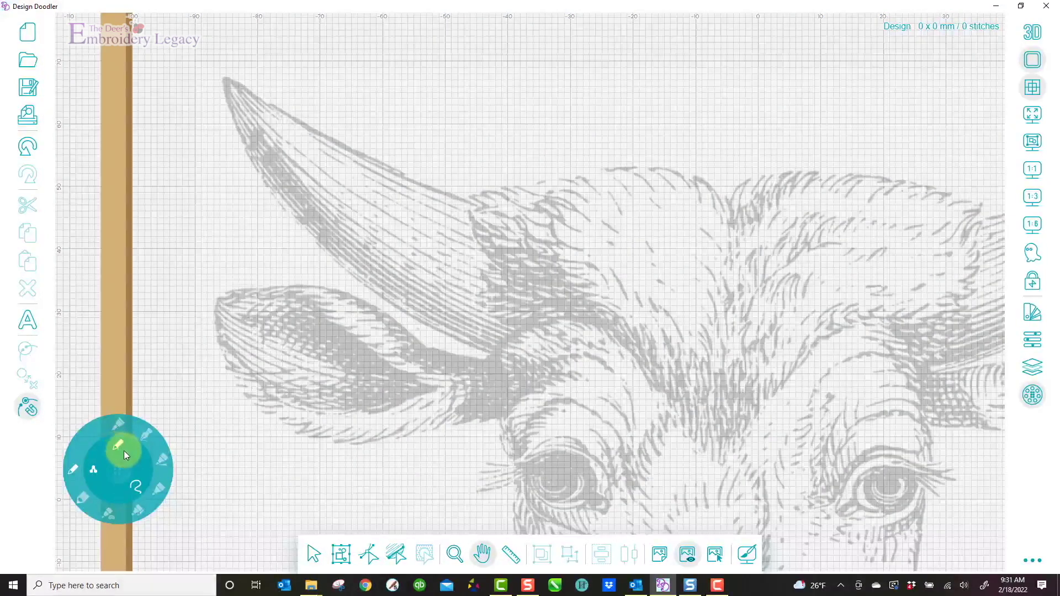
left_click(74, 470)
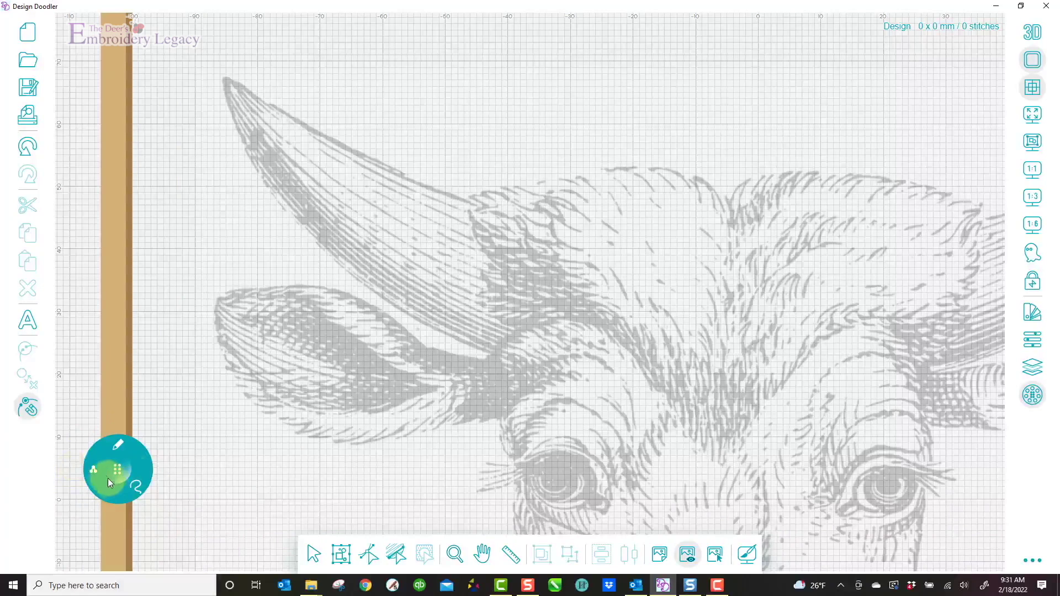
left_click(95, 468)
left_click(75, 470)
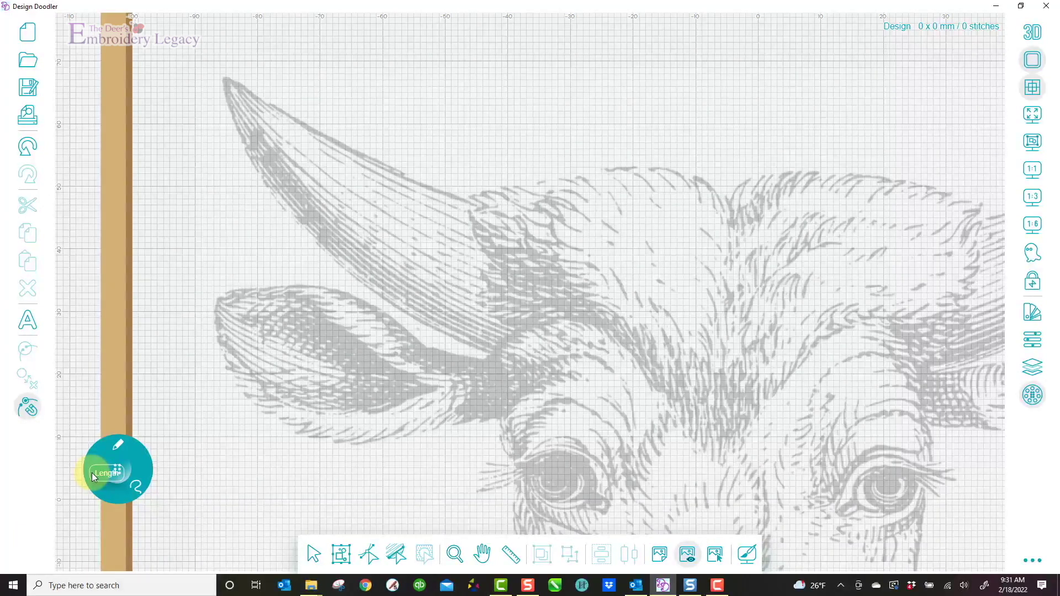
Step: Look through the thread palette list and switch the colour chart to Design Palette
left_click(1027, 312)
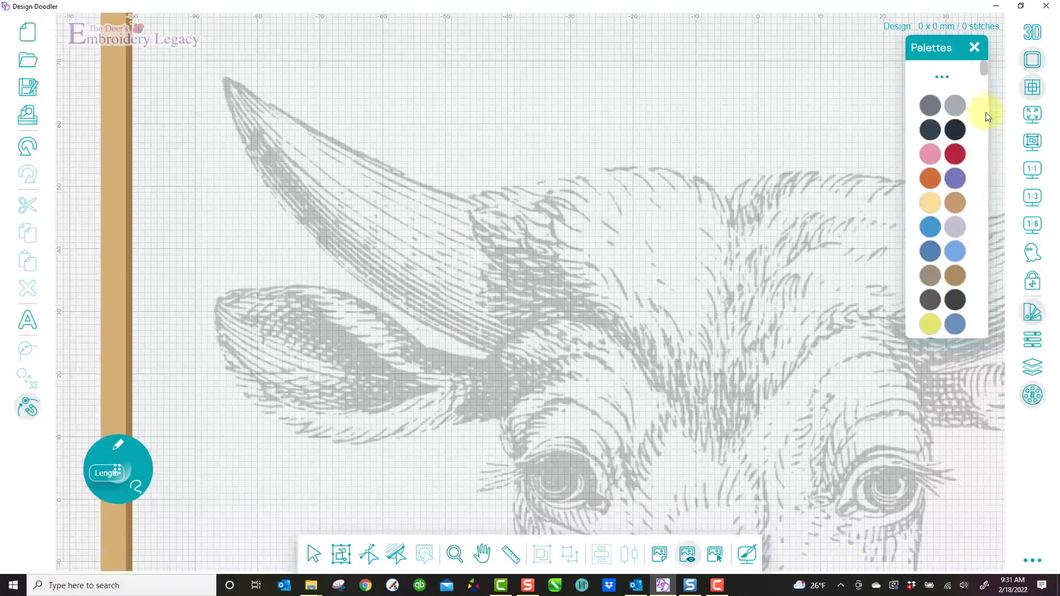
mouse_move(982, 70)
left_mouse_down()
mouse_move(985, 180)
mouse_move(988, 59)
left_mouse_up()
left_click(942, 77)
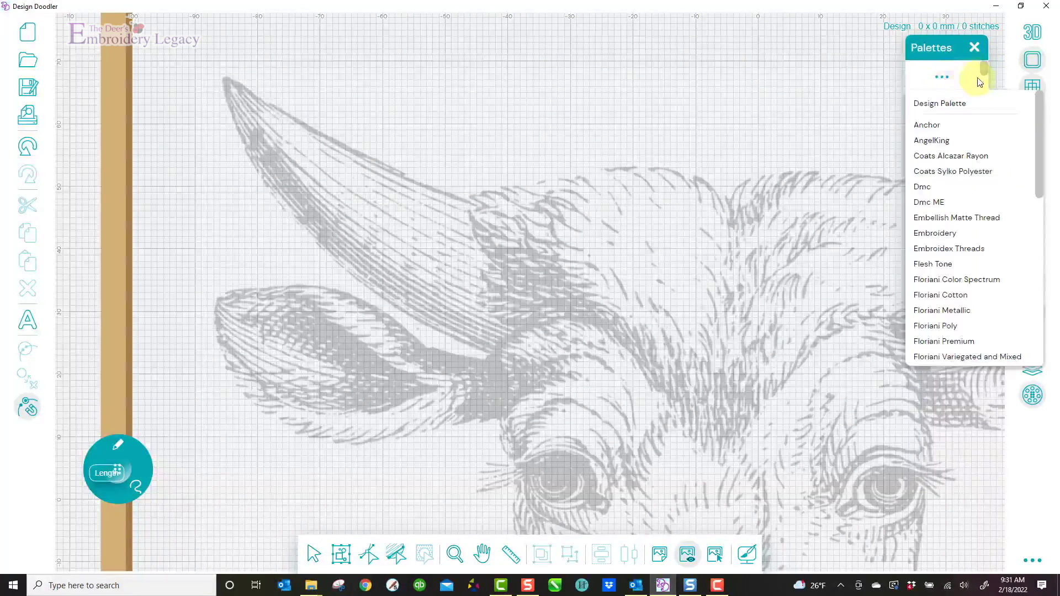
left_click_drag(1038, 162, 1024, 267)
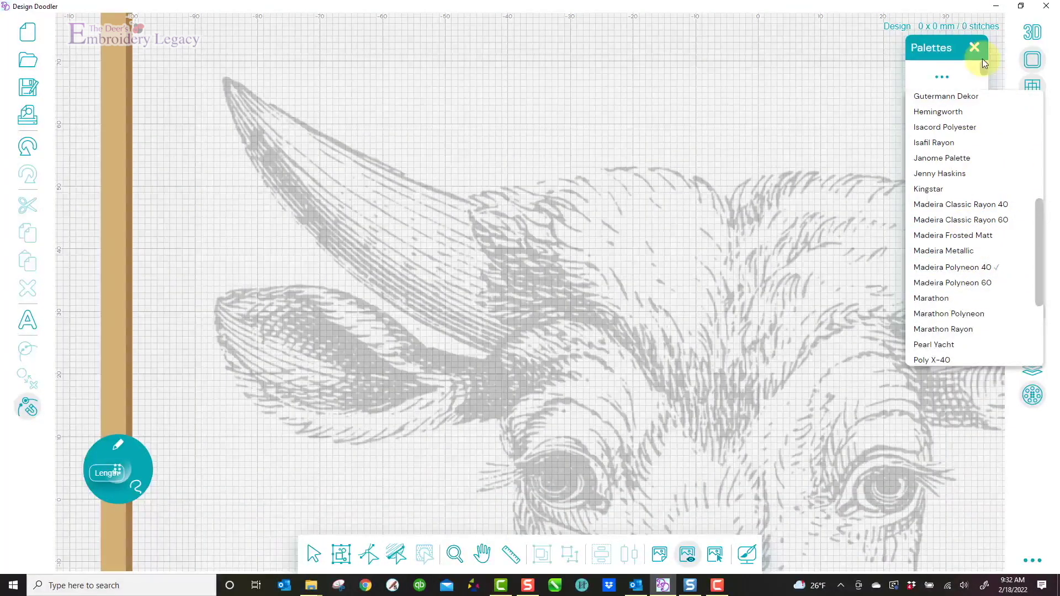
left_click_drag(1038, 235, 1037, 96)
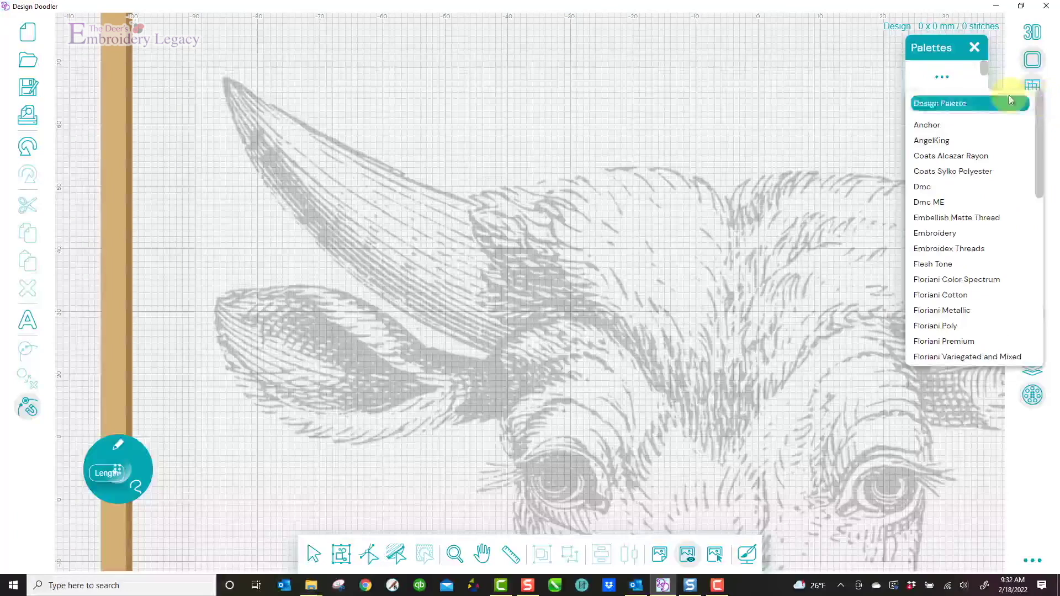
left_click(957, 105)
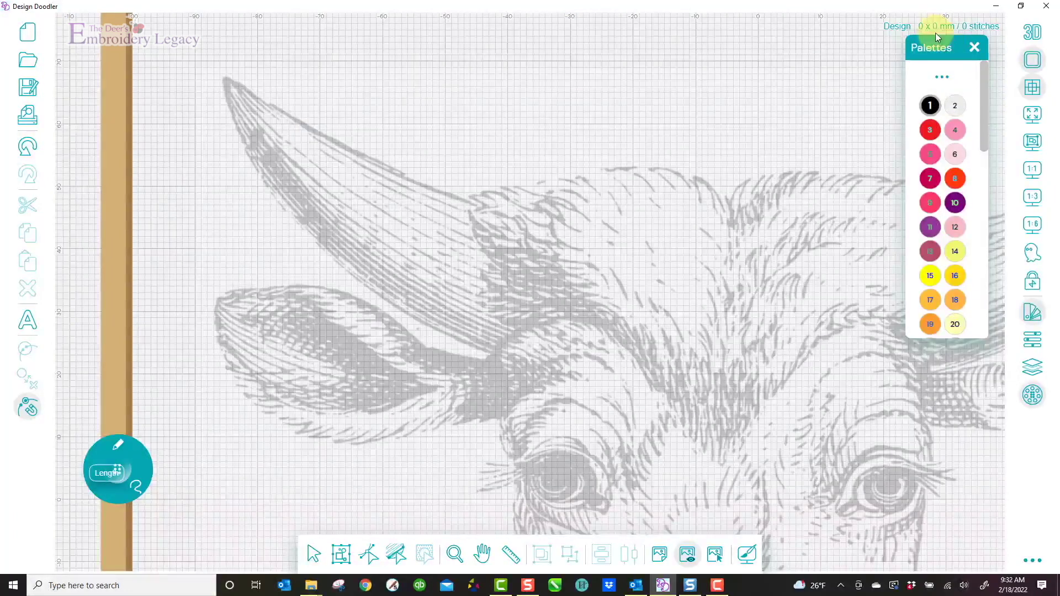
Step: Pick colour 26 from the Design Palette and dismiss the palette
scroll(955, 185, "down", 5)
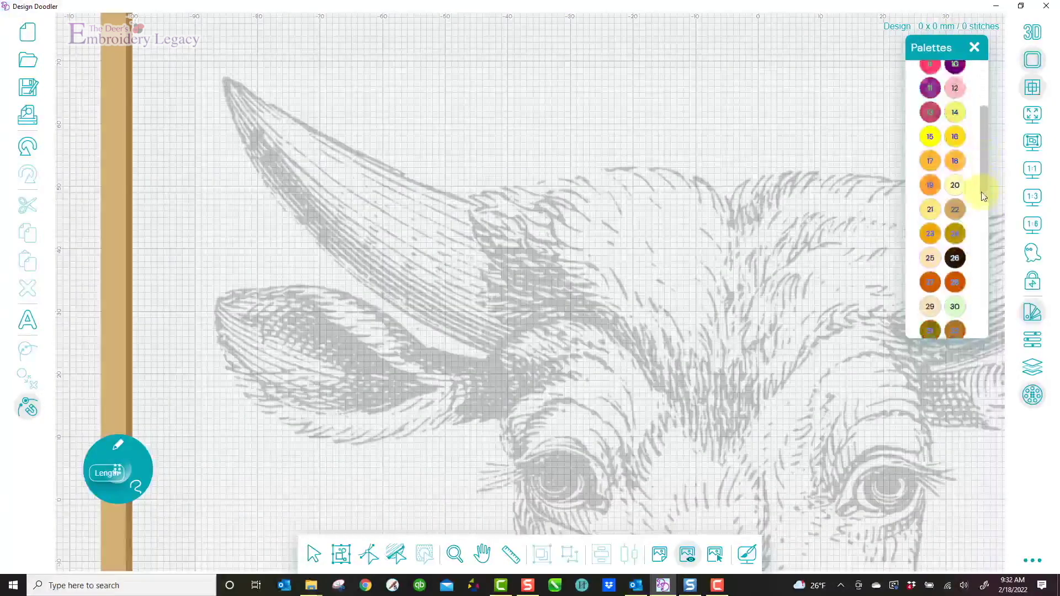
left_click(955, 127)
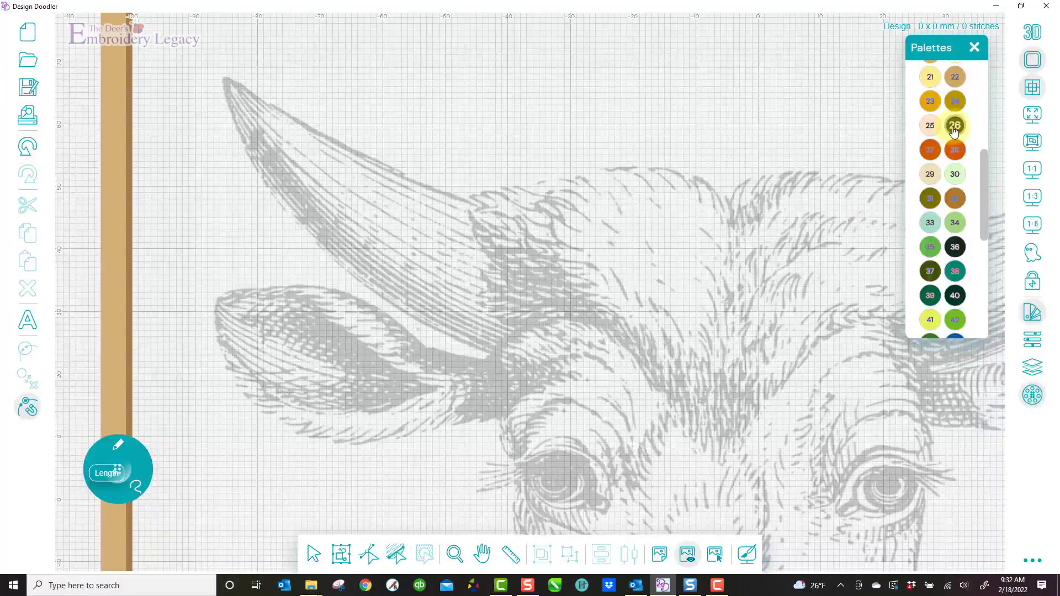
left_click(973, 49)
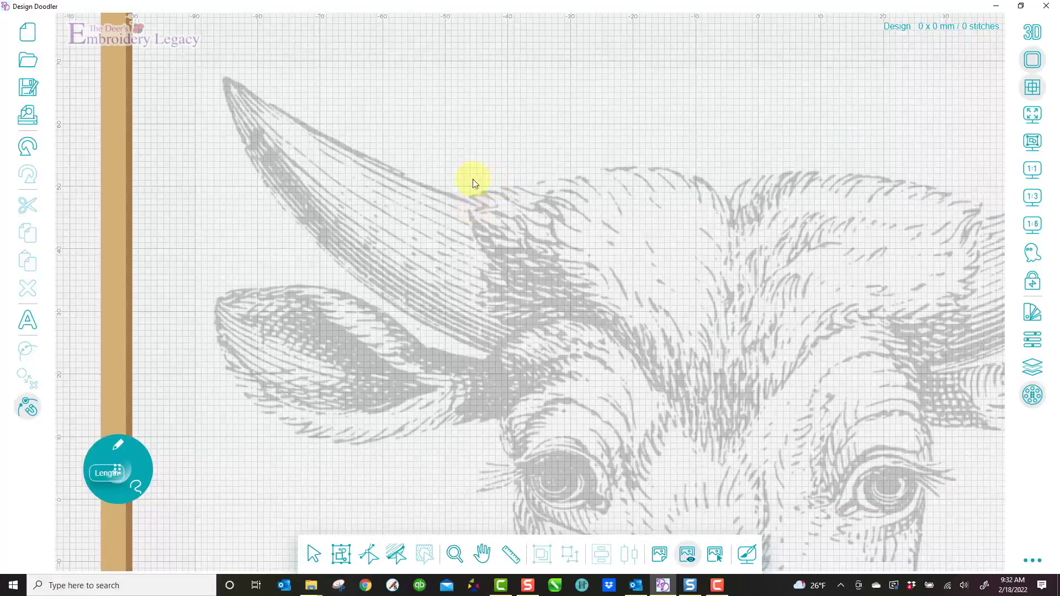
Step: Sketch the left horn's outline and the shading lines along its lower edge freehand over the artwork, about 43 x 44 mm overall
mouse_move(483, 204)
left_mouse_down()
mouse_move(397, 175)
mouse_move(233, 75)
left_mouse_up()
mouse_move(280, 181)
left_mouse_down()
mouse_move(430, 324)
mouse_move(495, 345)
left_mouse_up()
mouse_move(290, 206)
left_mouse_down()
mouse_move(230, 72)
mouse_move(243, 133)
mouse_move(289, 203)
mouse_move(352, 266)
mouse_move(435, 320)
left_mouse_up()
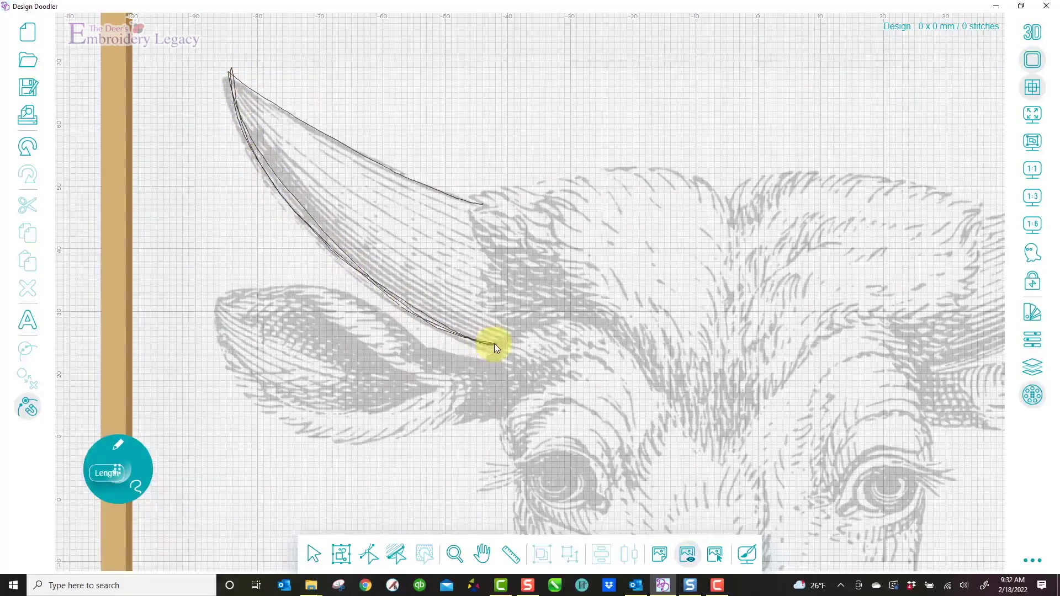
mouse_move(328, 219)
left_mouse_down()
mouse_move(374, 268)
mouse_move(469, 326)
left_mouse_up()
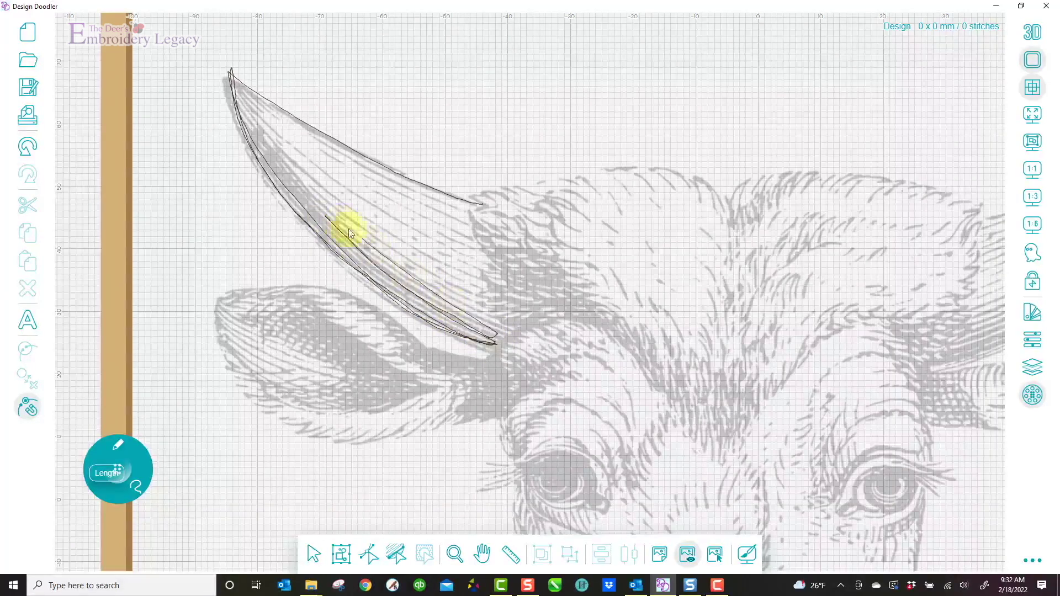
left_click_drag(316, 202, 493, 329)
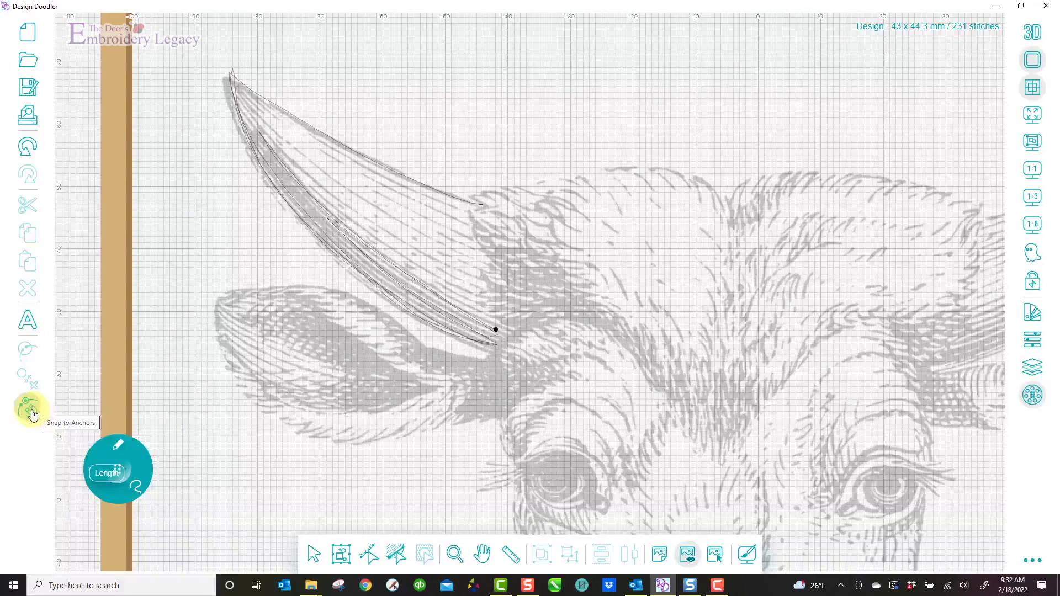
mouse_move(496, 329)
left_mouse_down()
mouse_move(340, 219)
mouse_move(283, 162)
mouse_move(243, 98)
mouse_move(367, 253)
mouse_move(450, 314)
mouse_move(500, 328)
mouse_move(339, 207)
mouse_move(241, 87)
mouse_move(335, 145)
left_mouse_up()
mouse_move(454, 202)
left_mouse_down()
mouse_move(428, 203)
mouse_move(281, 121)
mouse_move(376, 178)
mouse_move(471, 224)
left_mouse_up()
left_click_drag(390, 196, 480, 242)
mouse_move(326, 156)
left_mouse_down()
mouse_move(379, 199)
mouse_move(486, 255)
left_mouse_up()
left_click_drag(350, 181, 486, 270)
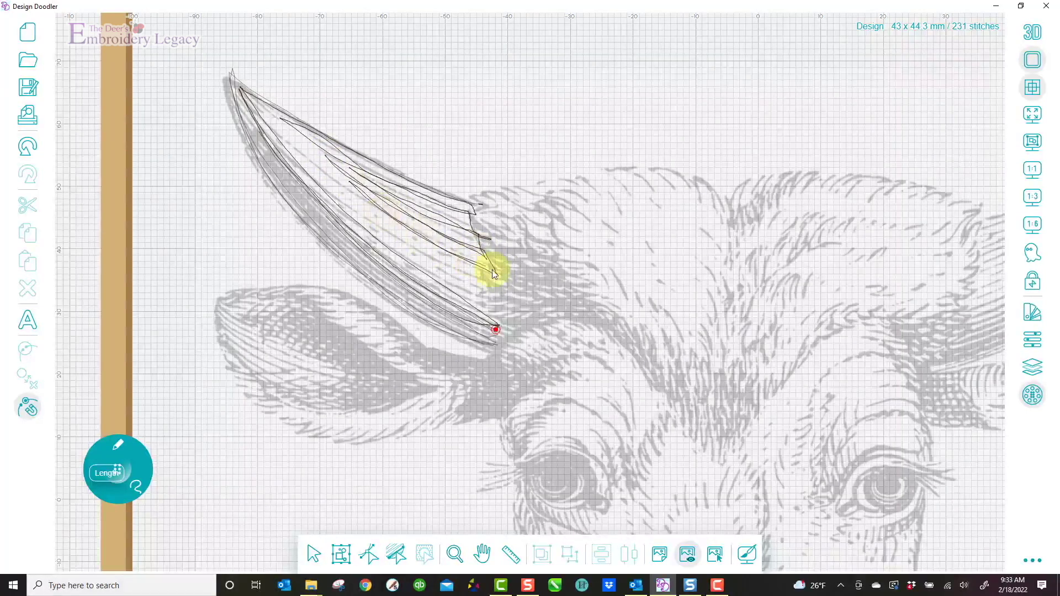
left_click_drag(309, 158, 492, 298)
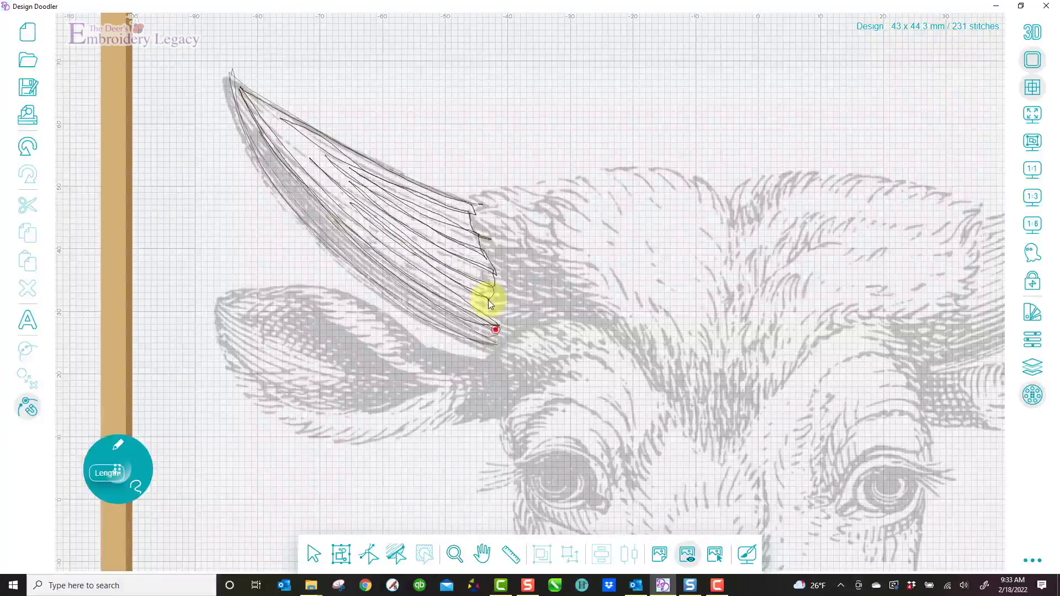
left_click_drag(487, 299, 402, 246)
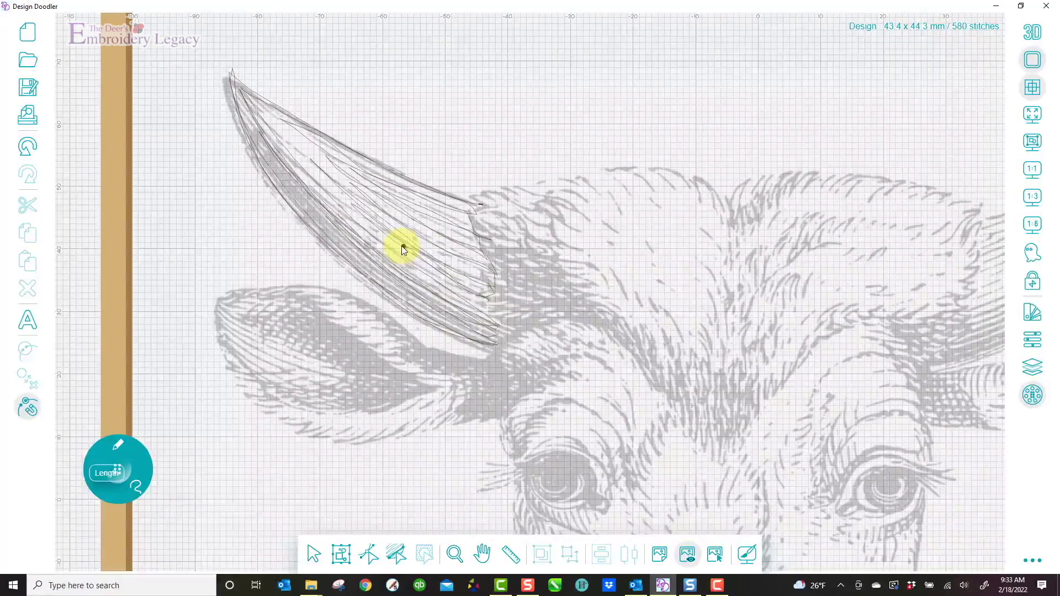
left_click(28, 146)
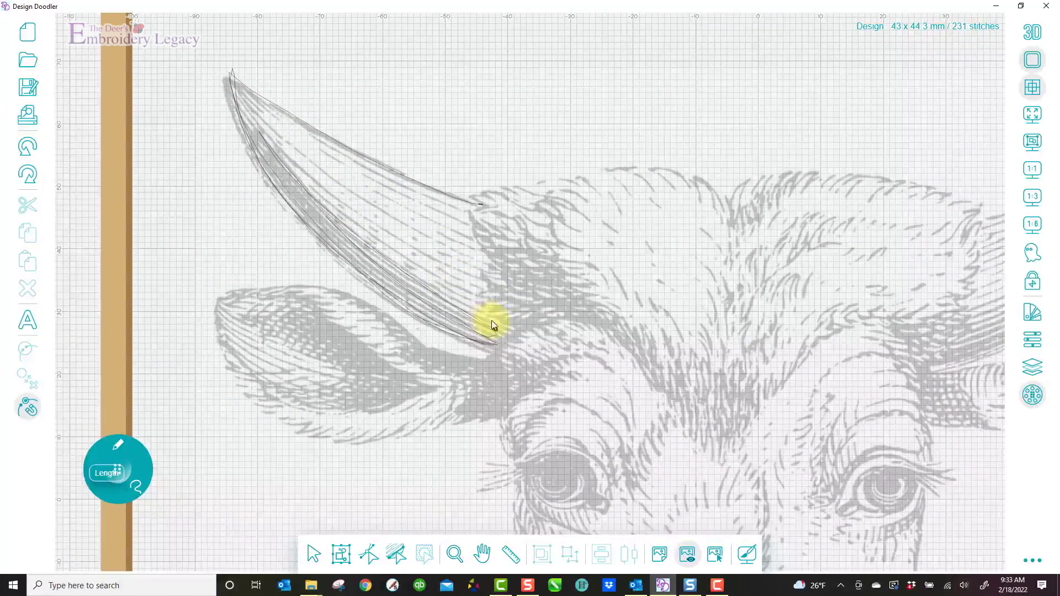
Step: Sketch the shading lines inside the left horn freehand, bringing the design to about 43 x 45 mm, and check it with the artwork hidden
mouse_move(497, 330)
left_mouse_down()
mouse_move(326, 206)
mouse_move(236, 94)
mouse_move(409, 249)
mouse_move(478, 288)
mouse_move(385, 231)
left_mouse_up()
mouse_move(266, 109)
left_mouse_down()
mouse_move(393, 177)
mouse_move(475, 207)
mouse_move(476, 224)
mouse_move(260, 98)
mouse_move(321, 145)
mouse_move(470, 223)
mouse_move(481, 244)
mouse_move(340, 158)
mouse_move(493, 261)
mouse_move(460, 250)
mouse_move(334, 159)
mouse_move(427, 237)
mouse_move(482, 260)
mouse_move(486, 267)
mouse_move(437, 250)
mouse_move(490, 293)
mouse_move(479, 291)
mouse_move(485, 315)
mouse_move(462, 307)
mouse_move(491, 339)
mouse_move(472, 347)
mouse_move(382, 289)
mouse_move(287, 204)
mouse_move(249, 143)
mouse_move(230, 77)
mouse_move(239, 126)
mouse_move(257, 162)
mouse_move(235, 109)
mouse_move(299, 216)
mouse_move(404, 311)
mouse_move(480, 347)
left_mouse_up()
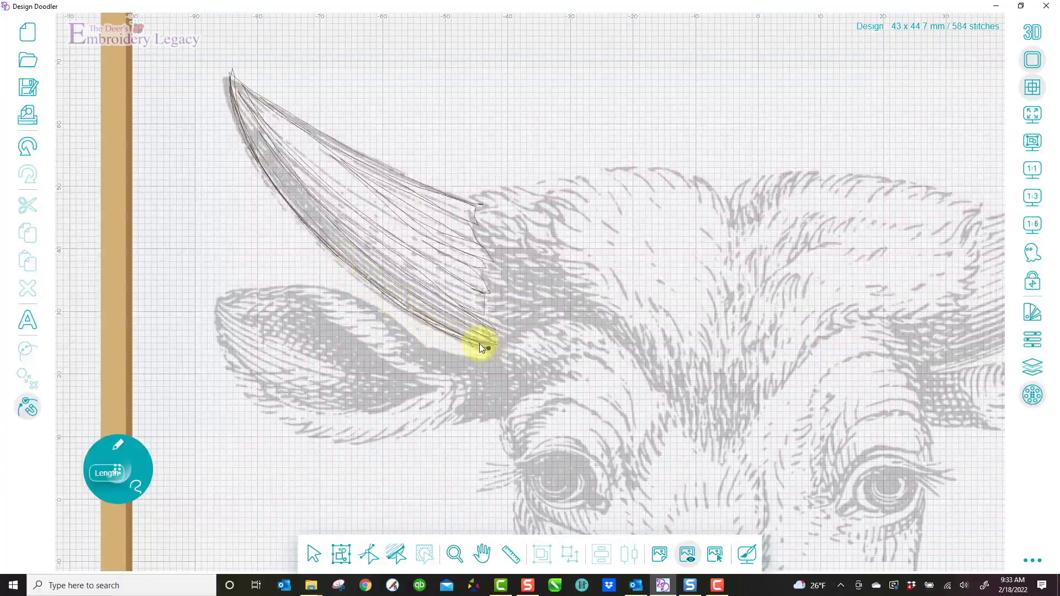
left_click(690, 559)
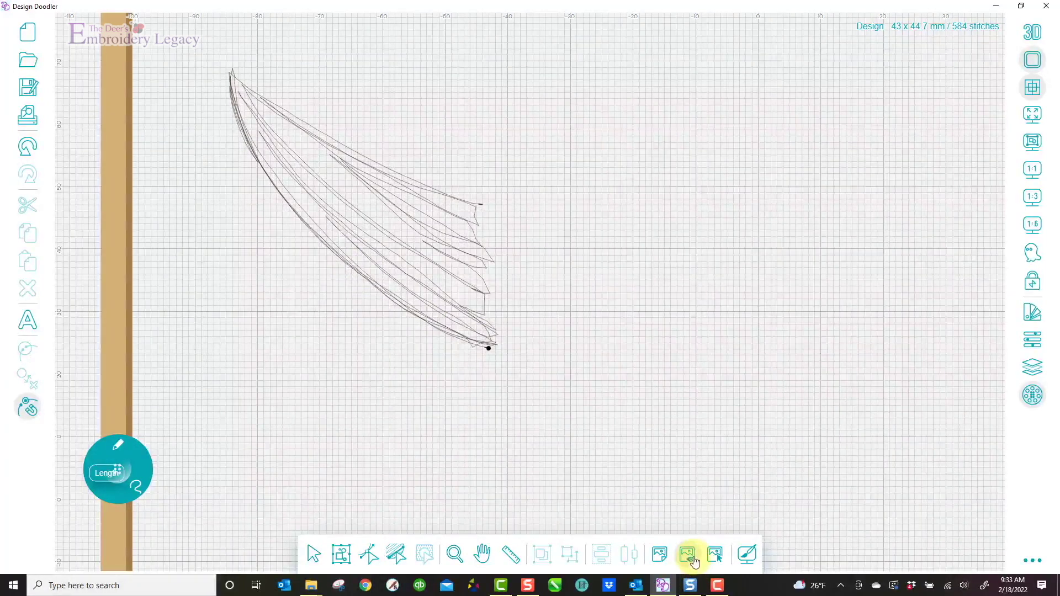
left_click(688, 555)
Step: Sketch the horn's base edge, the top of the head and the forehead fur left of the centre line, extending the design to about 81 x 61 mm
mouse_move(488, 348)
left_mouse_down()
mouse_move(429, 328)
mouse_move(311, 240)
mouse_move(271, 182)
mouse_move(232, 77)
mouse_move(372, 164)
mouse_move(473, 202)
left_mouse_up()
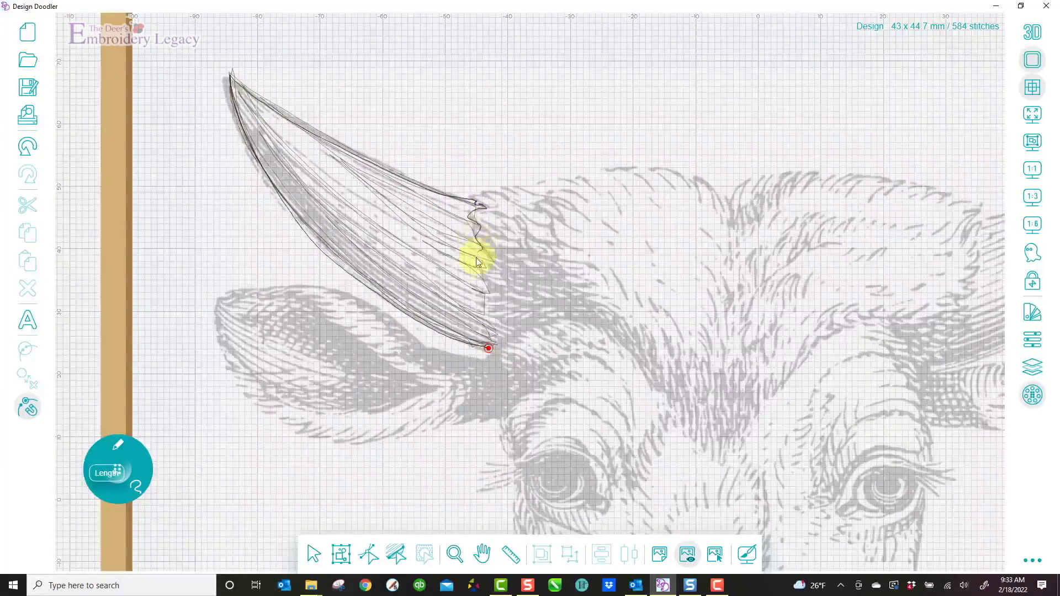
left_click_drag(482, 307, 473, 199)
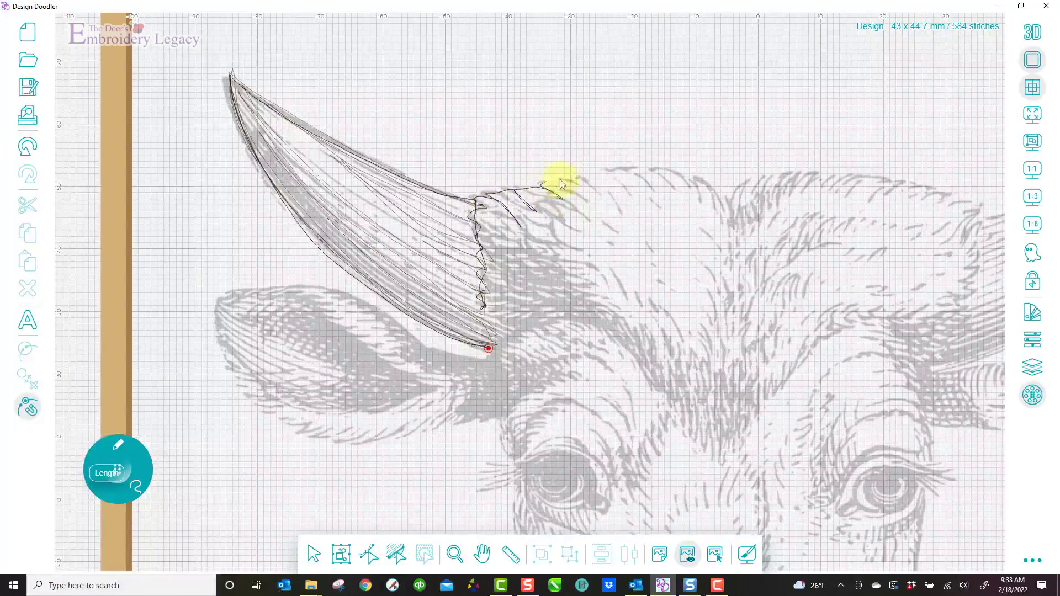
mouse_move(661, 195)
left_mouse_down()
mouse_move(675, 172)
mouse_move(686, 189)
mouse_move(690, 176)
mouse_move(717, 191)
left_mouse_up()
mouse_move(706, 238)
left_mouse_down()
mouse_move(730, 256)
mouse_move(731, 276)
mouse_move(697, 257)
mouse_move(734, 297)
mouse_move(716, 288)
mouse_move(731, 310)
mouse_move(728, 327)
mouse_move(722, 305)
mouse_move(730, 348)
mouse_move(734, 319)
mouse_move(732, 350)
mouse_move(718, 318)
mouse_move(717, 357)
mouse_move(707, 349)
mouse_move(719, 449)
mouse_move(700, 417)
mouse_move(706, 443)
mouse_move(682, 412)
mouse_move(673, 383)
mouse_move(703, 423)
mouse_move(687, 381)
mouse_move(714, 425)
mouse_move(688, 362)
mouse_move(711, 408)
mouse_move(691, 358)
mouse_move(707, 374)
mouse_move(681, 336)
mouse_move(691, 373)
mouse_move(674, 326)
mouse_move(656, 303)
mouse_move(687, 361)
mouse_move(682, 370)
mouse_move(661, 328)
mouse_move(678, 392)
mouse_move(661, 340)
mouse_move(668, 384)
mouse_move(656, 353)
mouse_move(663, 381)
mouse_move(646, 359)
mouse_move(647, 369)
mouse_move(656, 355)
mouse_move(637, 340)
left_mouse_up()
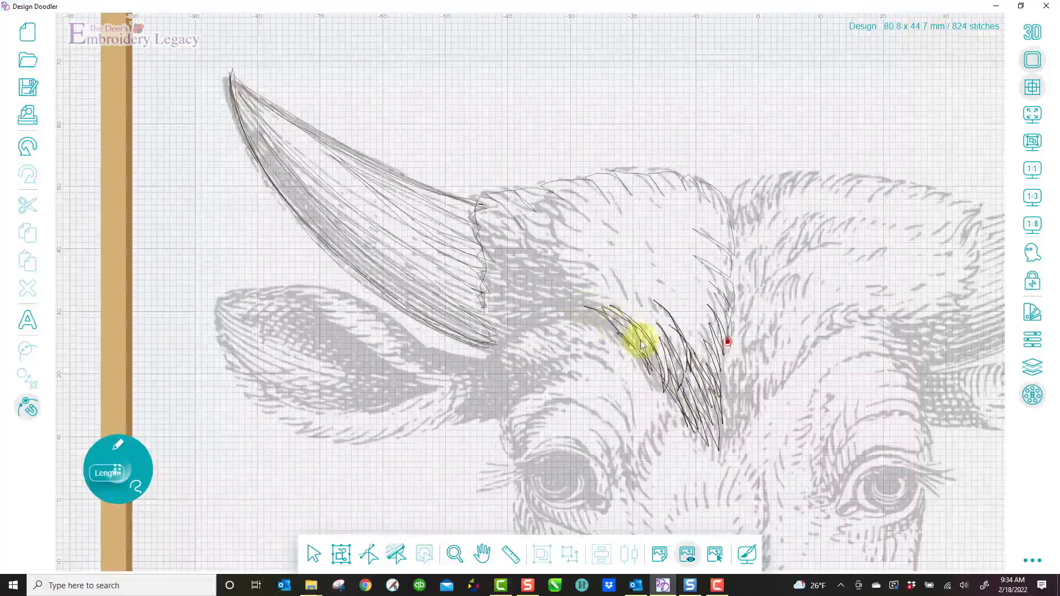
mouse_move(571, 318)
left_mouse_down()
mouse_move(498, 343)
mouse_move(523, 344)
mouse_move(491, 339)
mouse_move(525, 333)
mouse_move(483, 314)
mouse_move(525, 315)
mouse_move(505, 299)
mouse_move(525, 278)
left_mouse_up()
mouse_move(482, 230)
left_mouse_down()
mouse_move(477, 199)
mouse_move(503, 257)
mouse_move(489, 265)
mouse_move(507, 291)
mouse_move(485, 279)
mouse_move(511, 313)
mouse_move(489, 312)
mouse_move(501, 328)
mouse_move(521, 334)
mouse_move(568, 317)
mouse_move(511, 301)
mouse_move(575, 311)
mouse_move(518, 292)
mouse_move(584, 304)
mouse_move(503, 254)
mouse_move(556, 248)
mouse_move(634, 296)
left_mouse_up()
mouse_move(594, 237)
left_mouse_down()
mouse_move(540, 203)
mouse_move(573, 229)
mouse_move(534, 216)
mouse_move(557, 250)
mouse_move(536, 250)
mouse_move(568, 267)
mouse_move(547, 261)
mouse_move(585, 291)
mouse_move(552, 283)
mouse_move(563, 304)
mouse_move(512, 327)
mouse_move(553, 339)
mouse_move(517, 325)
mouse_move(531, 321)
mouse_move(517, 327)
mouse_move(541, 323)
mouse_move(498, 345)
mouse_move(552, 340)
mouse_move(546, 325)
mouse_move(586, 333)
mouse_move(571, 315)
mouse_move(619, 339)
mouse_move(607, 322)
mouse_move(668, 390)
mouse_move(639, 319)
mouse_move(675, 387)
mouse_move(690, 385)
mouse_move(716, 416)
mouse_move(690, 393)
mouse_move(693, 407)
mouse_move(661, 418)
left_mouse_up()
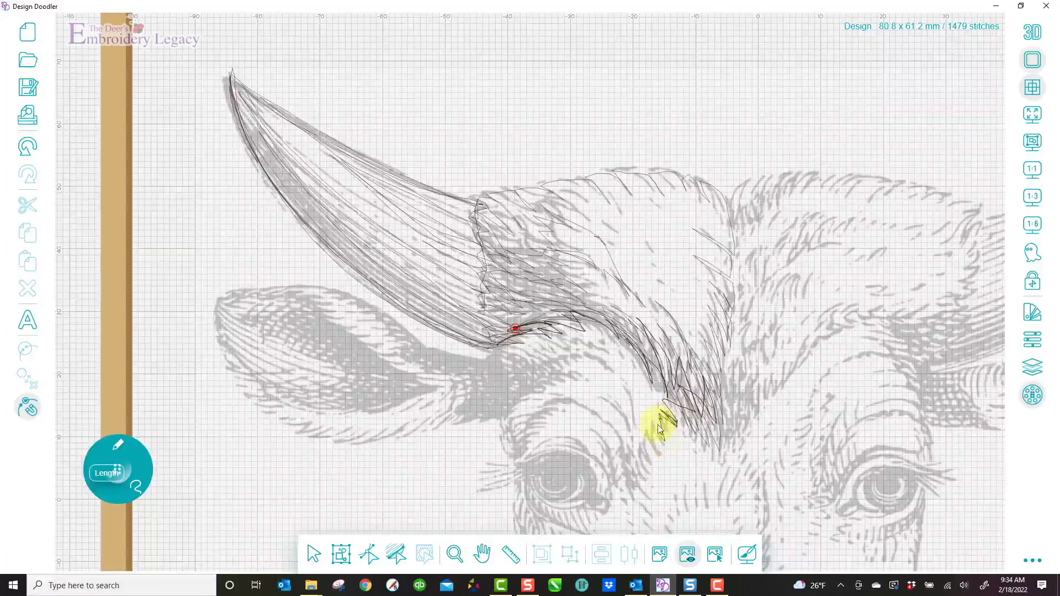
Step: Sketch the fur strokes around the left eye's brow, from the forehead tuft back to the base of the ear and horn
left_click_drag(644, 439, 645, 454)
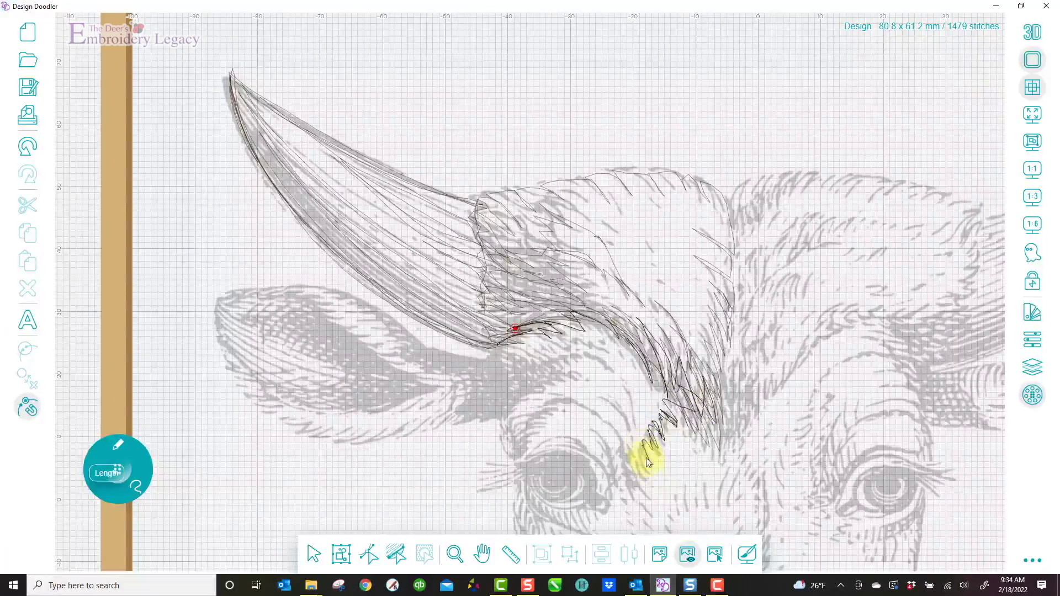
mouse_move(606, 426)
left_mouse_down()
mouse_move(553, 399)
mouse_move(577, 400)
mouse_move(548, 404)
mouse_move(560, 412)
mouse_move(535, 416)
mouse_move(542, 430)
mouse_move(521, 440)
mouse_move(532, 454)
mouse_move(513, 454)
mouse_move(542, 431)
mouse_move(514, 435)
mouse_move(564, 401)
mouse_move(601, 419)
mouse_move(630, 458)
mouse_move(610, 402)
mouse_move(633, 437)
left_mouse_up()
mouse_move(625, 393)
left_mouse_down()
mouse_move(579, 350)
mouse_move(595, 360)
mouse_move(571, 362)
left_mouse_up()
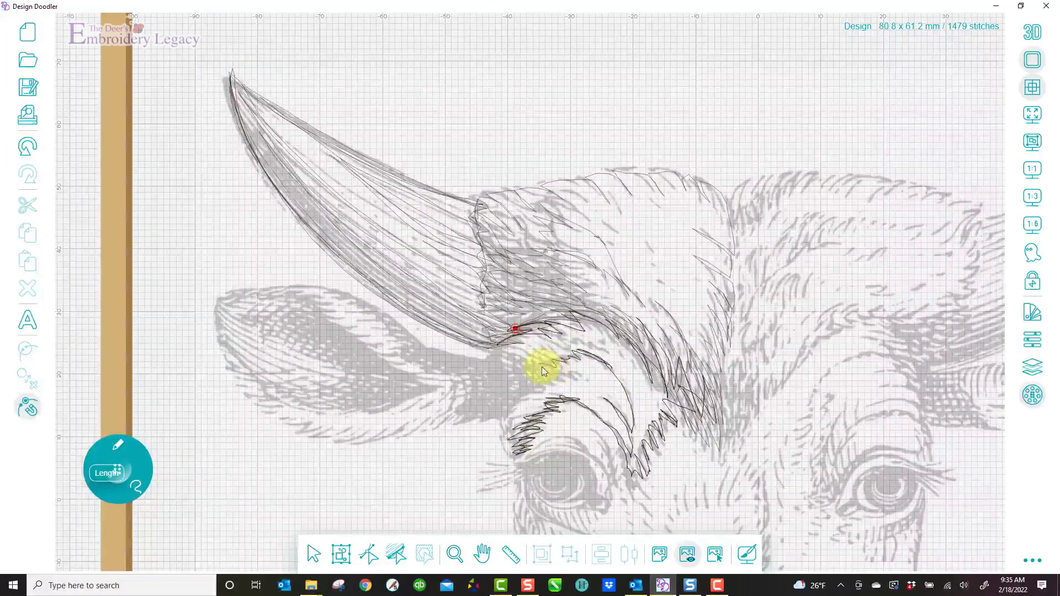
mouse_move(504, 386)
left_mouse_down()
mouse_move(506, 397)
mouse_move(548, 371)
mouse_move(586, 382)
mouse_move(528, 385)
mouse_move(489, 357)
mouse_move(551, 368)
mouse_move(545, 338)
mouse_move(608, 355)
mouse_move(549, 346)
mouse_move(544, 374)
mouse_move(526, 367)
mouse_move(524, 388)
mouse_move(533, 379)
mouse_move(492, 343)
mouse_move(484, 225)
mouse_move(497, 282)
mouse_move(480, 307)
mouse_move(487, 341)
mouse_move(462, 331)
mouse_move(499, 359)
mouse_move(472, 360)
left_mouse_up()
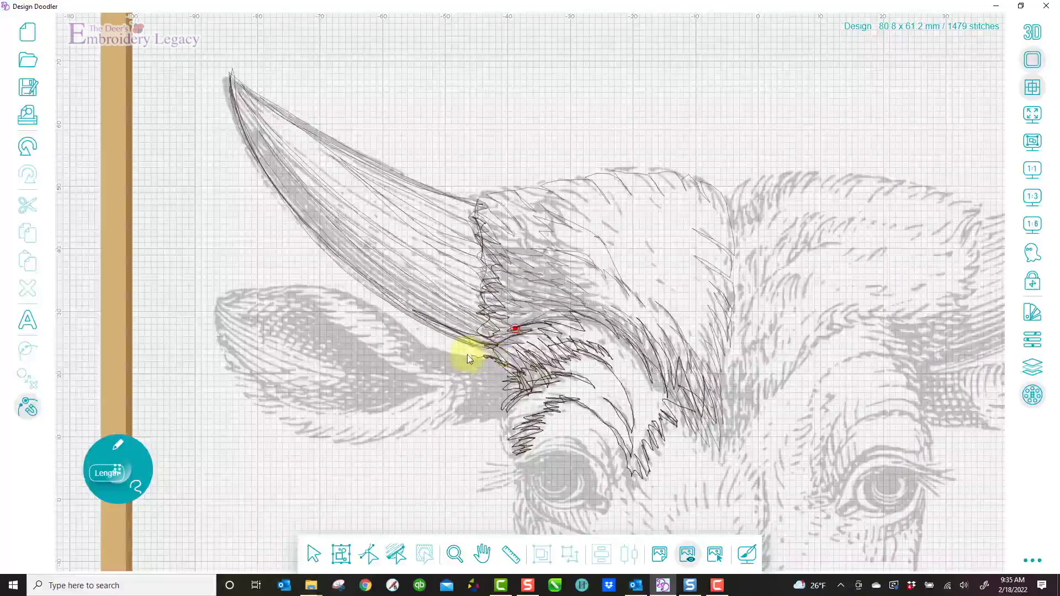
Step: Trace the left ear's outline and hatch its base, extending the design to about 83 x 66 mm, and check it with the artwork hidden
left_click_drag(413, 338, 373, 311)
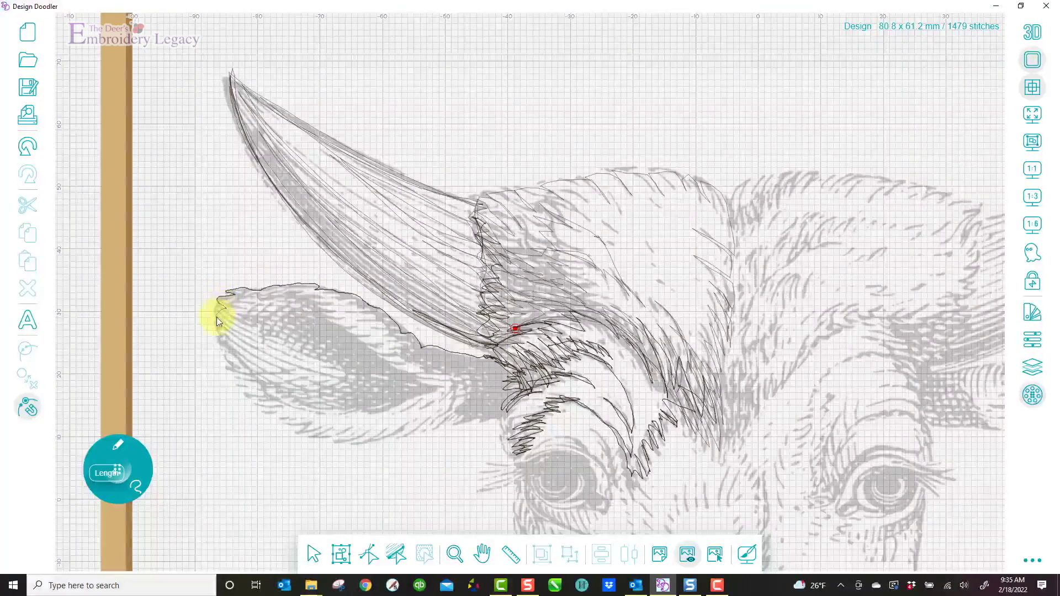
mouse_move(230, 373)
left_mouse_down()
mouse_move(281, 411)
mouse_move(272, 413)
mouse_move(367, 443)
mouse_move(402, 426)
mouse_move(506, 416)
mouse_move(512, 404)
mouse_move(485, 364)
mouse_move(501, 417)
mouse_move(481, 355)
mouse_move(493, 411)
mouse_move(479, 356)
left_mouse_up()
mouse_move(484, 400)
left_mouse_down()
mouse_move(478, 361)
mouse_move(485, 400)
mouse_move(474, 420)
mouse_move(475, 365)
mouse_move(470, 425)
mouse_move(470, 369)
mouse_move(461, 421)
mouse_move(463, 359)
mouse_move(476, 356)
mouse_move(463, 374)
mouse_move(489, 363)
mouse_move(473, 379)
mouse_move(507, 366)
mouse_move(493, 390)
mouse_move(512, 375)
mouse_move(479, 396)
mouse_move(513, 380)
mouse_move(507, 412)
left_mouse_up()
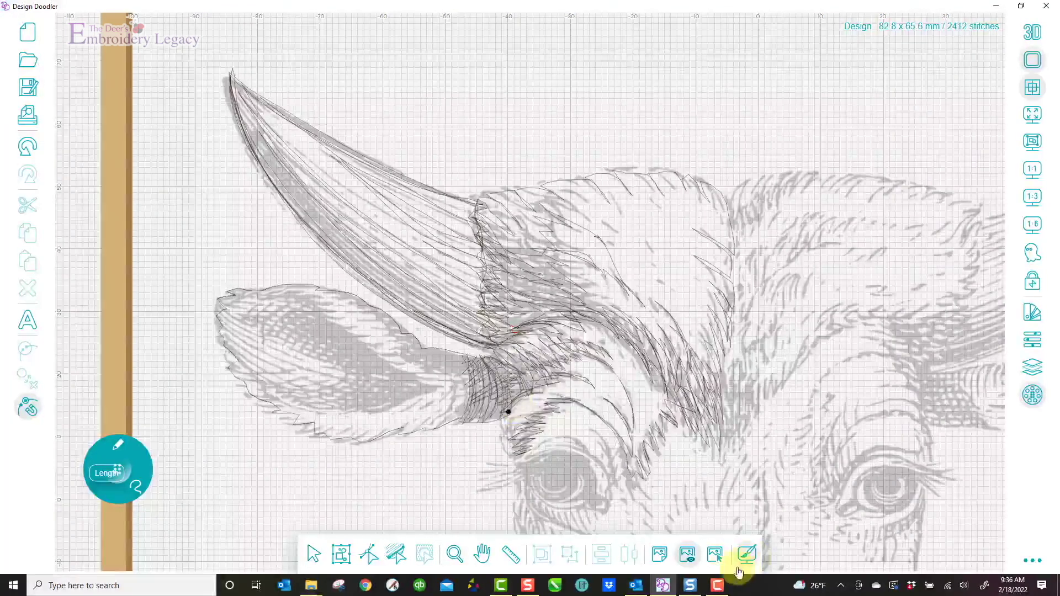
left_click(690, 556)
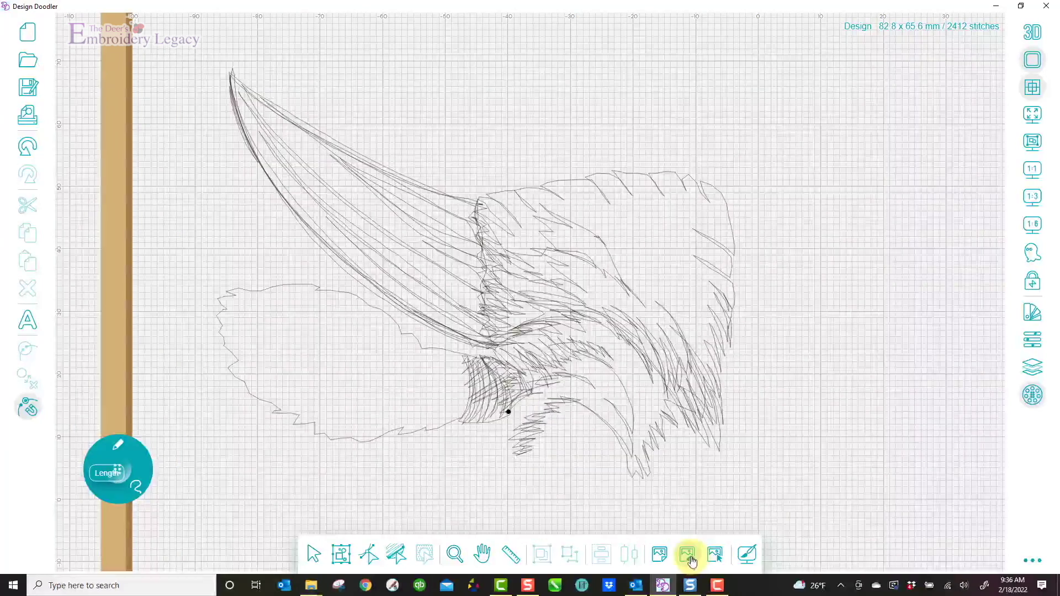
left_click(689, 551)
Step: Sketch the left ear's inner contour and fur edge, and crosshatch the upper part of the ear's interior
mouse_move(509, 409)
left_mouse_down()
mouse_move(493, 362)
mouse_move(501, 417)
mouse_move(496, 372)
mouse_move(491, 418)
mouse_move(483, 363)
mouse_move(479, 421)
mouse_move(480, 368)
mouse_move(475, 396)
mouse_move(453, 352)
left_mouse_up()
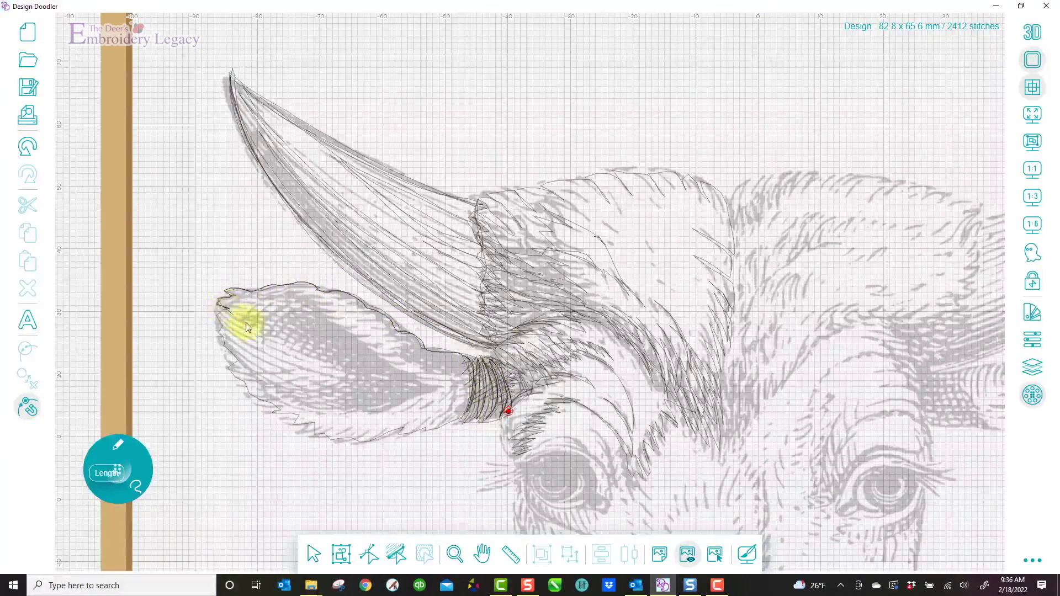
mouse_move(307, 371)
left_mouse_down()
mouse_move(222, 311)
mouse_move(304, 373)
mouse_move(218, 316)
mouse_move(296, 373)
mouse_move(224, 333)
mouse_move(294, 378)
mouse_move(270, 389)
mouse_move(292, 406)
left_mouse_up()
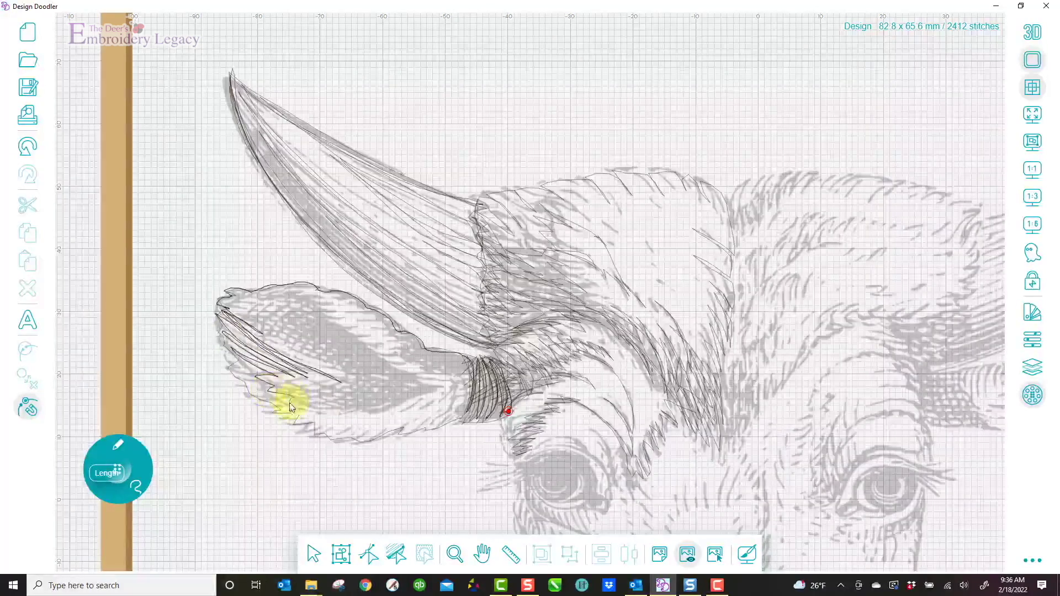
left_click_drag(390, 409, 447, 392)
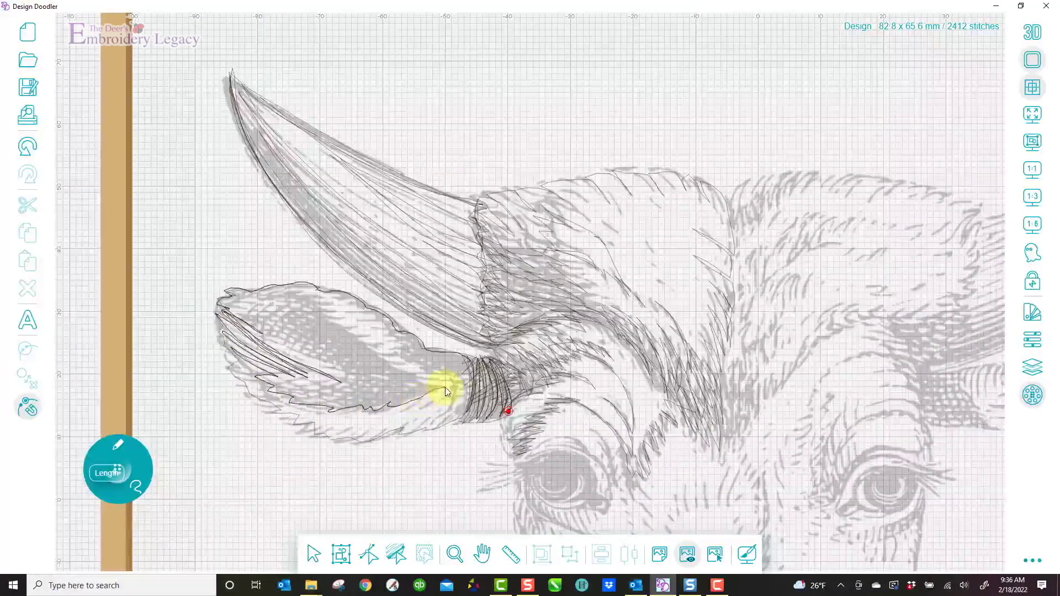
left_click_drag(393, 349, 357, 340)
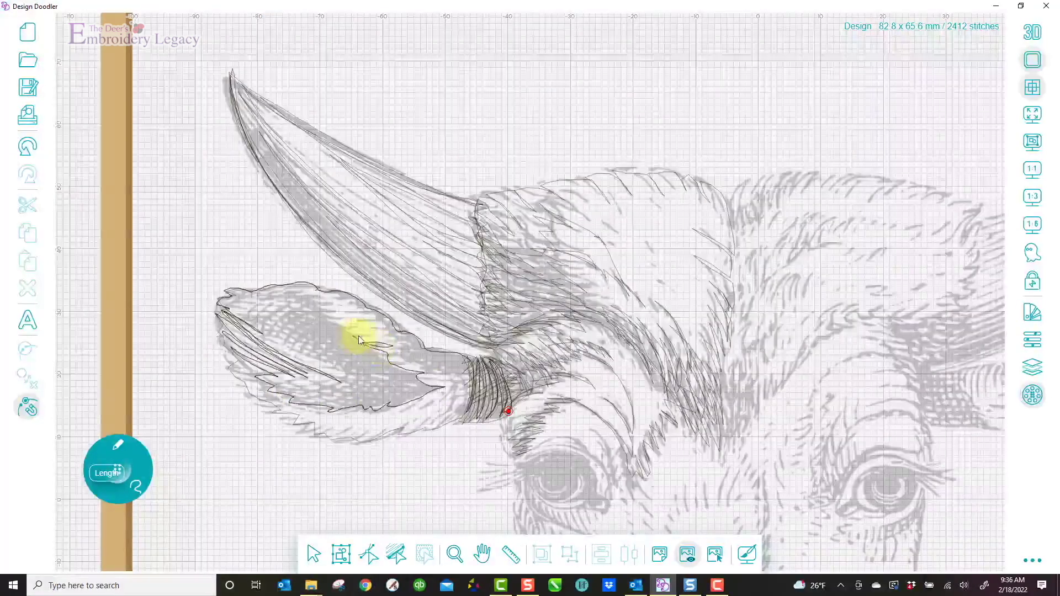
mouse_move(310, 298)
left_mouse_down()
mouse_move(269, 300)
mouse_move(228, 339)
mouse_move(266, 295)
mouse_move(323, 307)
mouse_move(339, 324)
mouse_move(307, 300)
mouse_move(283, 302)
mouse_move(244, 335)
mouse_move(302, 296)
mouse_move(268, 338)
mouse_move(325, 304)
mouse_move(281, 350)
mouse_move(315, 314)
mouse_move(325, 315)
mouse_move(288, 353)
mouse_move(320, 317)
mouse_move(334, 321)
mouse_move(299, 354)
mouse_move(342, 317)
mouse_move(304, 362)
mouse_move(344, 325)
mouse_move(315, 355)
mouse_move(351, 334)
mouse_move(326, 361)
mouse_move(357, 337)
mouse_move(333, 367)
mouse_move(361, 339)
mouse_move(355, 361)
mouse_move(372, 350)
mouse_move(352, 370)
mouse_move(371, 354)
mouse_move(352, 372)
mouse_move(382, 357)
mouse_move(361, 378)
mouse_move(385, 367)
mouse_move(395, 378)
mouse_move(466, 379)
mouse_move(440, 378)
mouse_move(464, 367)
mouse_move(421, 371)
mouse_move(457, 360)
mouse_move(406, 348)
mouse_move(380, 314)
left_mouse_up()
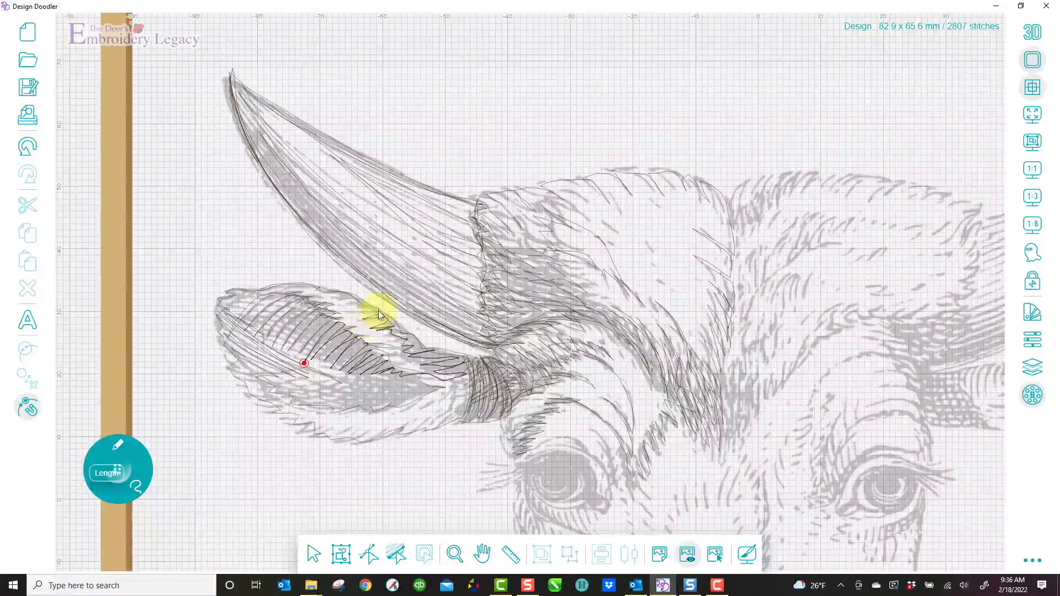
mouse_move(324, 295)
left_mouse_down()
mouse_move(234, 287)
mouse_move(226, 300)
mouse_move(262, 306)
mouse_move(229, 300)
mouse_move(244, 321)
mouse_move(271, 308)
mouse_move(245, 321)
mouse_move(262, 337)
mouse_move(404, 384)
mouse_move(311, 355)
mouse_move(251, 317)
mouse_move(393, 380)
mouse_move(250, 305)
mouse_move(379, 373)
mouse_move(286, 322)
mouse_move(273, 299)
mouse_move(380, 378)
mouse_move(284, 298)
mouse_move(375, 373)
mouse_move(303, 302)
mouse_move(352, 347)
mouse_move(439, 389)
left_mouse_up()
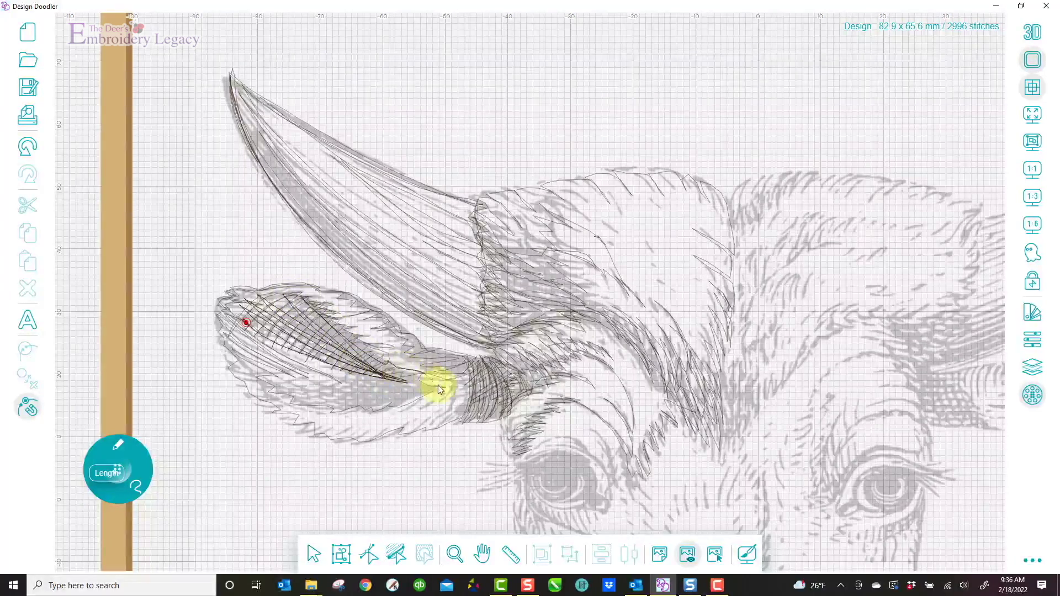
Step: Shade the lower part of the left ear's interior, add the fringe hair along its lower edge, and check the stitches with the artwork hidden
mouse_move(352, 411)
left_mouse_down()
mouse_move(295, 410)
mouse_move(304, 407)
mouse_move(269, 391)
mouse_move(296, 404)
left_mouse_up()
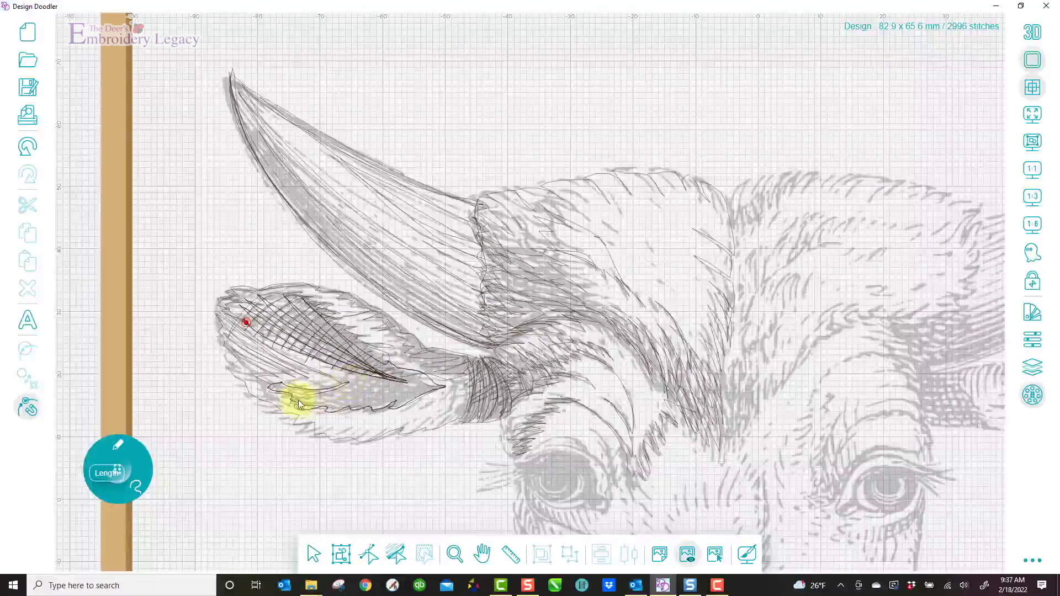
mouse_move(389, 393)
left_mouse_down()
mouse_move(421, 387)
mouse_move(389, 401)
mouse_move(312, 395)
mouse_move(286, 382)
mouse_move(363, 405)
mouse_move(310, 378)
mouse_move(392, 404)
mouse_move(340, 380)
mouse_move(417, 397)
mouse_move(399, 388)
mouse_move(434, 390)
left_mouse_up()
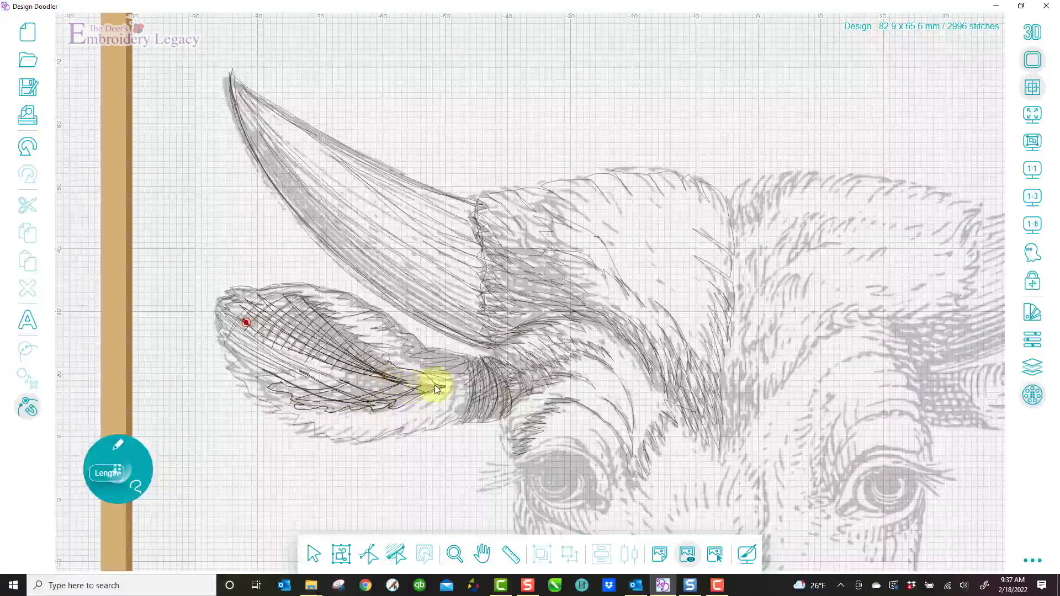
mouse_move(359, 335)
left_mouse_down()
mouse_move(308, 298)
mouse_move(236, 296)
mouse_move(234, 336)
mouse_move(266, 376)
mouse_move(311, 405)
mouse_move(406, 403)
mouse_move(458, 379)
left_mouse_up()
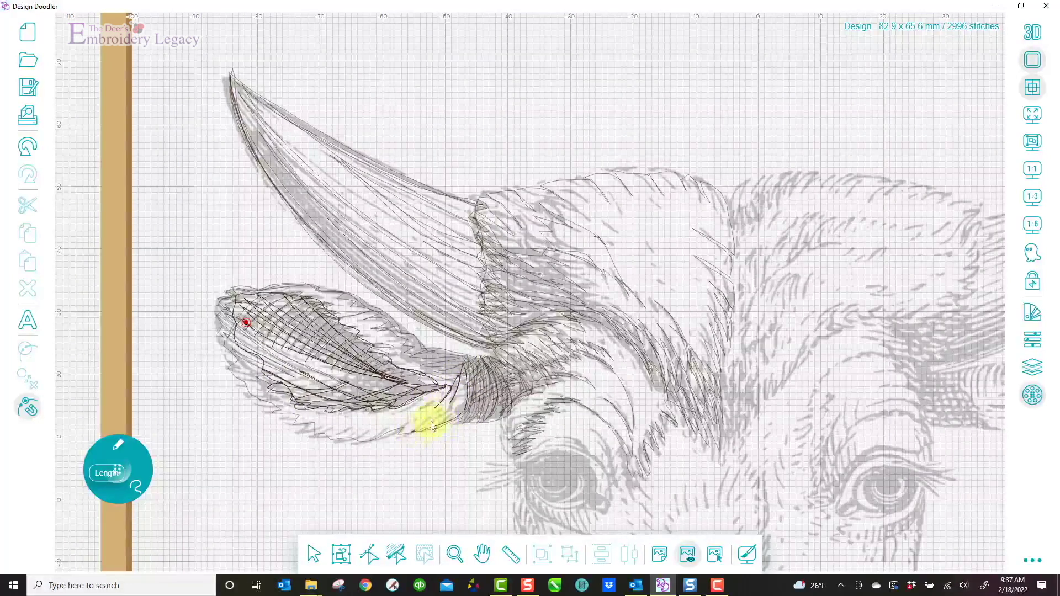
mouse_move(385, 427)
left_mouse_down()
mouse_move(327, 444)
mouse_move(340, 428)
mouse_move(323, 436)
mouse_move(321, 422)
mouse_move(300, 424)
mouse_move(304, 412)
mouse_move(279, 415)
mouse_move(285, 409)
mouse_move(252, 374)
left_mouse_up()
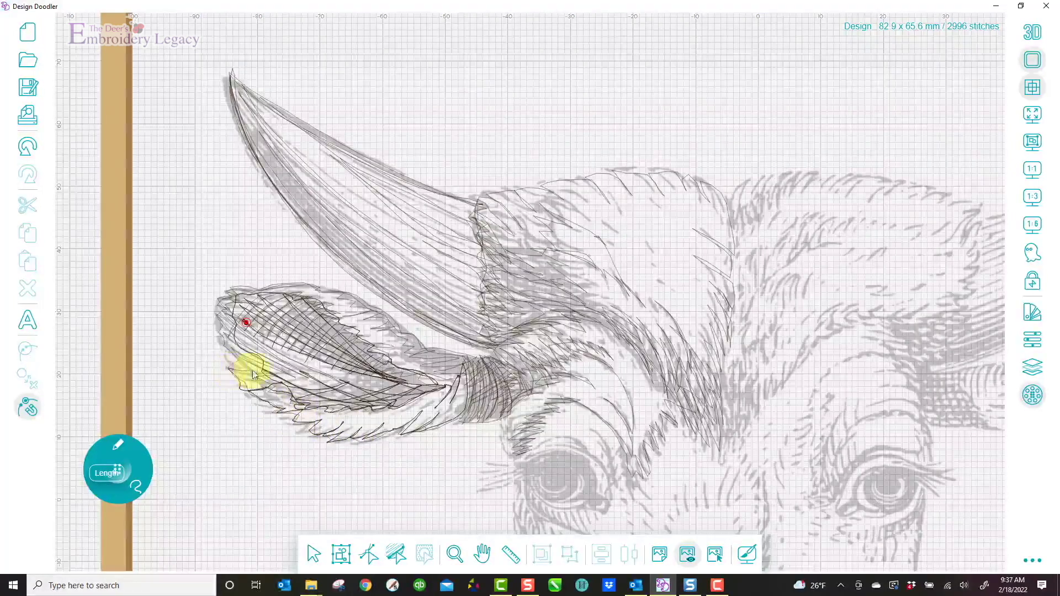
mouse_move(225, 334)
left_mouse_down()
mouse_move(215, 313)
mouse_move(264, 288)
left_mouse_up()
left_click(689, 554)
left_click(691, 555)
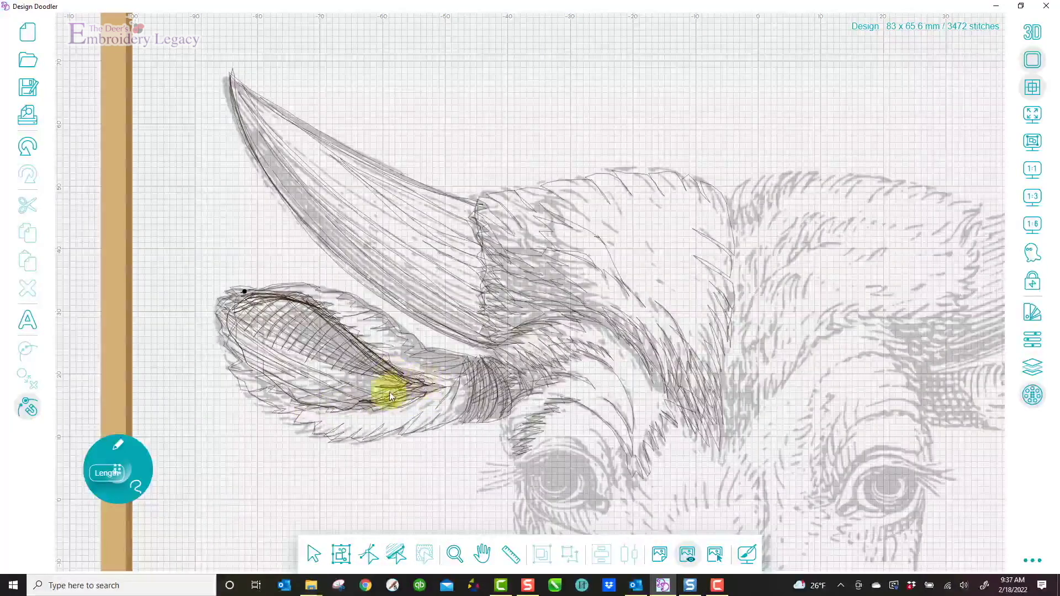
Step: Trace from the left ear's base down the side of the face and over the crease of the left eye's upper lid
mouse_move(470, 394)
left_mouse_down()
mouse_move(485, 417)
mouse_move(499, 363)
left_mouse_up()
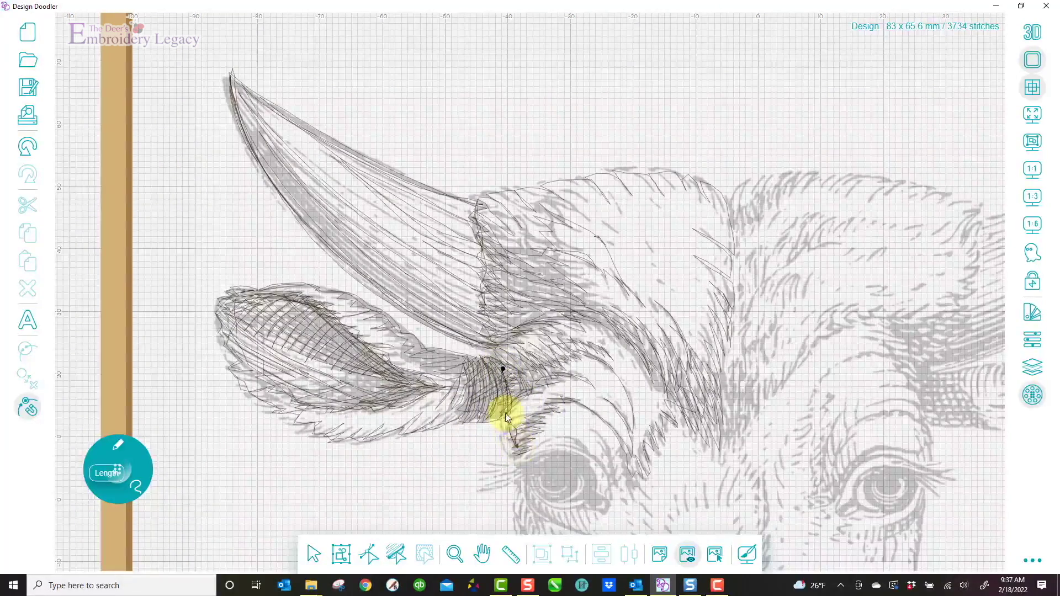
left_click_drag(506, 449, 591, 444)
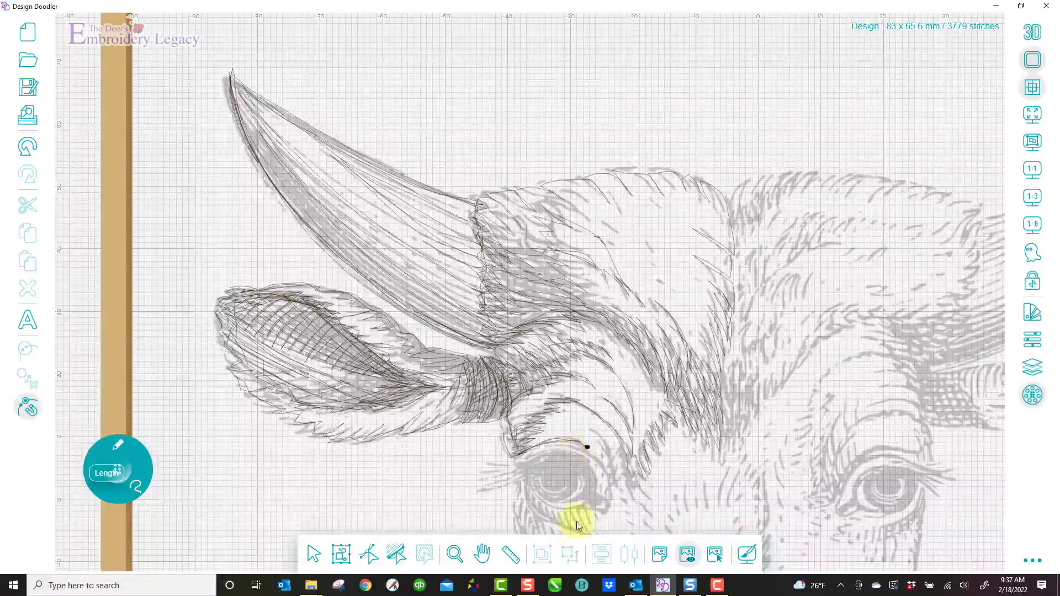
Step: Reselect the pencil brush, sketch the left eye's lids, outline and lashes from the last anchor, and check them with the artwork hidden
left_click(484, 554)
mouse_move(636, 474)
left_mouse_down()
mouse_move(611, 383)
mouse_move(547, 285)
mouse_move(511, 256)
mouse_move(544, 243)
mouse_move(571, 253)
mouse_move(571, 269)
left_mouse_up()
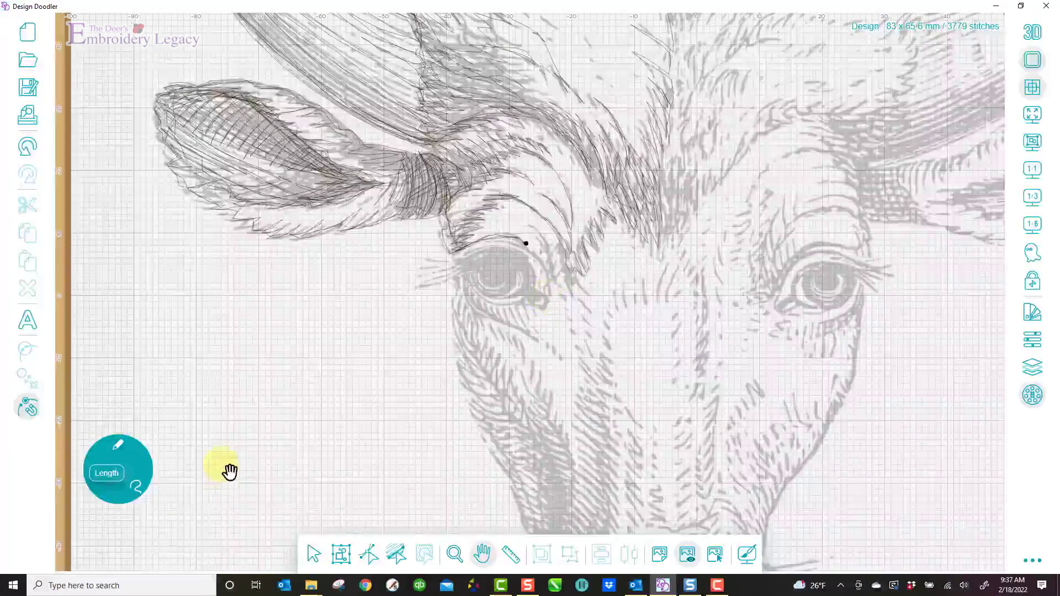
mouse_move(133, 439)
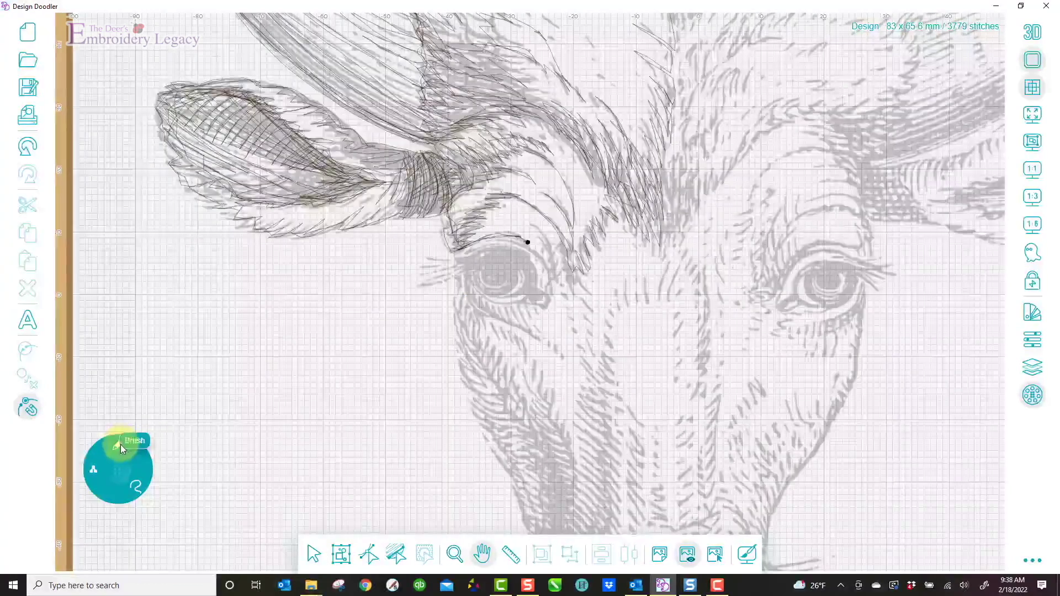
left_click(121, 445)
left_click(136, 488)
left_click(120, 427)
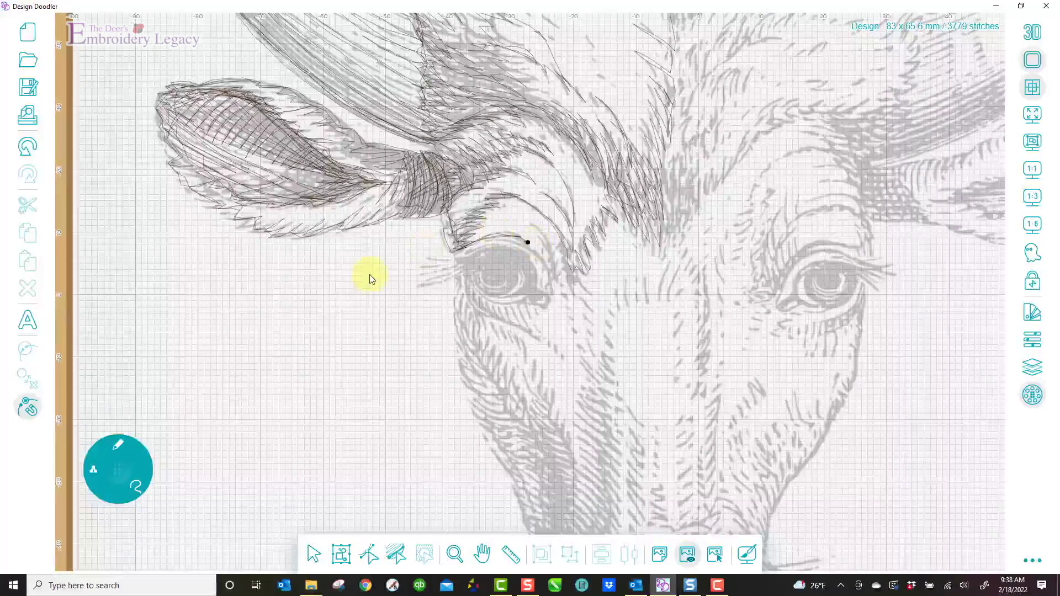
left_click(527, 243)
mouse_move(525, 244)
left_mouse_down()
mouse_move(471, 244)
mouse_move(536, 244)
mouse_move(553, 276)
mouse_move(506, 245)
mouse_move(540, 261)
mouse_move(553, 282)
mouse_move(535, 230)
mouse_move(553, 275)
mouse_move(562, 238)
mouse_move(549, 259)
mouse_move(565, 250)
mouse_move(559, 277)
mouse_move(495, 246)
mouse_move(534, 259)
mouse_move(511, 252)
left_mouse_up()
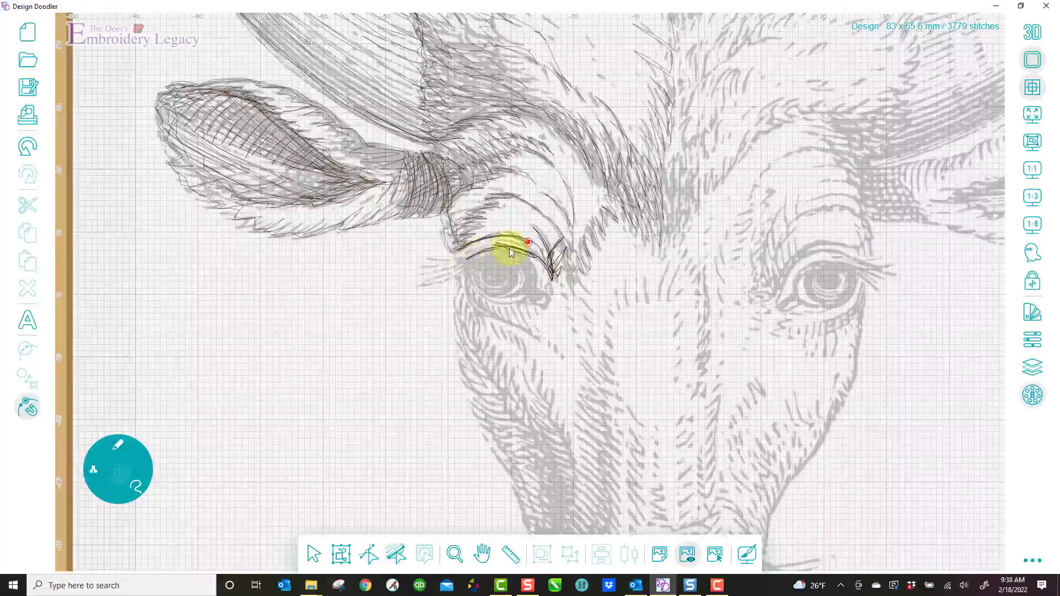
mouse_move(528, 305)
left_mouse_down()
mouse_move(544, 288)
mouse_move(532, 256)
mouse_move(544, 295)
mouse_move(508, 249)
mouse_move(469, 284)
mouse_move(509, 301)
mouse_move(474, 291)
mouse_move(472, 256)
mouse_move(426, 254)
mouse_move(472, 264)
left_mouse_up()
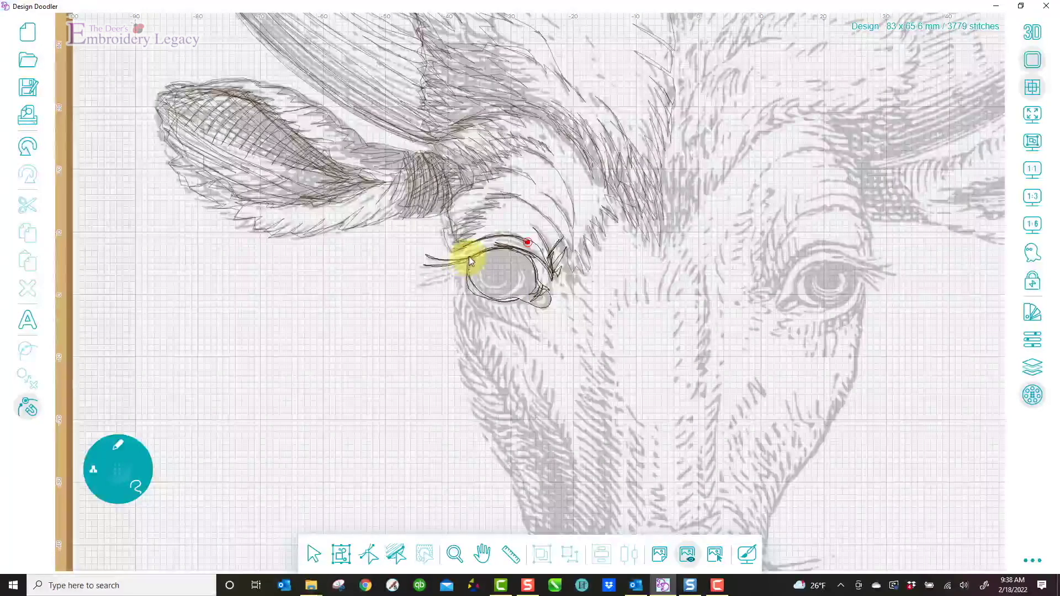
mouse_move(431, 280)
left_mouse_down()
mouse_move(486, 296)
mouse_move(528, 282)
mouse_move(528, 261)
mouse_move(508, 251)
mouse_move(473, 269)
mouse_move(479, 289)
mouse_move(496, 296)
mouse_move(524, 278)
mouse_move(526, 262)
mouse_move(507, 250)
mouse_move(480, 259)
mouse_move(478, 285)
mouse_move(476, 254)
mouse_move(476, 288)
mouse_move(478, 269)
mouse_move(481, 292)
mouse_move(482, 281)
mouse_move(499, 297)
mouse_move(521, 284)
mouse_move(529, 268)
mouse_move(520, 255)
mouse_move(487, 253)
mouse_move(485, 283)
mouse_move(503, 297)
mouse_move(484, 281)
mouse_move(501, 297)
mouse_move(514, 259)
mouse_move(491, 253)
mouse_move(484, 280)
mouse_move(509, 286)
mouse_move(505, 252)
mouse_move(520, 266)
mouse_move(508, 298)
mouse_move(517, 257)
mouse_move(512, 293)
mouse_move(513, 256)
mouse_move(489, 262)
mouse_move(491, 283)
mouse_move(505, 287)
mouse_move(492, 265)
mouse_move(501, 270)
mouse_move(506, 254)
mouse_move(518, 292)
mouse_move(468, 261)
left_mouse_up()
left_click(688, 555)
left_click(689, 558)
Step: Fill in the left eye, trace the creases and fur below it down the upper cheek, and check the stitches with the artwork hidden
mouse_move(470, 265)
left_mouse_down()
mouse_move(489, 300)
mouse_move(534, 310)
left_mouse_up()
mouse_move(534, 271)
left_mouse_down()
mouse_move(530, 294)
mouse_move(536, 272)
mouse_move(509, 249)
mouse_move(551, 272)
mouse_move(499, 253)
mouse_move(464, 266)
mouse_move(472, 303)
mouse_move(545, 346)
mouse_move(528, 303)
mouse_move(542, 341)
mouse_move(522, 313)
mouse_move(528, 328)
mouse_move(501, 304)
mouse_move(501, 318)
mouse_move(457, 312)
left_mouse_up()
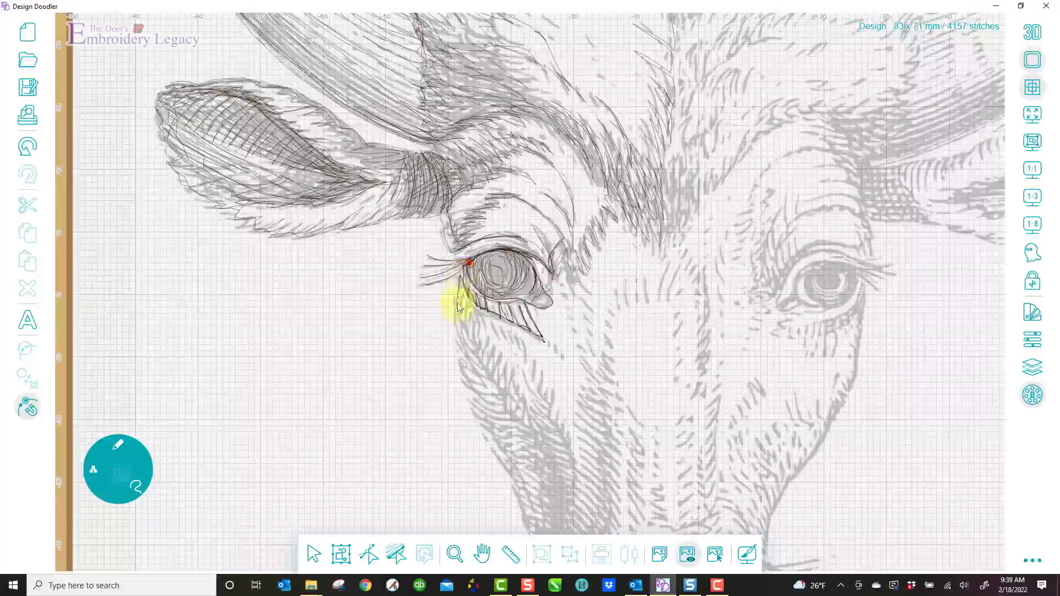
mouse_move(469, 330)
left_mouse_down()
mouse_move(497, 341)
mouse_move(491, 326)
mouse_move(526, 350)
mouse_move(552, 411)
left_mouse_up()
mouse_move(572, 454)
left_mouse_down()
mouse_move(538, 425)
mouse_move(559, 438)
mouse_move(538, 424)
mouse_move(522, 366)
mouse_move(566, 439)
mouse_move(535, 426)
mouse_move(472, 336)
mouse_move(526, 445)
mouse_move(470, 323)
mouse_move(479, 360)
mouse_move(483, 332)
mouse_move(487, 373)
mouse_move(491, 349)
mouse_move(489, 380)
mouse_move(495, 360)
mouse_move(499, 393)
mouse_move(507, 366)
mouse_move(504, 407)
mouse_move(513, 381)
mouse_move(511, 418)
mouse_move(517, 411)
mouse_move(527, 440)
mouse_move(490, 425)
mouse_move(519, 432)
mouse_move(477, 405)
mouse_move(510, 414)
mouse_move(467, 382)
mouse_move(495, 396)
mouse_move(461, 369)
mouse_move(497, 384)
mouse_move(465, 357)
mouse_move(482, 363)
mouse_move(456, 328)
mouse_move(514, 424)
mouse_move(476, 350)
mouse_move(515, 438)
mouse_move(493, 392)
mouse_move(499, 445)
mouse_move(487, 423)
mouse_move(515, 474)
mouse_move(457, 303)
mouse_move(469, 298)
mouse_move(586, 369)
mouse_move(575, 266)
mouse_move(559, 265)
mouse_move(564, 277)
mouse_move(525, 249)
mouse_move(489, 246)
mouse_move(536, 255)
mouse_move(466, 244)
mouse_move(457, 254)
mouse_move(474, 305)
left_mouse_up()
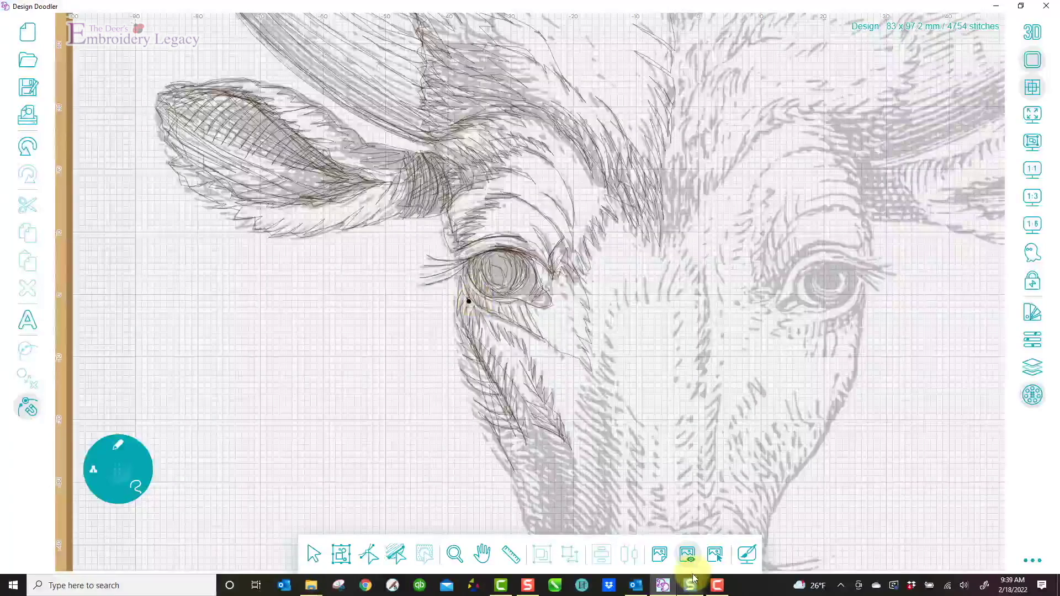
left_click(687, 558)
left_click(687, 559)
left_click(476, 304)
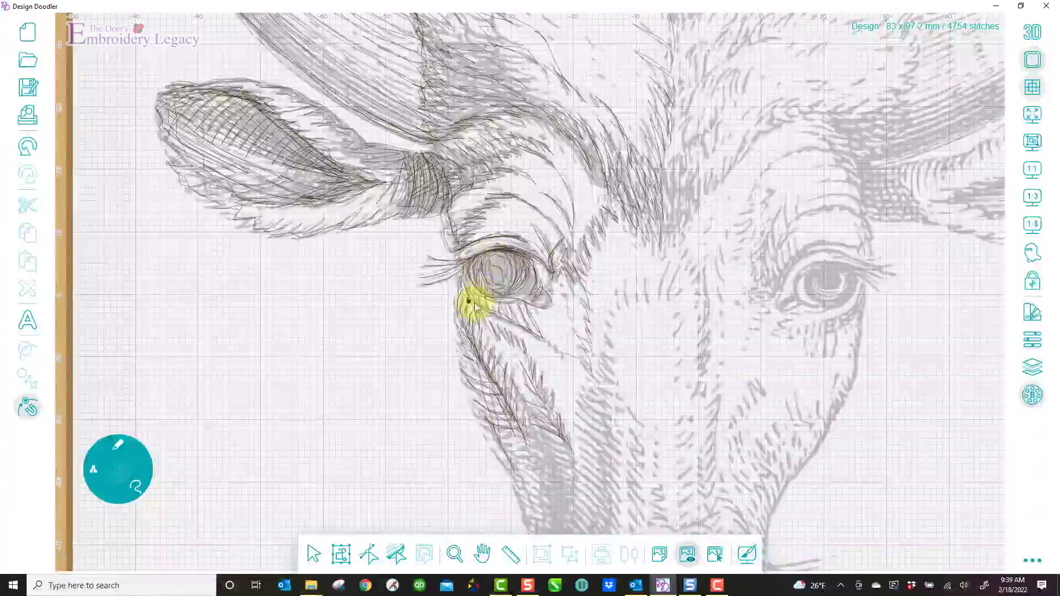
Step: Trace the fur beside the bridge of the nose and down the lower left cheek to the muzzle, and check it with the artwork hidden
mouse_move(469, 291)
left_mouse_down()
mouse_move(593, 380)
mouse_move(585, 376)
mouse_move(611, 405)
mouse_move(586, 391)
mouse_move(617, 419)
mouse_move(589, 400)
mouse_move(617, 443)
mouse_move(580, 421)
mouse_move(618, 464)
mouse_move(584, 435)
mouse_move(618, 476)
mouse_move(584, 450)
mouse_move(614, 495)
mouse_move(581, 448)
mouse_move(613, 480)
mouse_move(586, 431)
mouse_move(605, 449)
mouse_move(593, 385)
mouse_move(606, 381)
mouse_move(615, 284)
mouse_move(619, 313)
mouse_move(624, 279)
mouse_move(630, 310)
mouse_move(636, 271)
mouse_move(649, 307)
mouse_move(651, 267)
mouse_move(654, 305)
mouse_move(657, 268)
mouse_move(654, 307)
mouse_move(639, 295)
mouse_move(615, 312)
mouse_move(600, 391)
mouse_move(613, 473)
mouse_move(590, 475)
mouse_move(540, 425)
mouse_move(564, 456)
mouse_move(541, 458)
mouse_move(567, 473)
left_mouse_up()
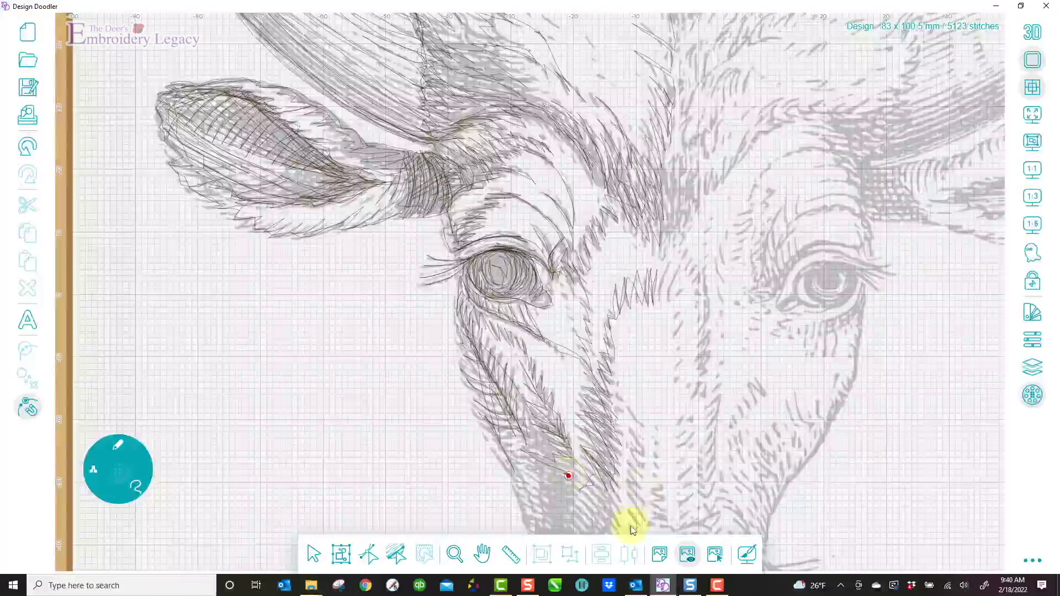
left_click(482, 554)
left_click_drag(650, 413, 560, 251)
mouse_move(122, 445)
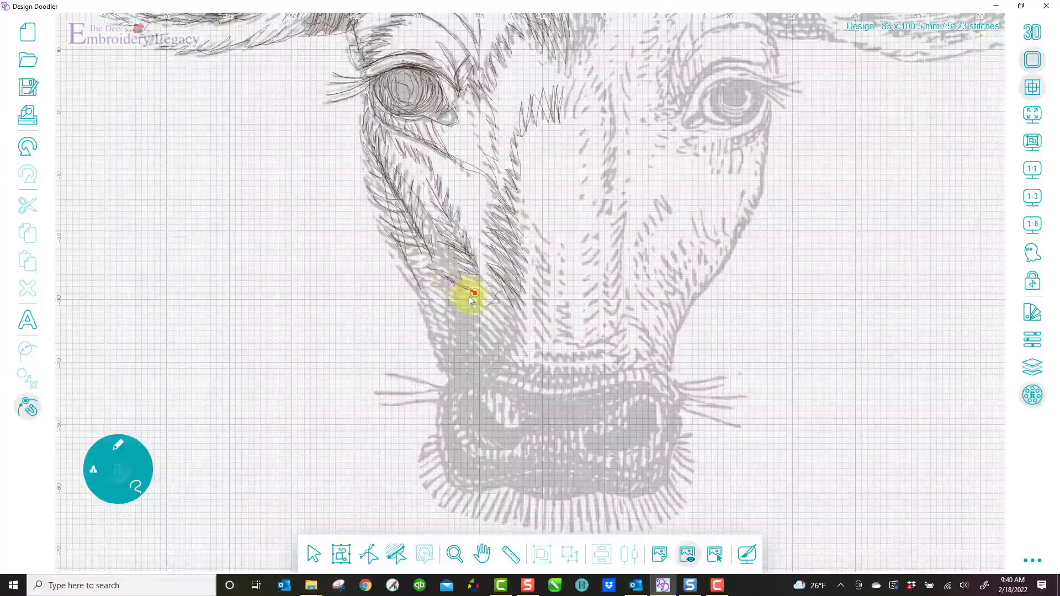
mouse_move(481, 324)
left_mouse_down()
mouse_move(445, 312)
mouse_move(471, 325)
mouse_move(453, 359)
mouse_move(439, 361)
mouse_move(420, 282)
mouse_move(443, 341)
mouse_move(433, 308)
mouse_move(385, 244)
mouse_move(414, 279)
left_mouse_up()
mouse_move(379, 222)
left_mouse_down()
mouse_move(483, 314)
mouse_move(450, 297)
mouse_move(481, 333)
mouse_move(452, 318)
mouse_move(461, 347)
left_mouse_up()
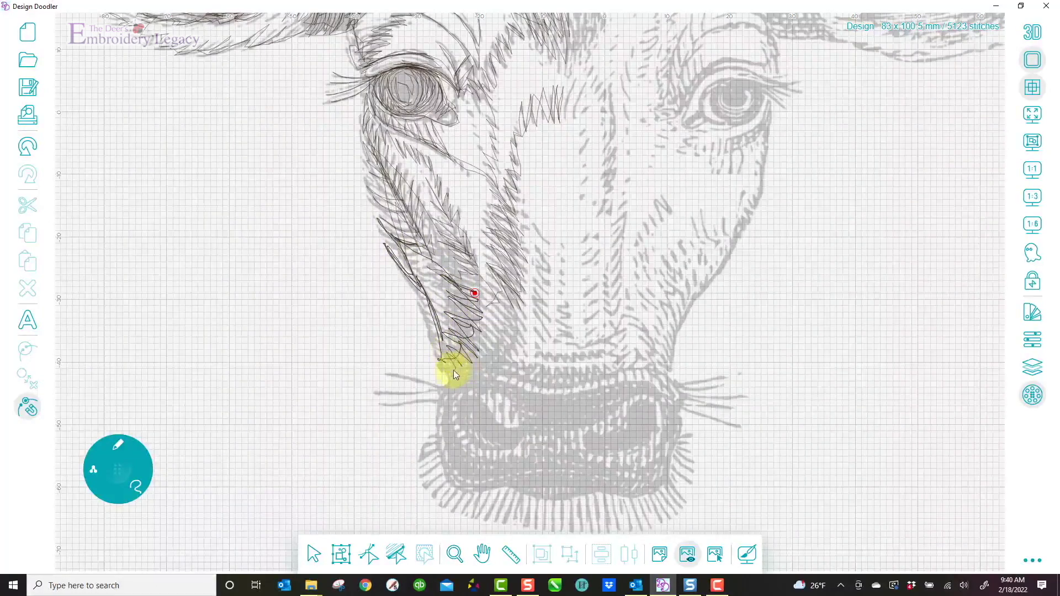
mouse_move(426, 307)
left_mouse_down()
mouse_move(456, 373)
mouse_move(471, 365)
mouse_move(457, 311)
mouse_move(482, 352)
mouse_move(479, 334)
mouse_move(499, 356)
mouse_move(493, 331)
mouse_move(507, 349)
left_mouse_up()
mouse_move(491, 296)
left_mouse_down()
mouse_move(519, 327)
mouse_move(506, 298)
mouse_move(528, 316)
mouse_move(521, 310)
mouse_move(524, 340)
mouse_move(490, 305)
mouse_move(514, 343)
mouse_move(446, 368)
mouse_move(437, 344)
mouse_move(487, 372)
mouse_move(469, 331)
mouse_move(477, 344)
mouse_move(431, 294)
mouse_move(461, 323)
mouse_move(456, 331)
mouse_move(438, 295)
mouse_move(455, 300)
mouse_move(430, 272)
mouse_move(455, 273)
mouse_move(417, 239)
mouse_move(453, 291)
mouse_move(409, 271)
mouse_move(452, 355)
left_mouse_up()
left_click(688, 555)
left_click(690, 558)
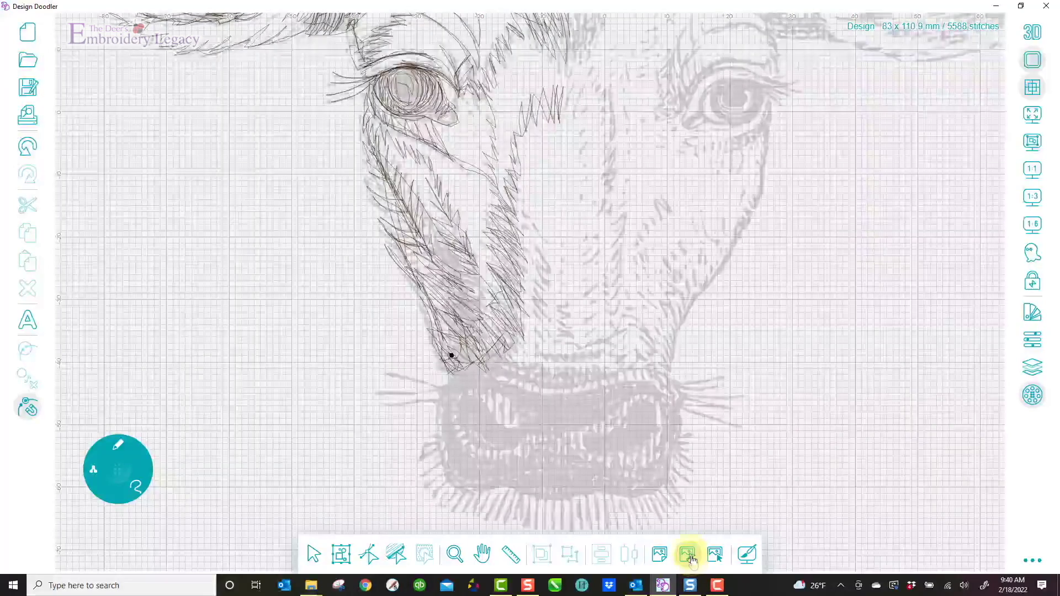
Step: Trace the muzzle's upper edge and the short hair strokes rising from it along the left half of the lower nose bridge
mouse_move(454, 364)
left_mouse_down()
mouse_move(448, 373)
mouse_move(504, 367)
mouse_move(573, 383)
left_mouse_up()
mouse_move(647, 377)
left_mouse_down()
mouse_move(561, 380)
mouse_move(471, 364)
mouse_move(544, 352)
mouse_move(562, 362)
mouse_move(629, 357)
mouse_move(572, 363)
mouse_move(540, 348)
mouse_move(531, 302)
mouse_move(546, 319)
mouse_move(540, 236)
mouse_move(558, 334)
left_mouse_up()
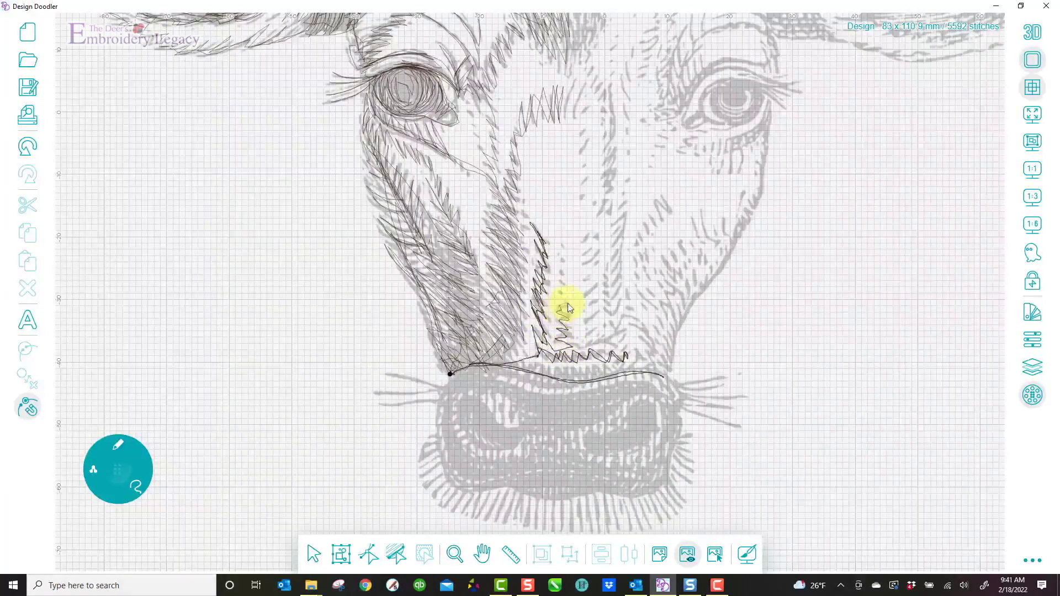
mouse_move(559, 246)
left_mouse_down()
mouse_move(564, 335)
mouse_move(546, 355)
mouse_move(499, 365)
mouse_move(590, 385)
mouse_move(670, 373)
left_mouse_up()
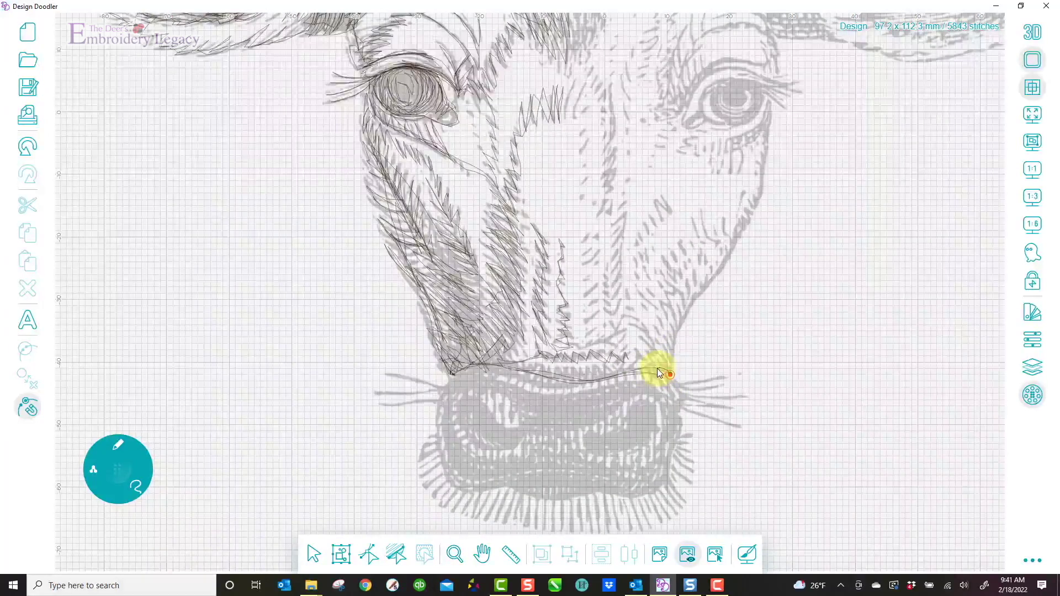
Step: Trace the muzzle's outer outline with repeated passes and draw the inner contour around the nose pad
left_click_drag(452, 367, 441, 396)
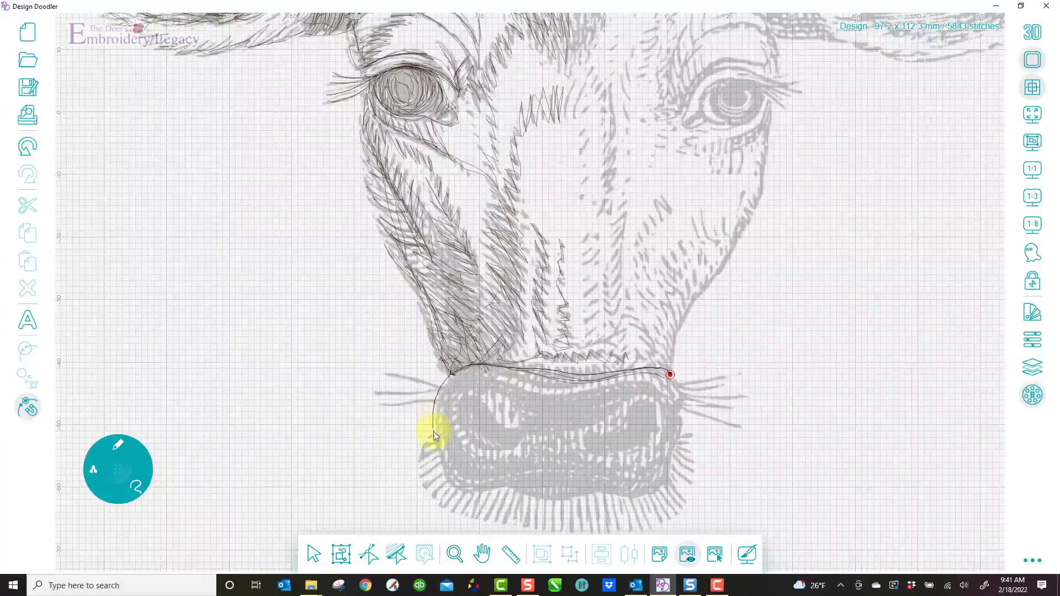
mouse_move(452, 489)
left_mouse_down()
mouse_move(475, 498)
mouse_move(504, 489)
left_mouse_up()
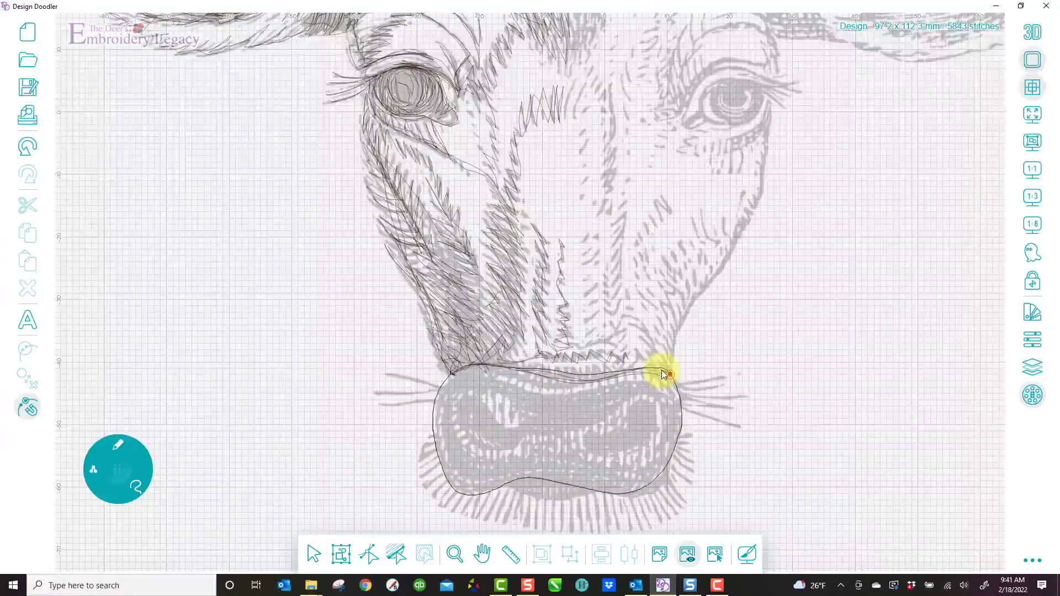
left_click_drag(650, 489, 602, 494)
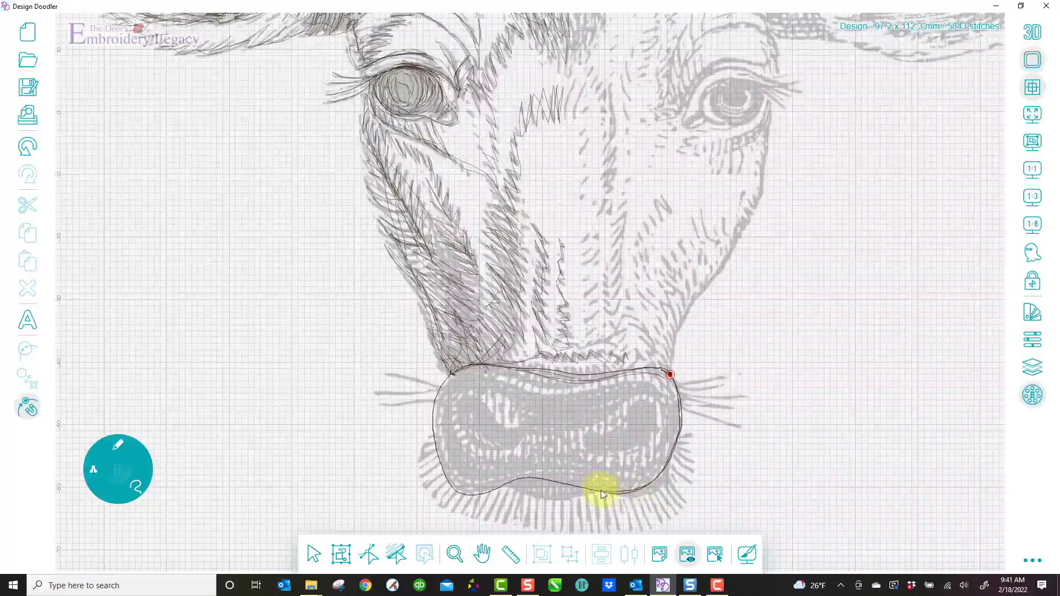
mouse_move(466, 490)
left_mouse_down()
mouse_move(435, 447)
mouse_move(433, 410)
mouse_move(449, 374)
mouse_move(653, 374)
left_mouse_up()
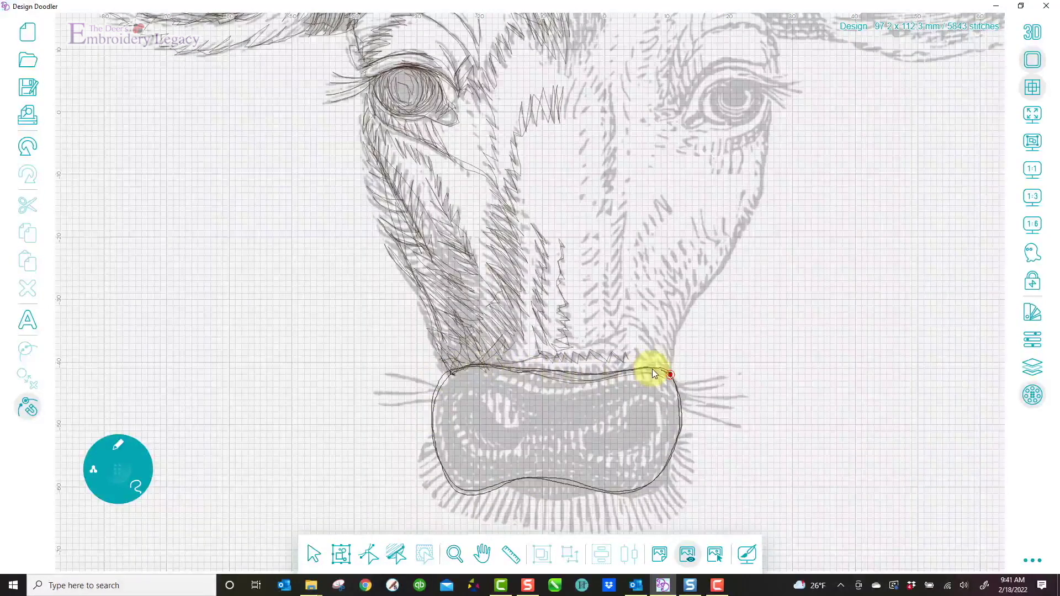
mouse_move(448, 387)
left_mouse_down()
mouse_move(489, 377)
mouse_move(526, 397)
left_mouse_up()
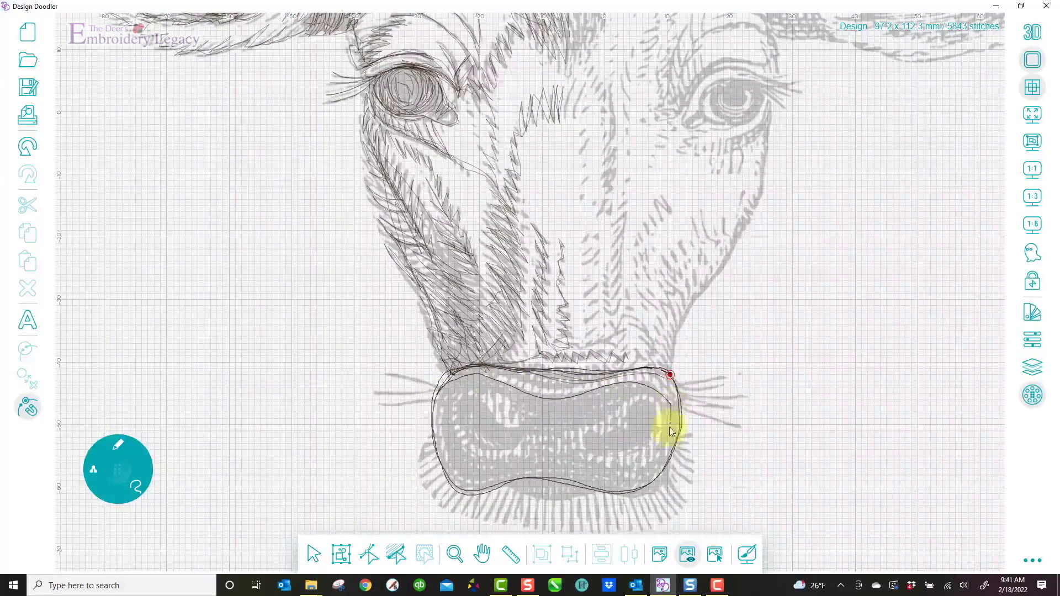
left_click_drag(507, 467, 476, 490)
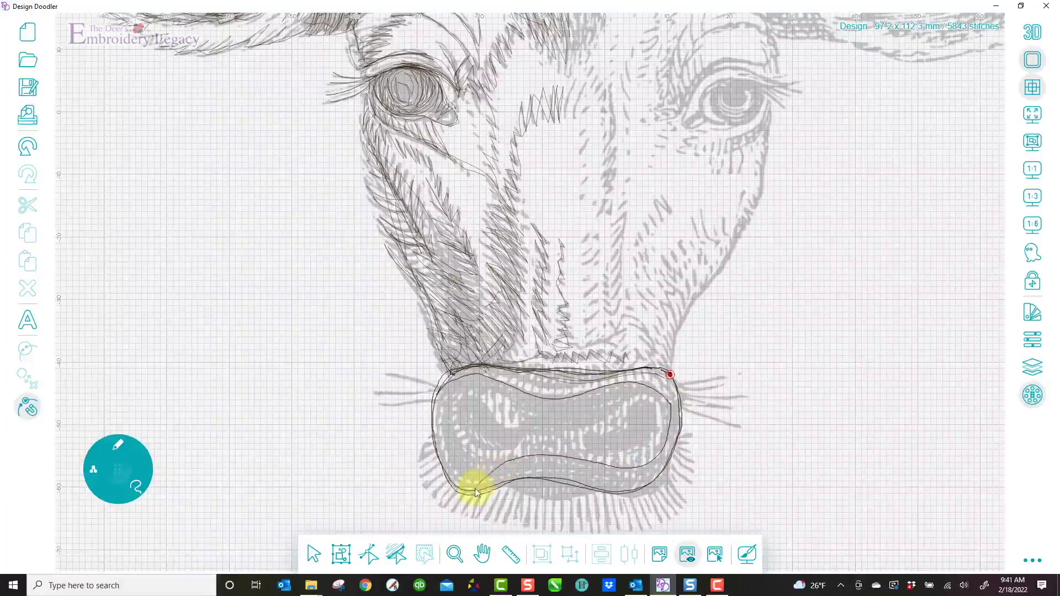
Step: Outline and hatch the mouth area at the muzzle's lower centre, check it with the artwork hidden, and trace back along its upper edge
left_click_drag(590, 490, 510, 488)
left_click_drag(539, 487, 547, 500)
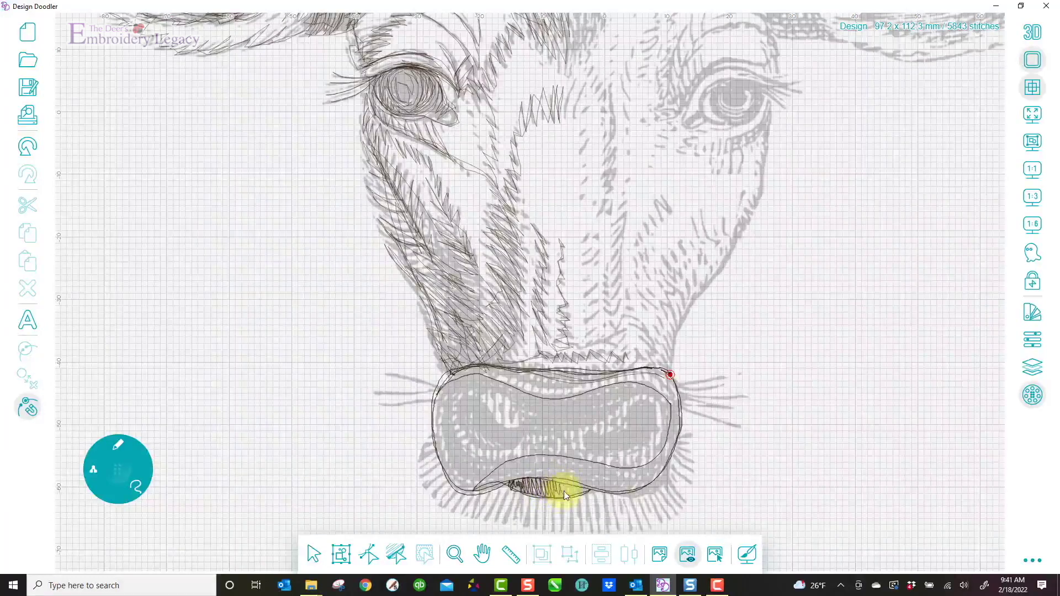
mouse_move(590, 487)
left_mouse_down()
mouse_move(510, 487)
mouse_move(589, 482)
left_mouse_up()
left_click(687, 554)
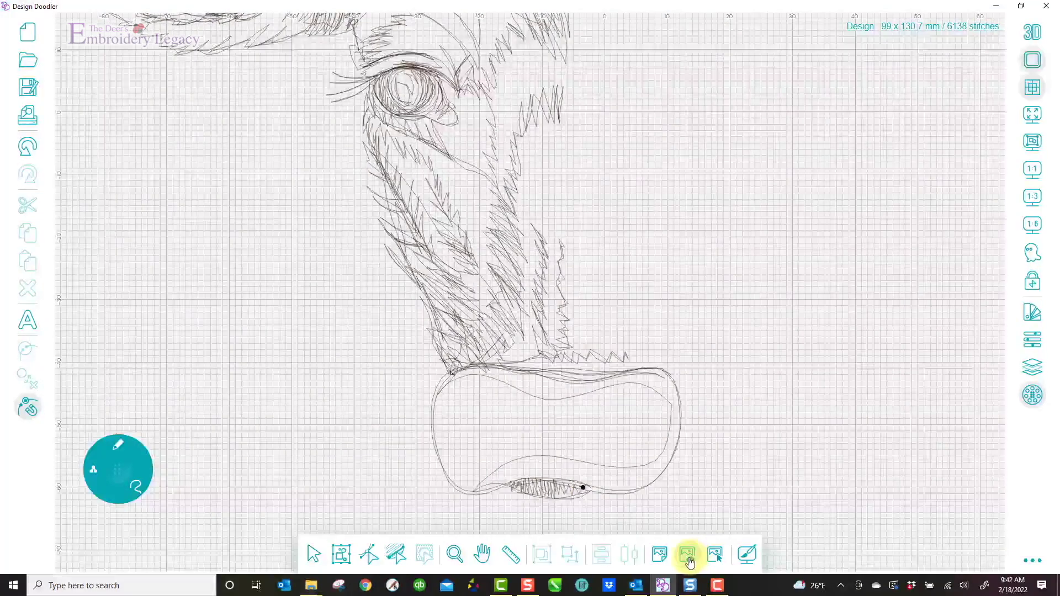
left_click(687, 553)
left_click_drag(585, 488, 539, 480)
Step: Reselect the pencil brush and trace the whiskers on the left side of the muzzle from the last anchor
left_click(482, 554)
left_click_drag(582, 423, 541, 348)
left_click(122, 447)
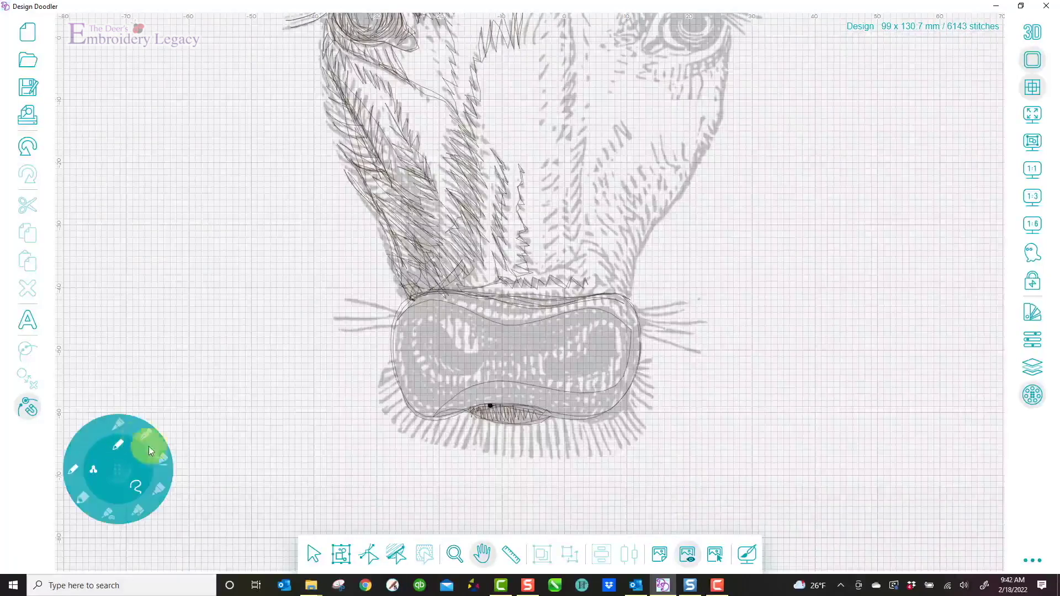
left_click(121, 424)
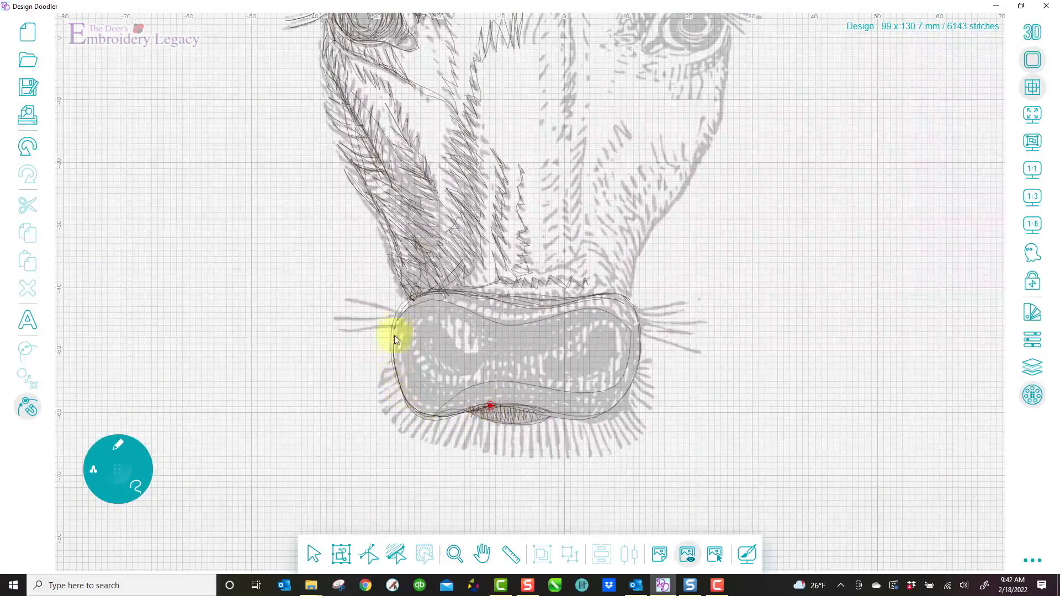
left_click(337, 294)
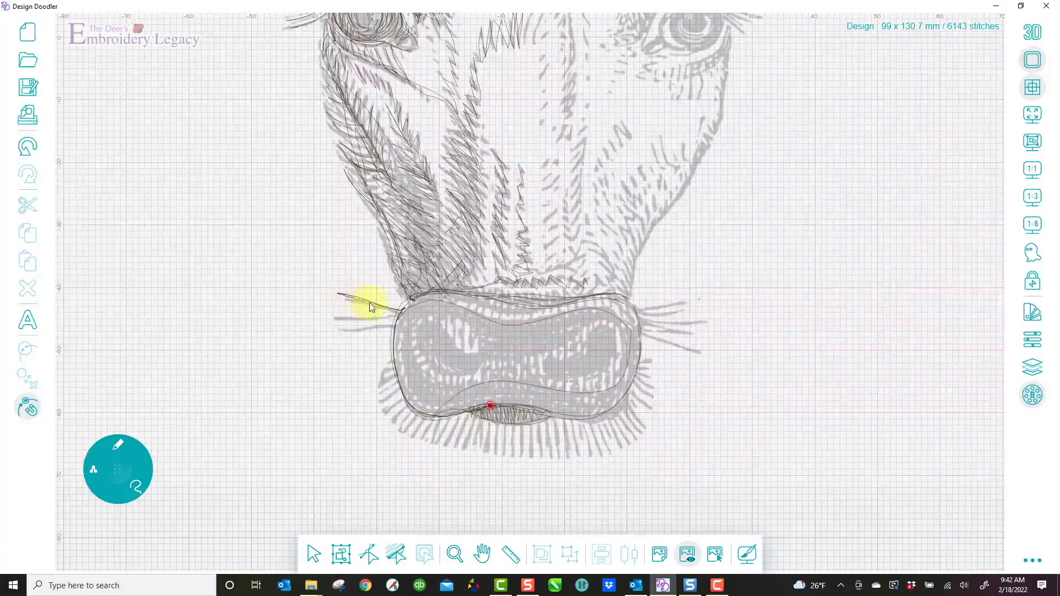
left_click(408, 319)
left_click(333, 316)
left_click(407, 319)
left_click(341, 328)
left_click(405, 321)
left_click(390, 356)
Step: Trace zigzag hair strokes across the band above the nose pad, from its right end to the muzzle's upper left corner
left_click(413, 303)
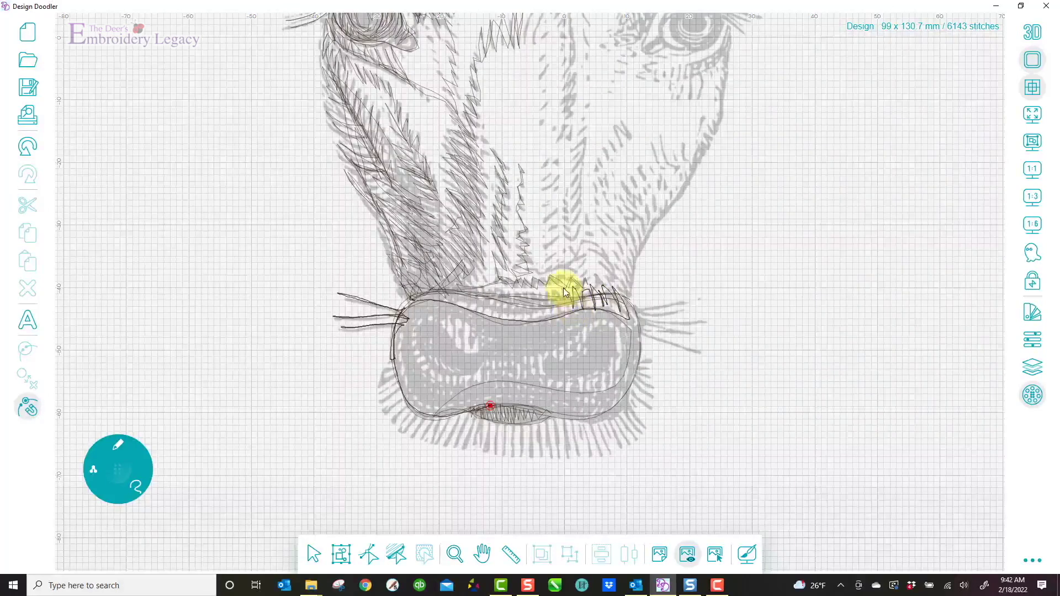
mouse_move(564, 303)
left_mouse_down()
mouse_move(547, 289)
mouse_move(545, 313)
mouse_move(539, 288)
mouse_move(540, 320)
left_mouse_up()
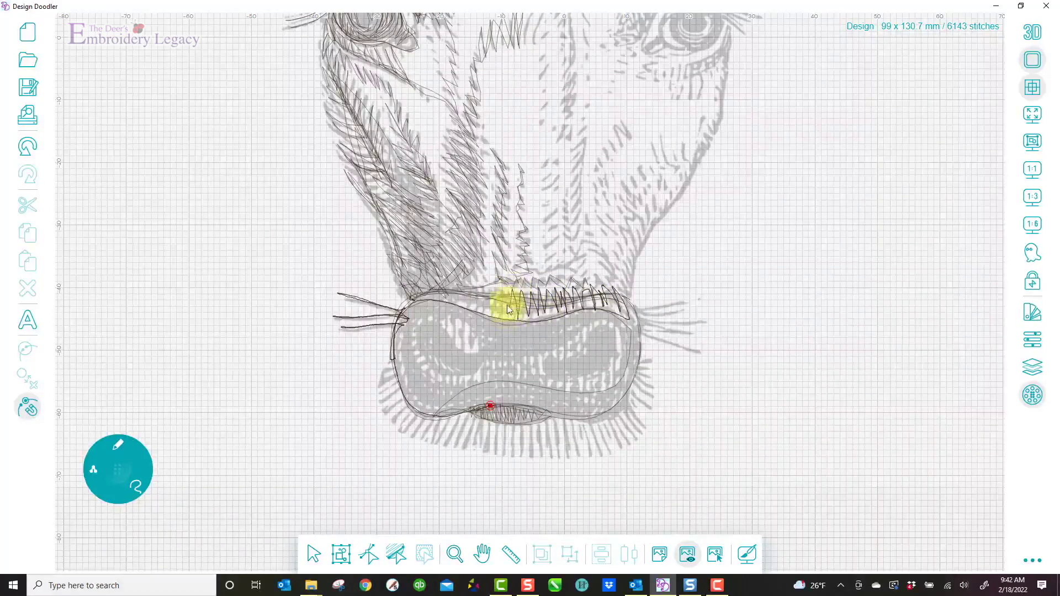
mouse_move(502, 315)
left_mouse_down()
mouse_move(486, 291)
mouse_move(467, 294)
left_mouse_up()
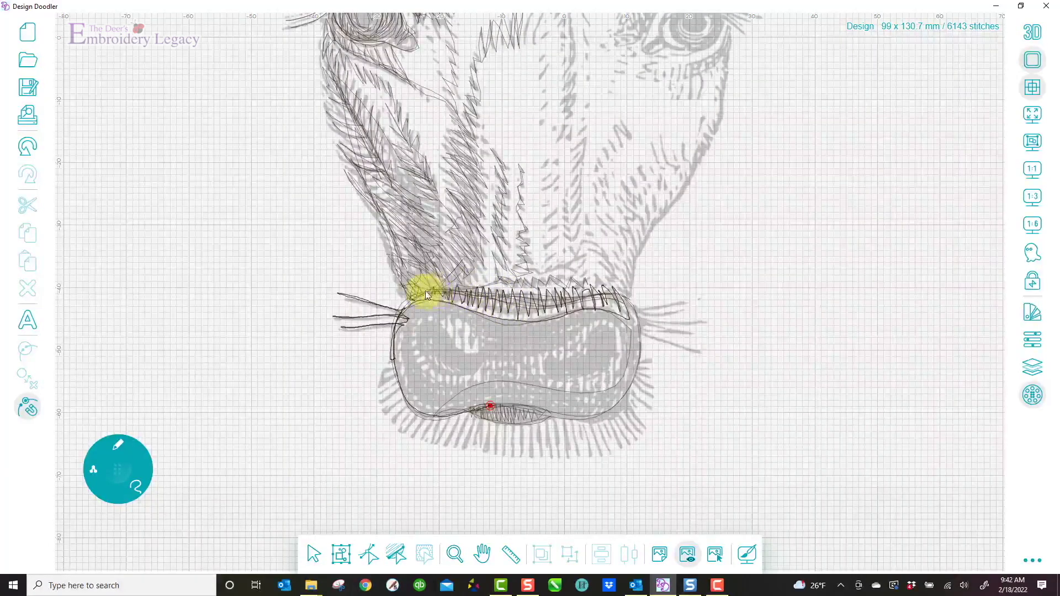
left_click_drag(425, 287, 410, 300)
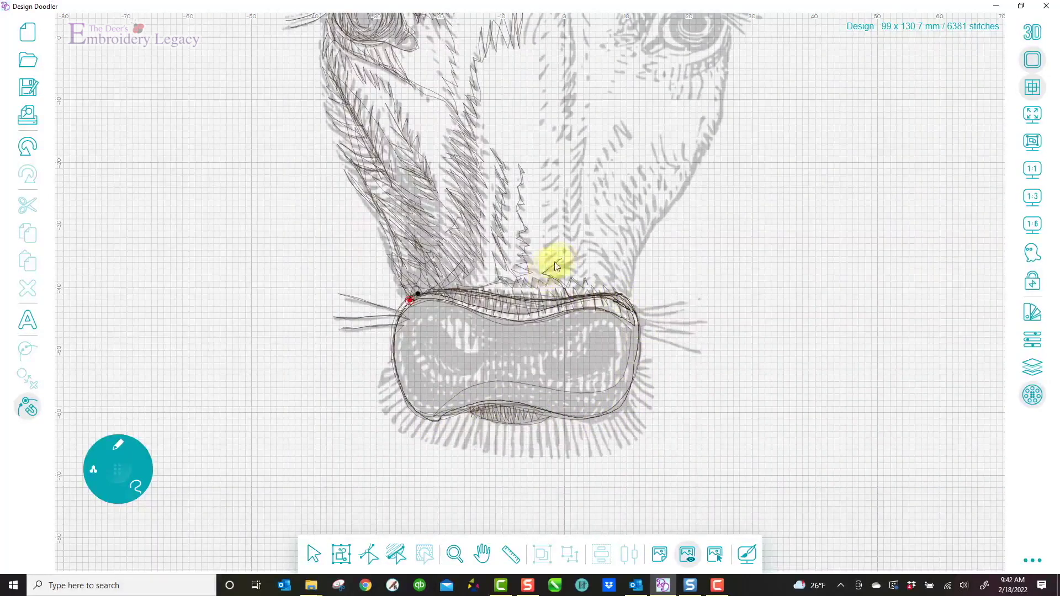
mouse_move(548, 260)
left_mouse_down()
mouse_move(556, 230)
mouse_move(543, 238)
mouse_move(558, 206)
mouse_move(542, 204)
mouse_move(562, 184)
mouse_move(546, 189)
mouse_move(560, 175)
mouse_move(542, 183)
mouse_move(571, 142)
mouse_move(541, 94)
left_mouse_up()
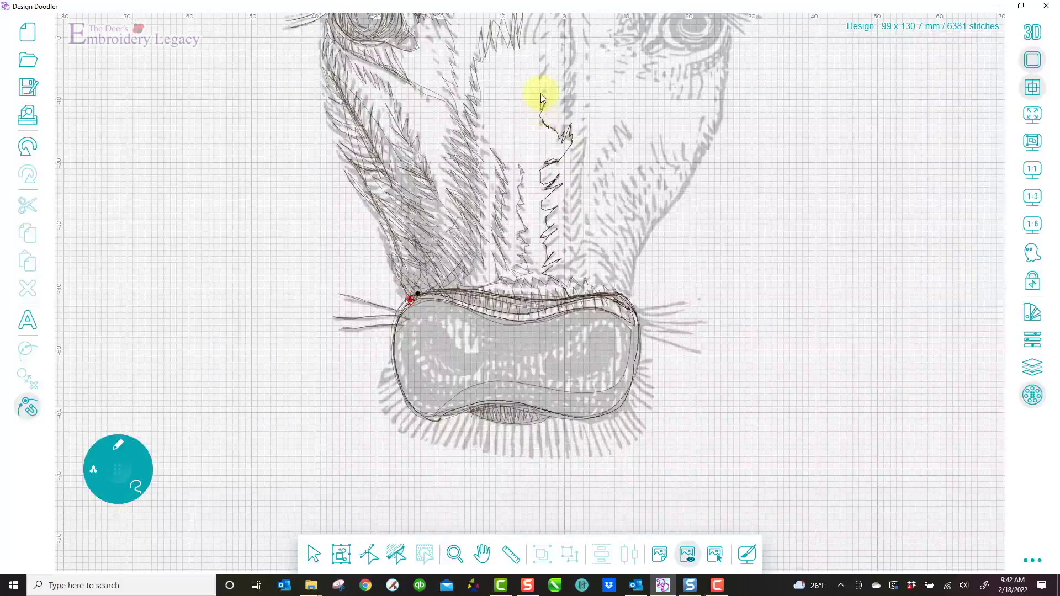
left_click_drag(567, 34, 567, 68)
mouse_move(570, 114)
left_mouse_down()
mouse_move(570, 139)
mouse_move(584, 132)
mouse_move(574, 145)
mouse_move(586, 149)
mouse_move(582, 182)
left_mouse_up()
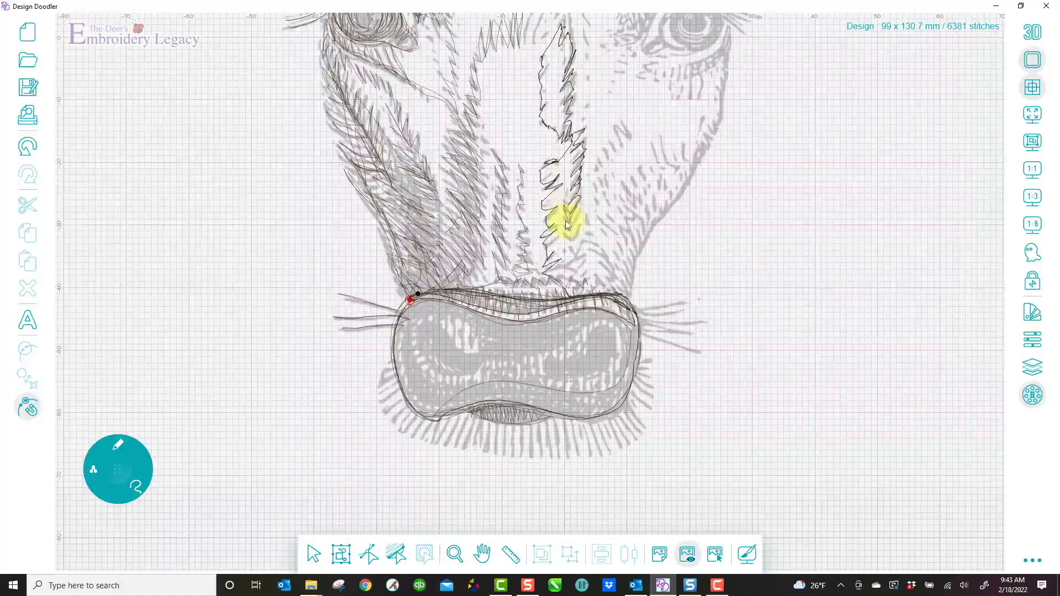
mouse_move(570, 248)
left_mouse_down()
mouse_move(580, 225)
mouse_move(563, 265)
mouse_move(572, 279)
mouse_move(591, 279)
left_mouse_up()
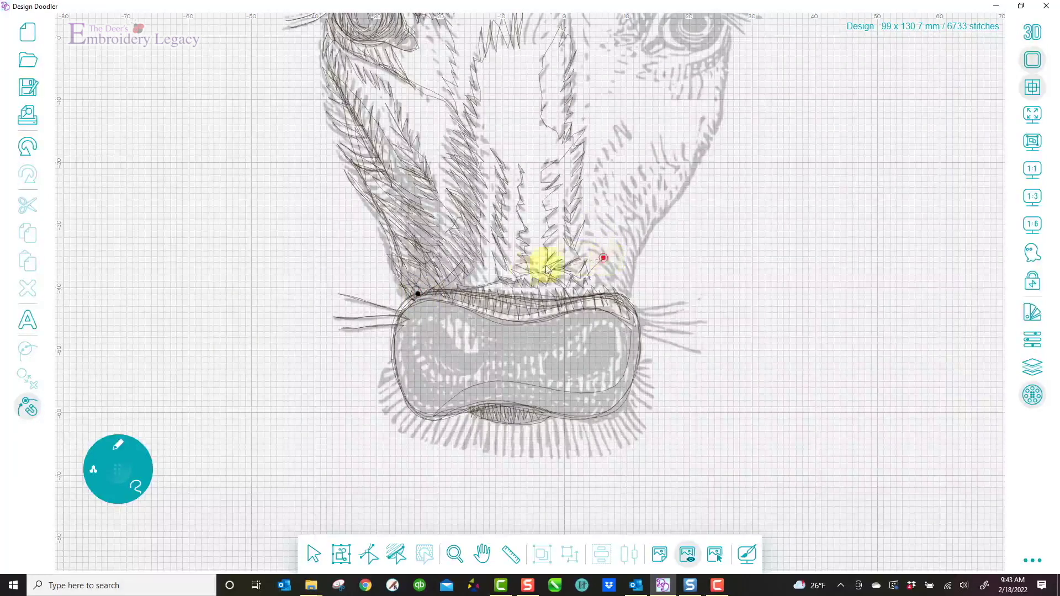
left_click(29, 148)
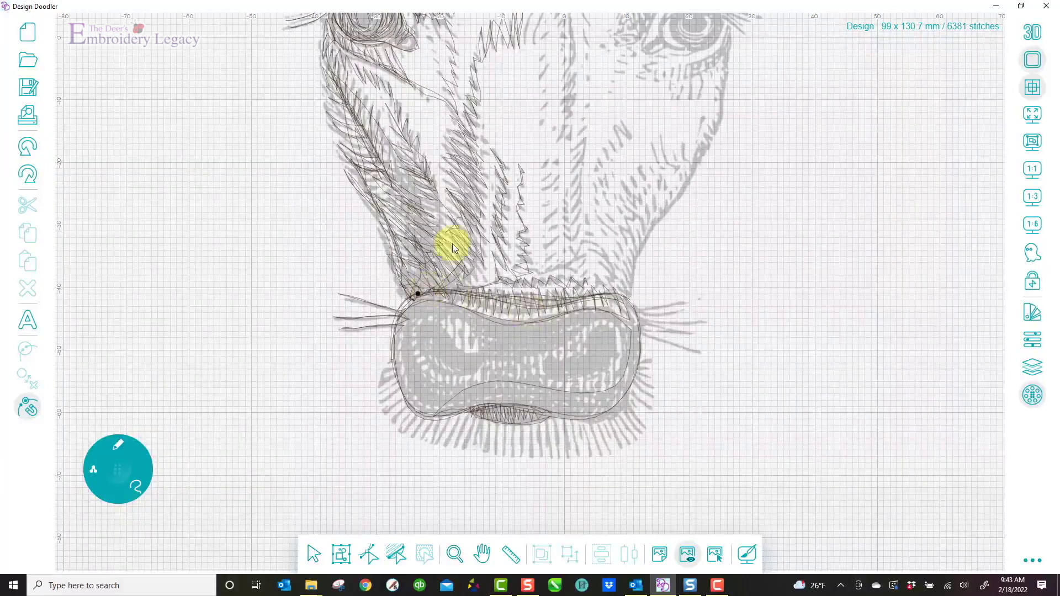
Step: Trace around the muzzle from its upper left corner and sketch the hair strokes on the right half of the lower nose bridge
mouse_move(419, 298)
left_mouse_down()
mouse_move(398, 340)
mouse_move(410, 397)
mouse_move(432, 416)
mouse_move(576, 420)
mouse_move(627, 392)
mouse_move(636, 347)
mouse_move(623, 304)
mouse_move(580, 280)
left_mouse_up()
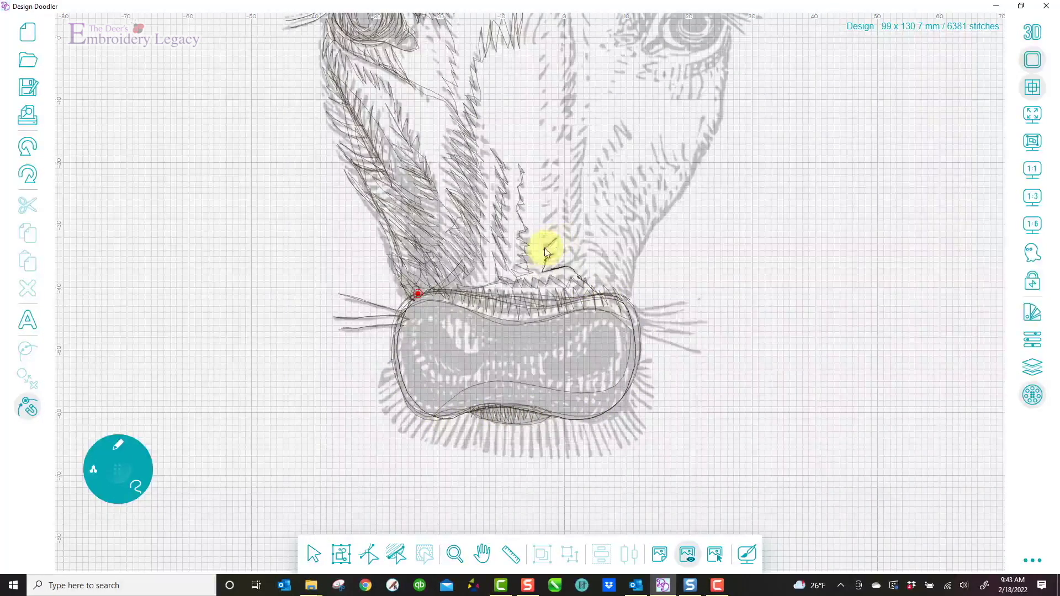
left_click_drag(554, 231, 548, 220)
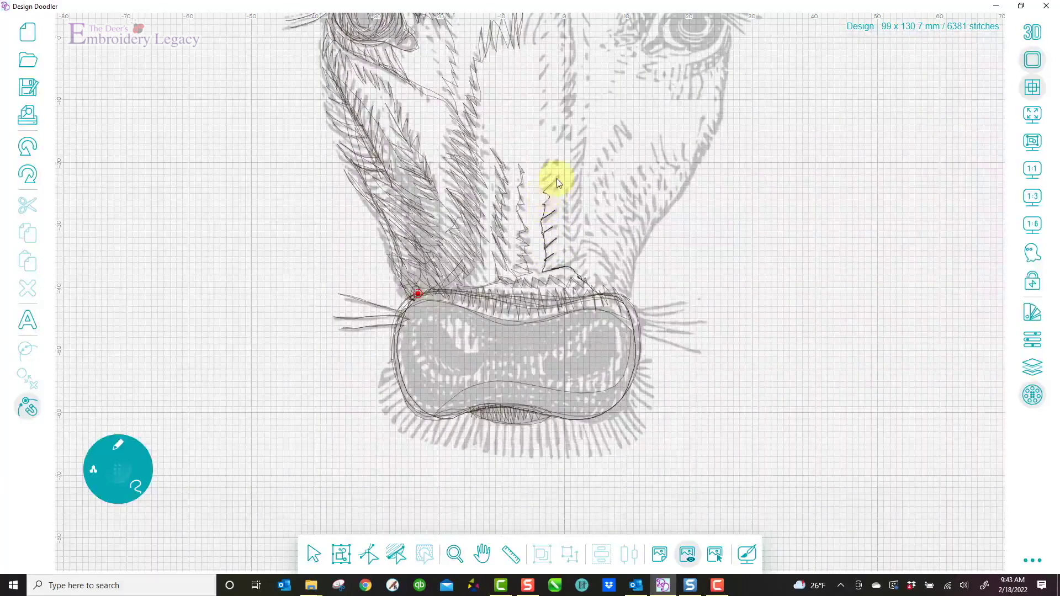
mouse_move(550, 157)
left_mouse_down()
mouse_move(554, 213)
mouse_move(542, 224)
mouse_move(547, 284)
left_mouse_up()
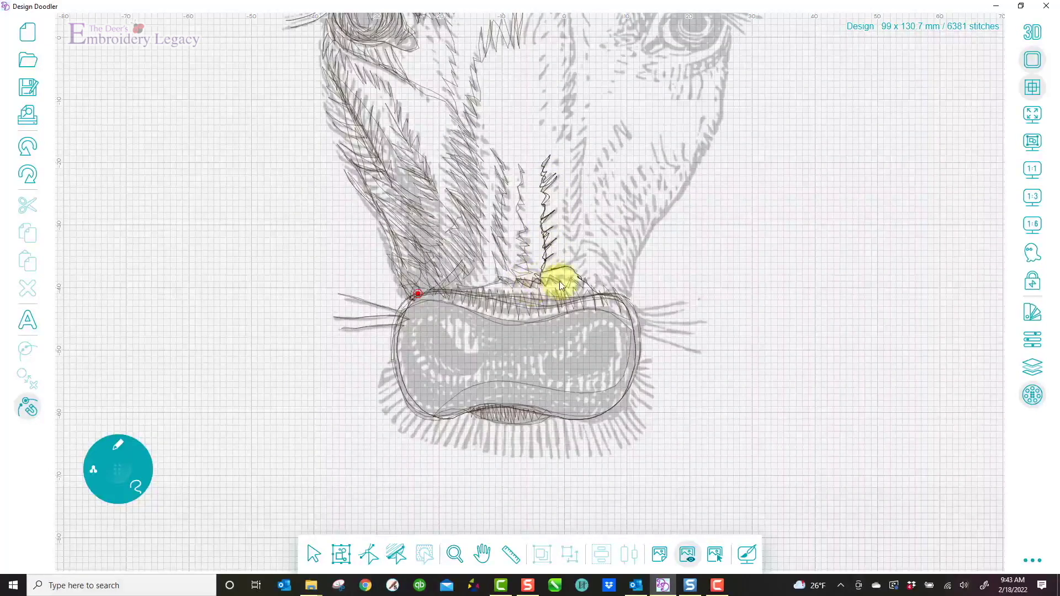
left_click_drag(582, 234, 572, 232)
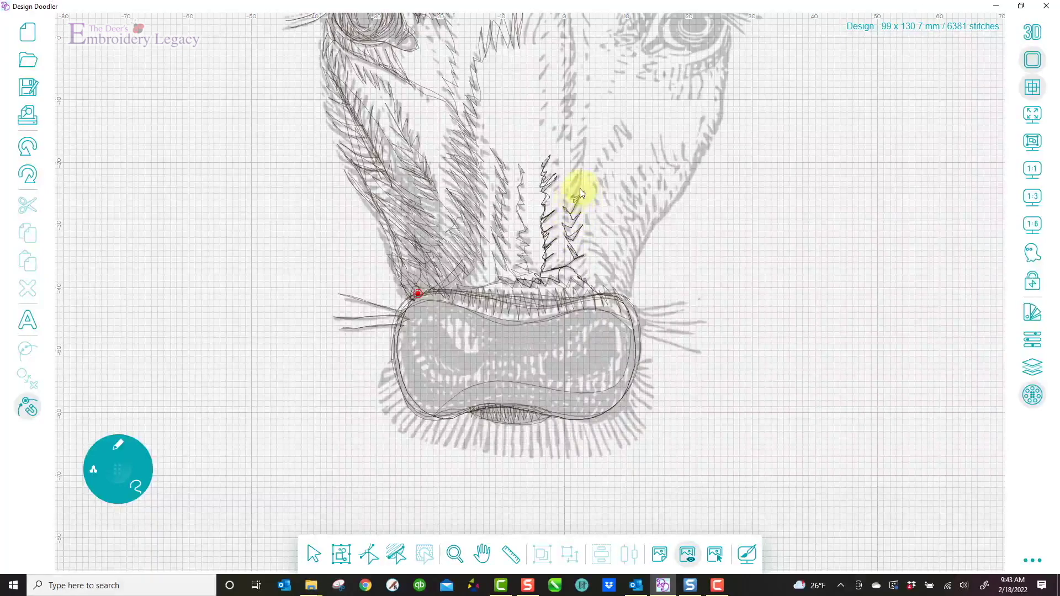
left_click_drag(581, 187, 583, 213)
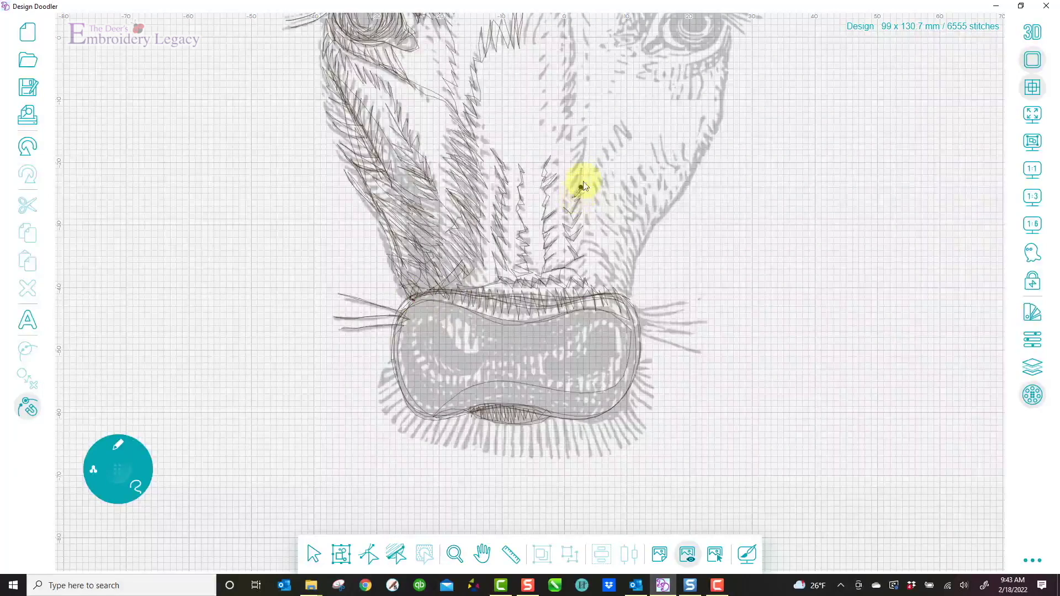
Step: Trace the hair strokes up the nose bridge's right side and back down, returning along the muzzle's upper edge to the nose pad's left end
mouse_move(576, 141)
left_mouse_down()
mouse_move(572, 37)
mouse_move(565, 66)
mouse_move(545, 78)
mouse_move(566, 68)
mouse_move(549, 89)
mouse_move(570, 73)
mouse_move(543, 109)
mouse_move(569, 87)
mouse_move(578, 135)
left_mouse_up()
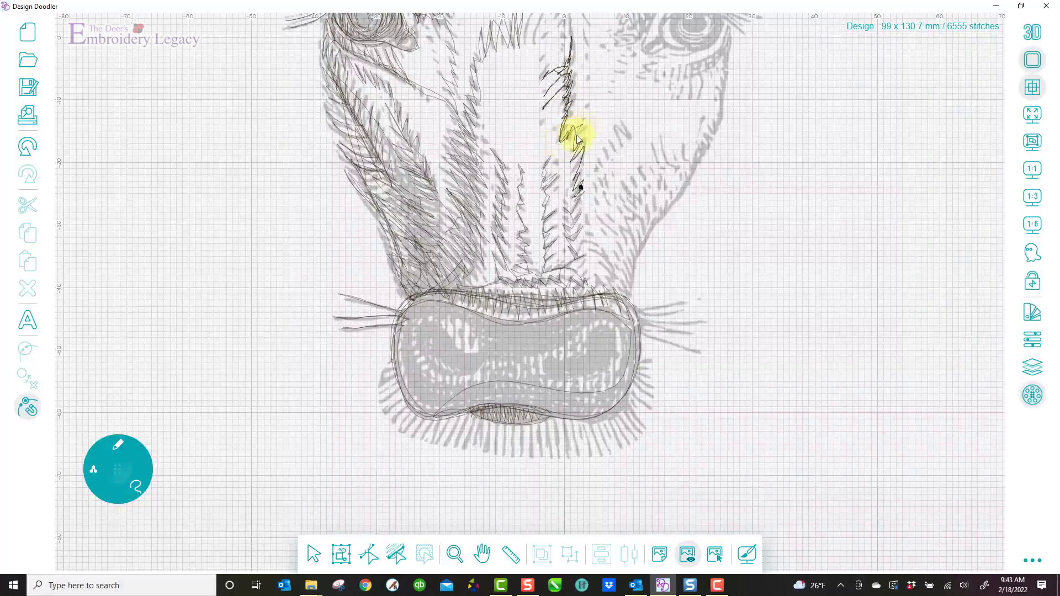
left_click_drag(575, 172, 576, 268)
mouse_move(620, 298)
left_mouse_down()
mouse_move(462, 295)
mouse_move(405, 306)
mouse_move(439, 294)
mouse_move(405, 308)
mouse_move(425, 297)
mouse_move(492, 315)
mouse_move(450, 299)
mouse_move(411, 308)
left_mouse_up()
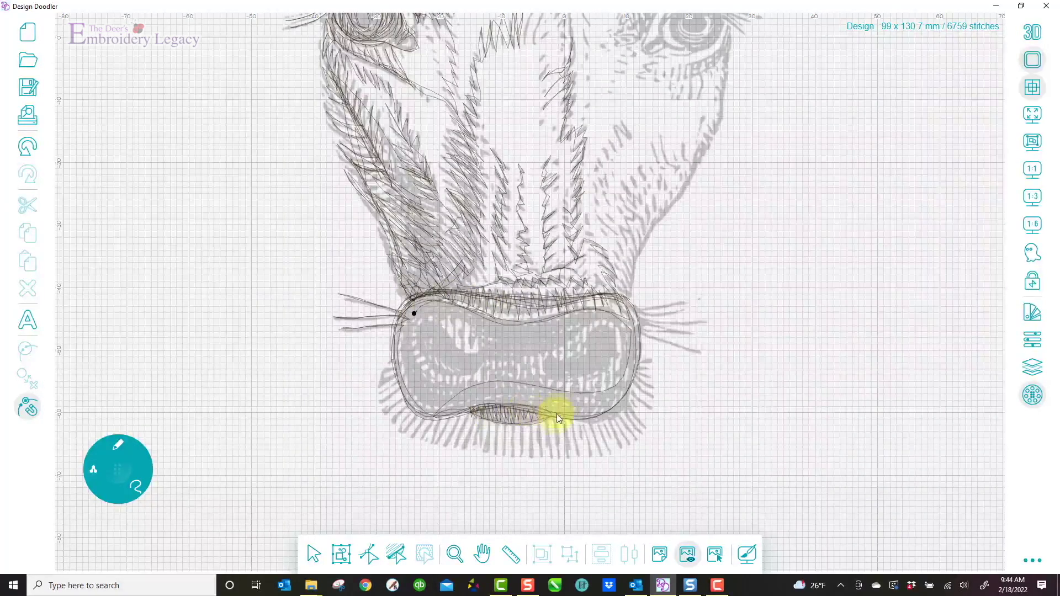
Step: Switch to the fill brush and draw a fill shape covering the nose pad's upper band and left nostril
left_click(121, 445)
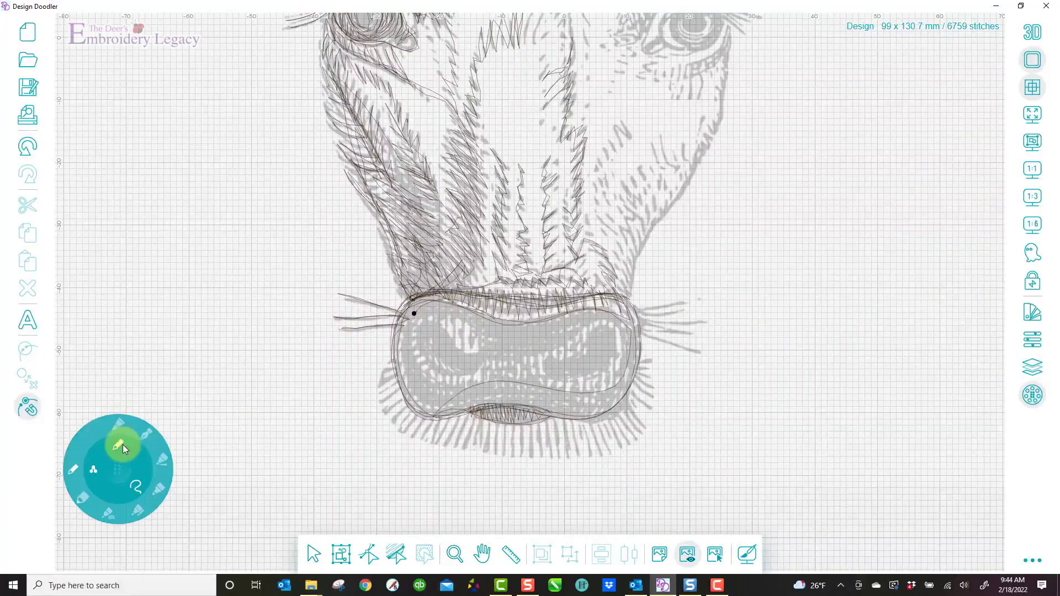
left_click(109, 512)
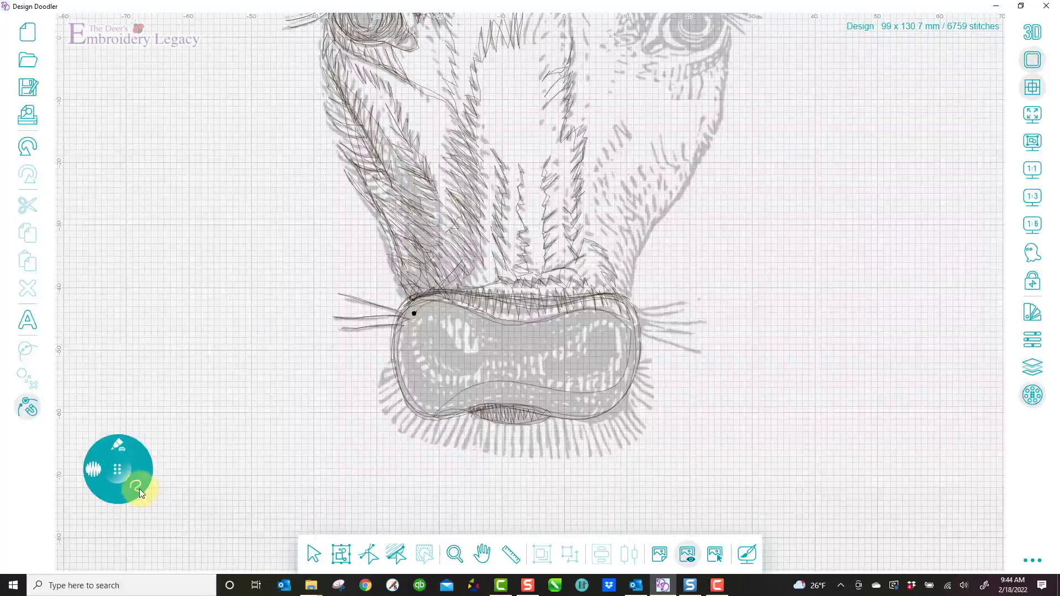
left_click(95, 470)
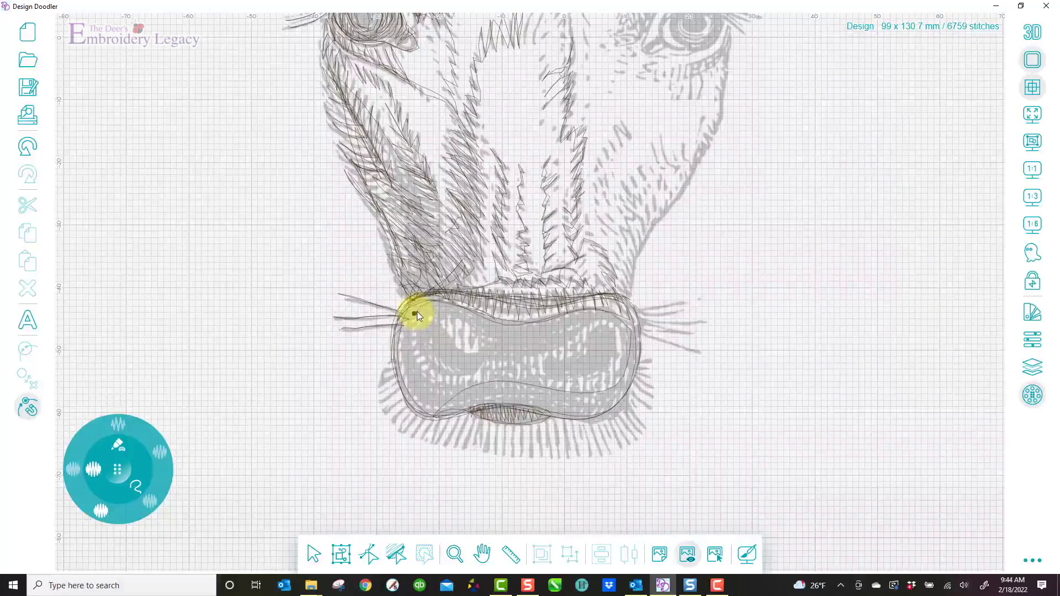
mouse_move(509, 330)
left_mouse_down()
mouse_move(583, 313)
mouse_move(624, 322)
mouse_move(500, 347)
left_mouse_up()
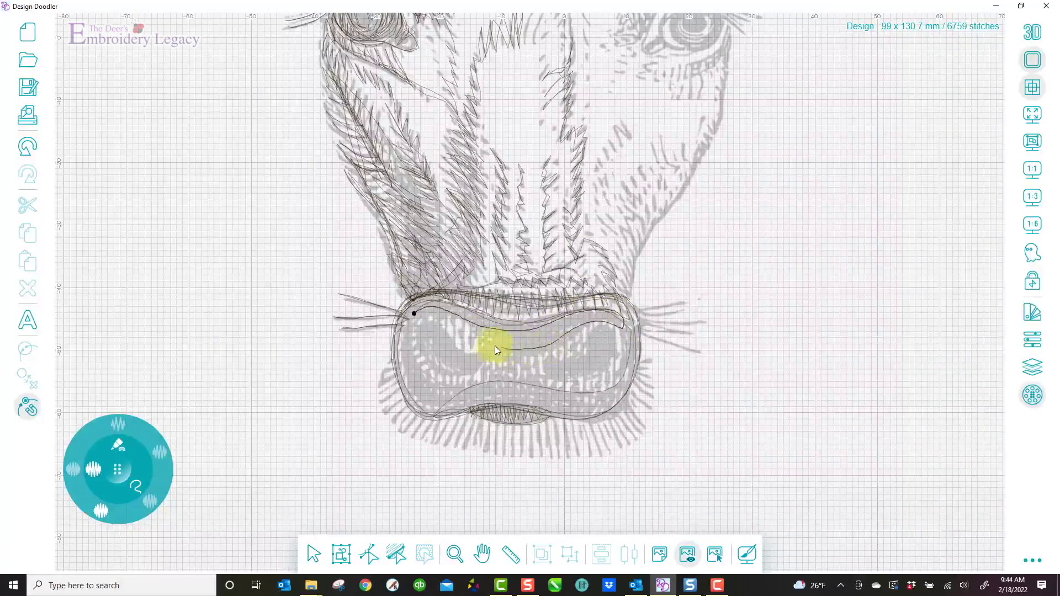
left_click_drag(414, 311, 417, 309)
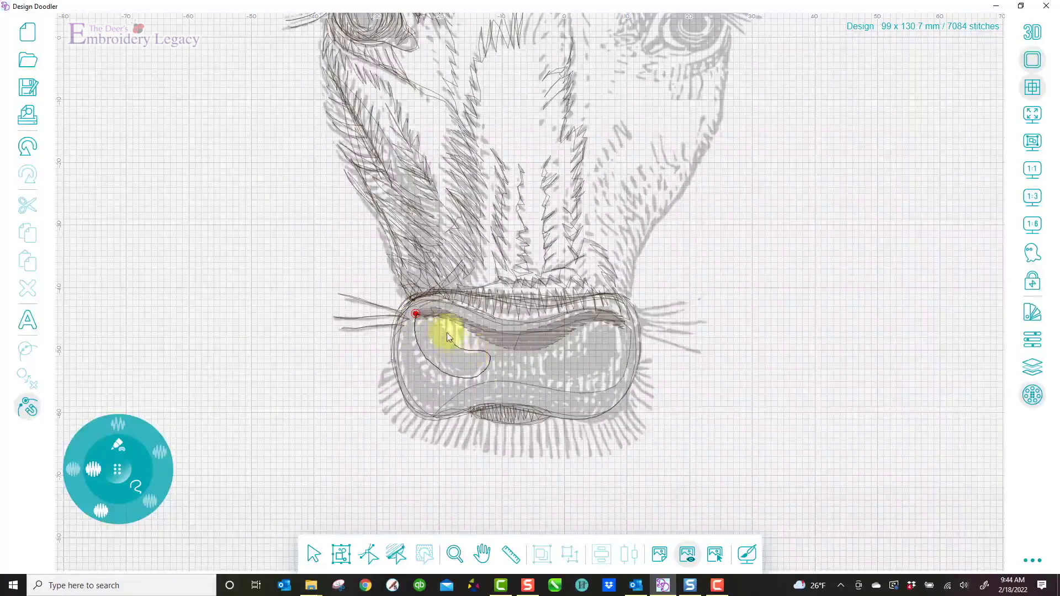
left_click_drag(419, 325, 416, 327)
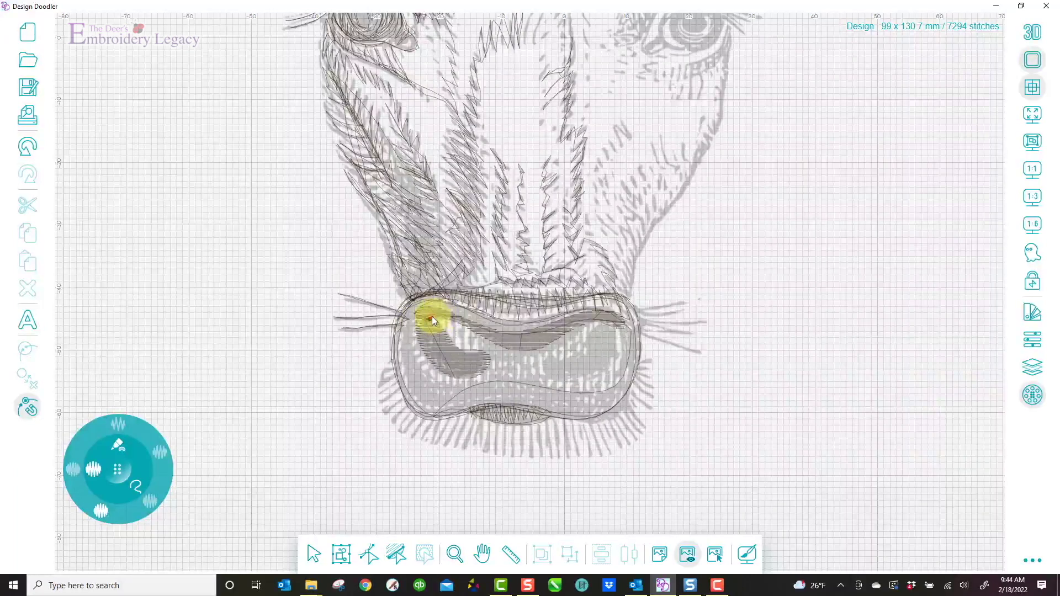
left_click(431, 319)
Step: Run a short pencil stitch to the nose pad's left edge, and draw a fill-brush shape along the pad's lower band up to its right side
left_click(138, 482)
left_click(120, 445)
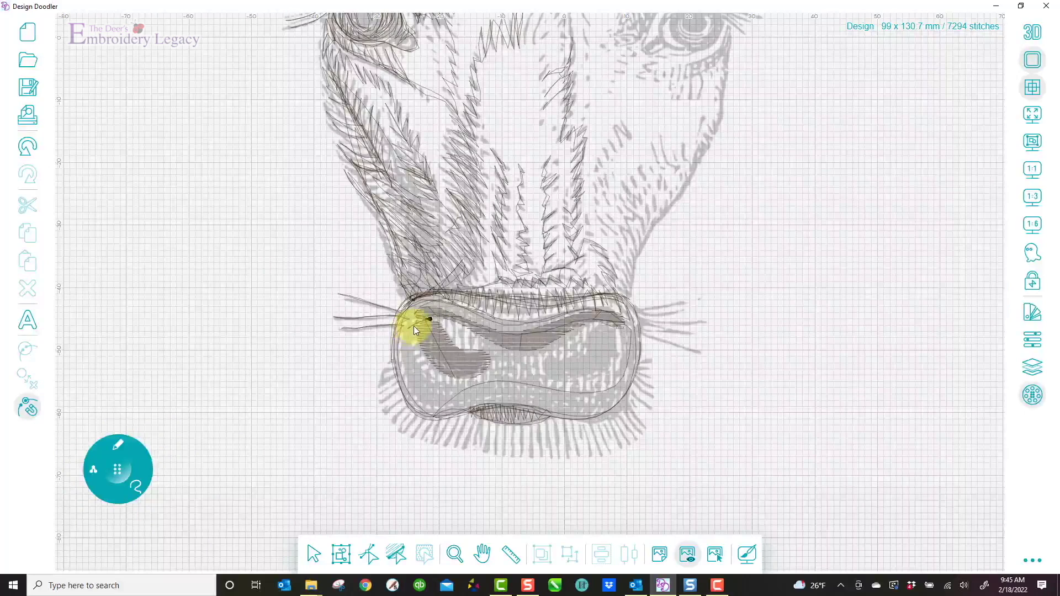
left_click(125, 447)
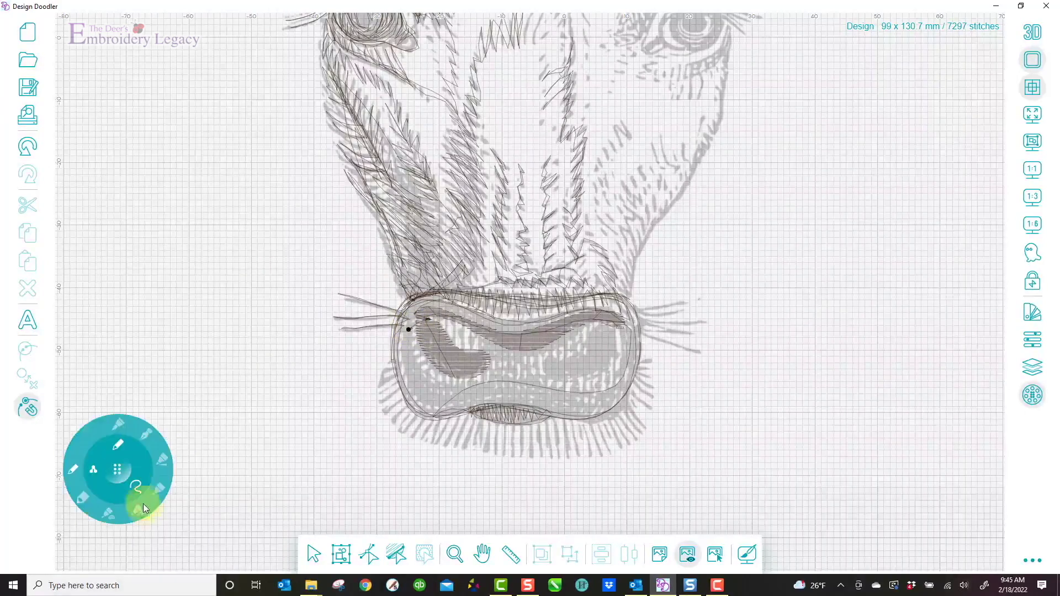
left_click(114, 512)
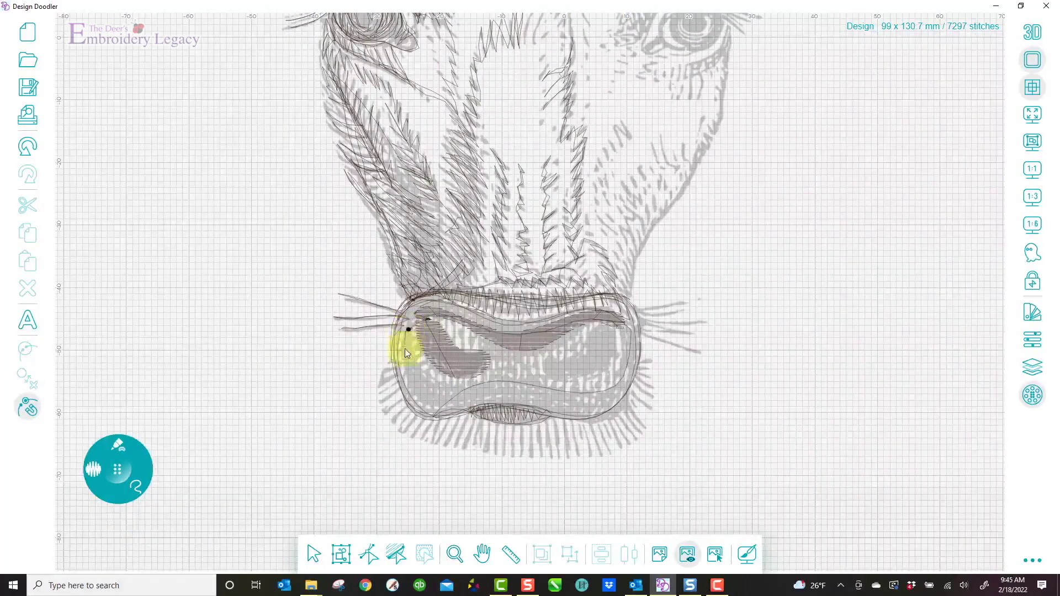
mouse_move(457, 408)
left_mouse_down()
mouse_move(494, 392)
mouse_move(570, 406)
mouse_move(608, 401)
mouse_move(629, 377)
mouse_move(635, 341)
left_mouse_up()
mouse_move(604, 376)
left_mouse_down()
mouse_move(581, 388)
mouse_move(510, 373)
mouse_move(456, 386)
mouse_move(429, 368)
mouse_move(406, 327)
left_mouse_up()
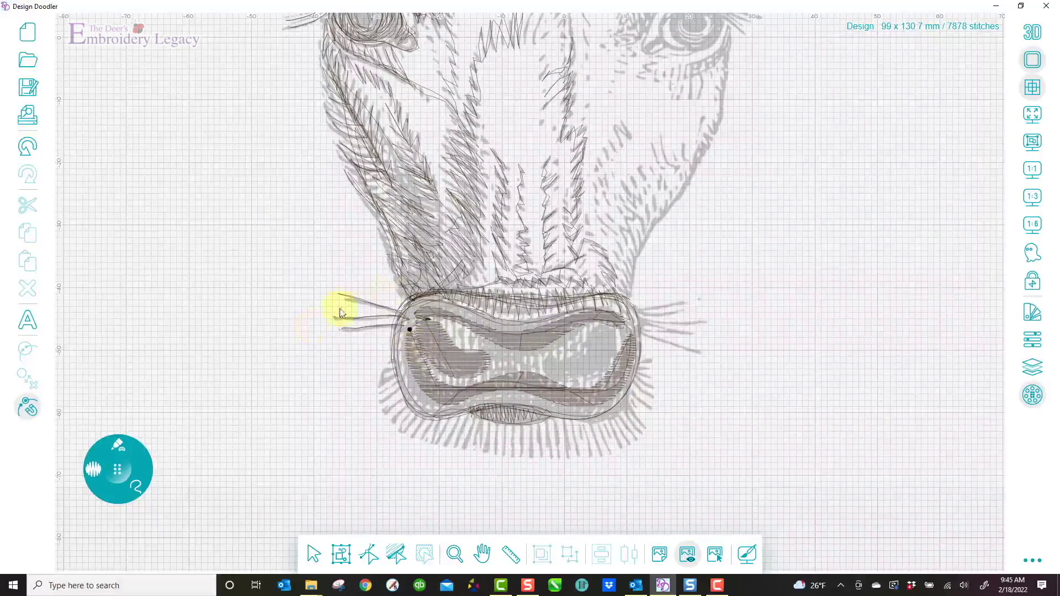
Step: Reselect the pencil brush and trace a connecting line from the left anchor across the nose pad toward the right nostril
left_click(121, 445)
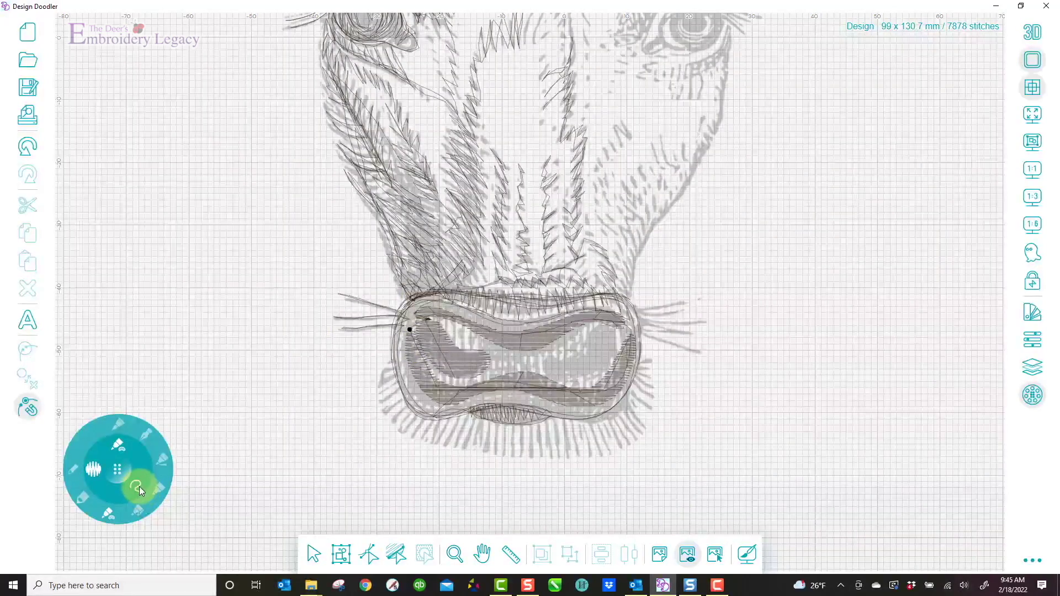
left_click(124, 427)
left_click(124, 446)
left_click(97, 473)
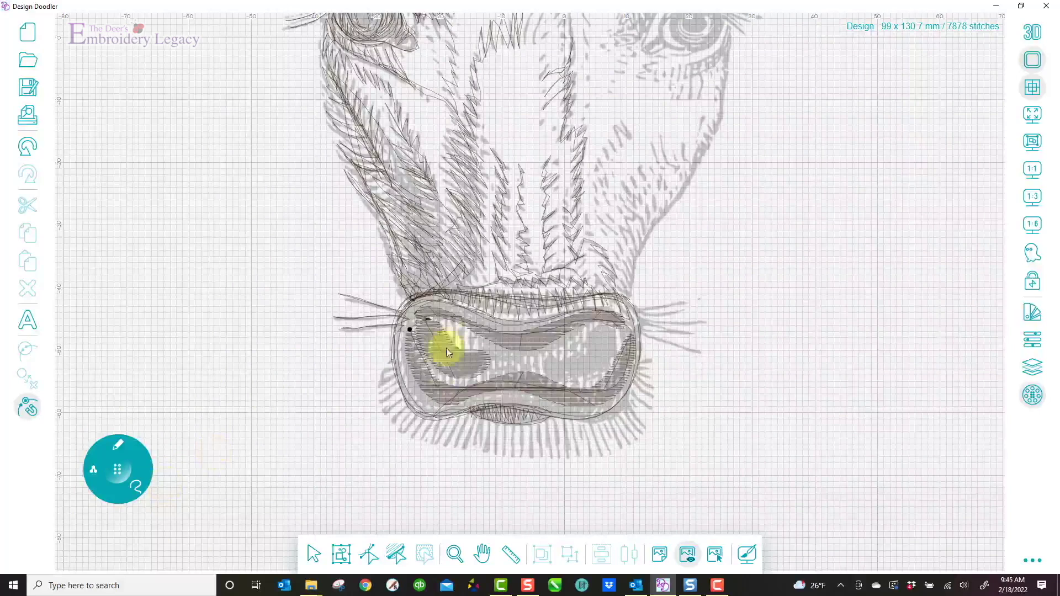
left_click(408, 330)
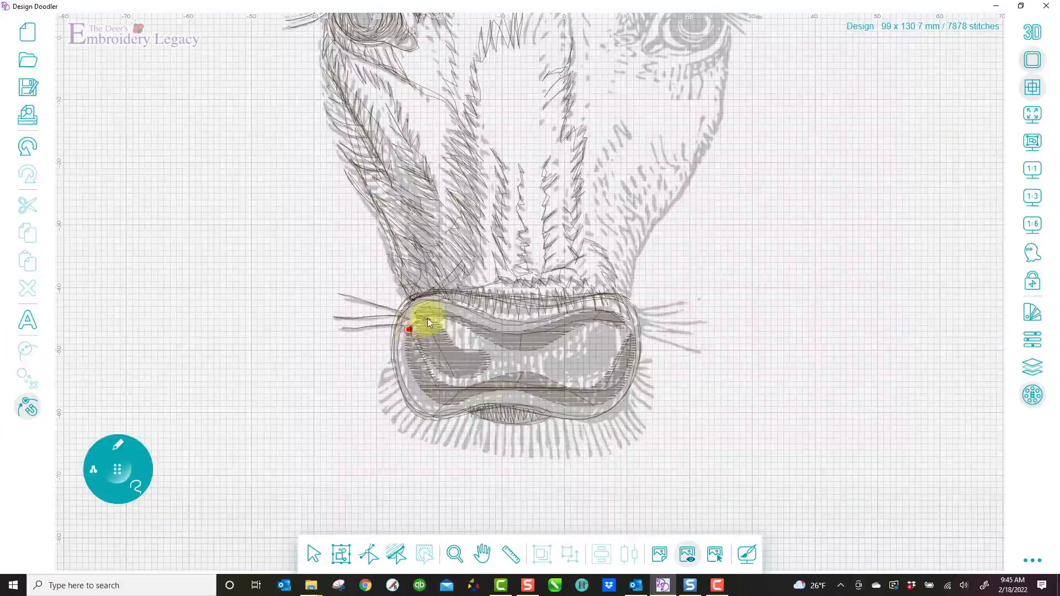
mouse_move(540, 352)
left_mouse_down()
mouse_move(606, 331)
mouse_move(614, 368)
left_mouse_up()
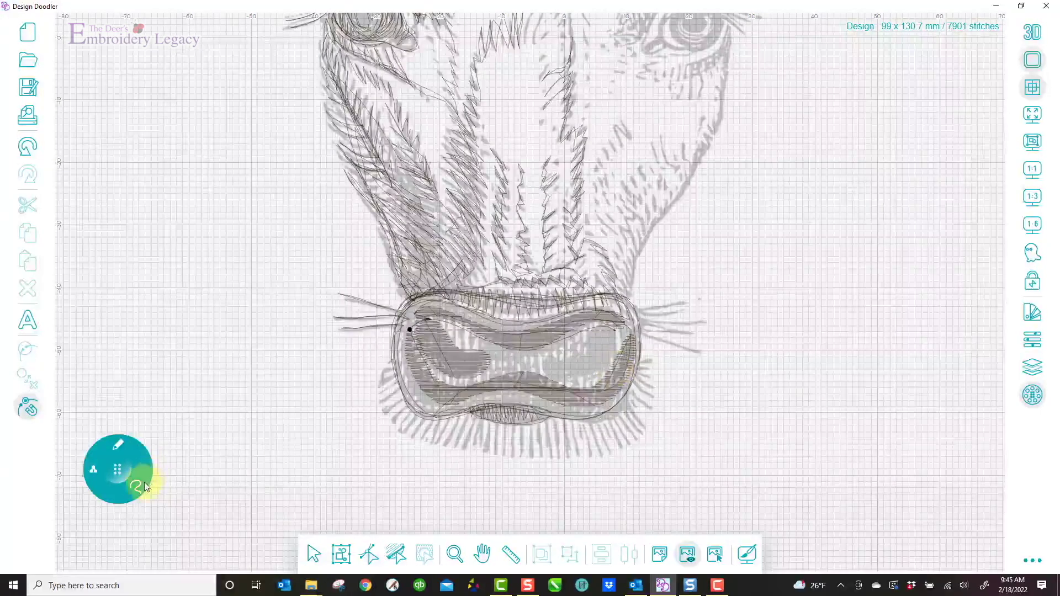
Step: Switch back to the fill brush and outline the right nostril as a closed fill shape
left_click(118, 445)
left_click(115, 517)
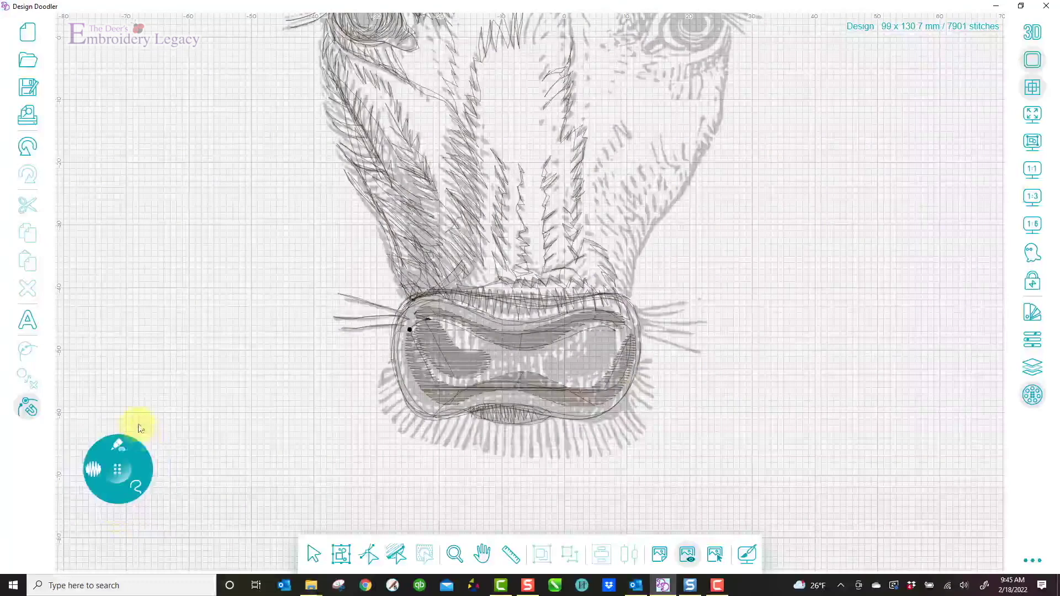
left_click(120, 442)
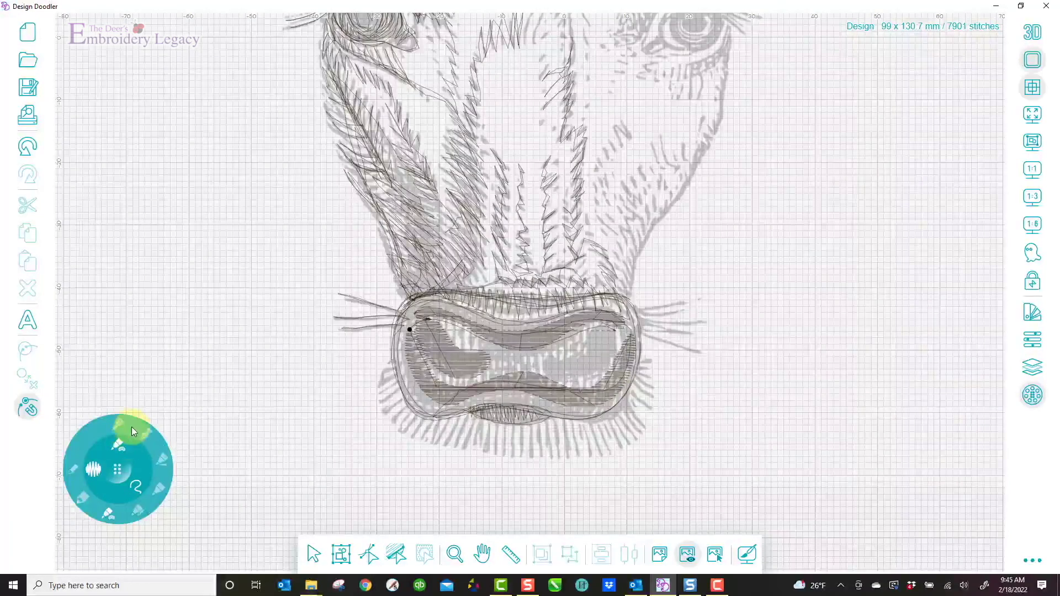
left_click_drag(616, 335, 578, 342)
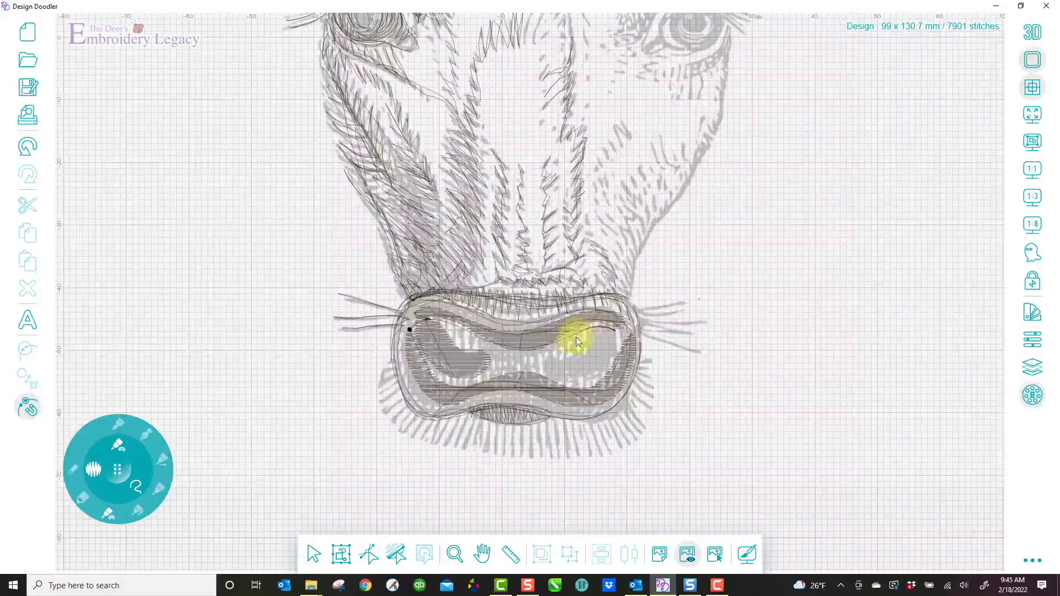
mouse_move(553, 377)
left_mouse_down()
mouse_move(613, 362)
mouse_move(613, 333)
left_mouse_up()
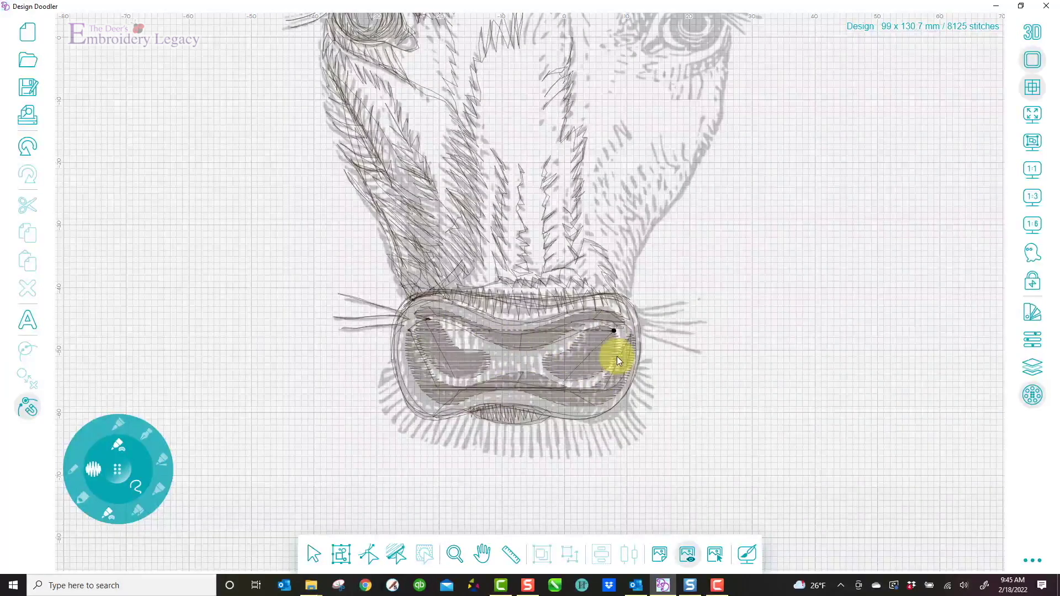
Step: Select the three nose pad fill objects in the sequence and set them to travel on the edge with a 0.9 mm density
left_click(1033, 369)
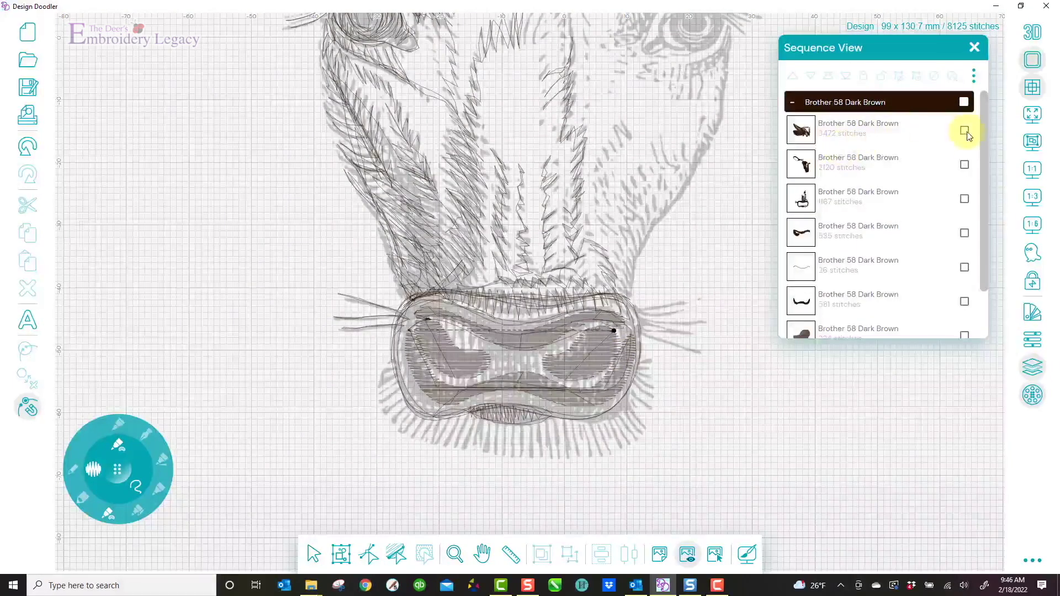
left_click_drag(982, 132, 979, 208)
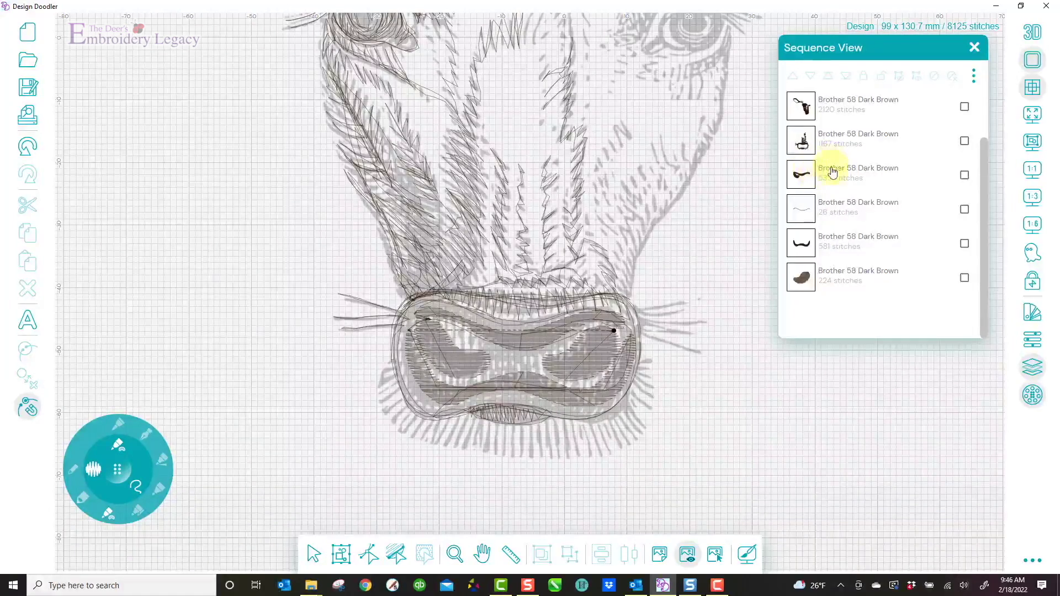
left_click(964, 175)
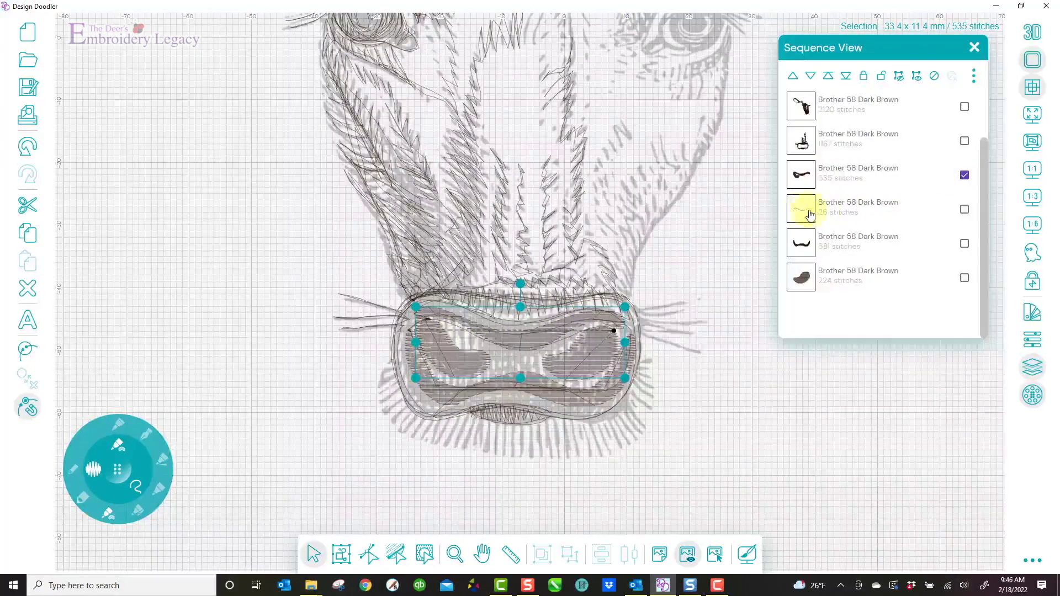
left_click(964, 244)
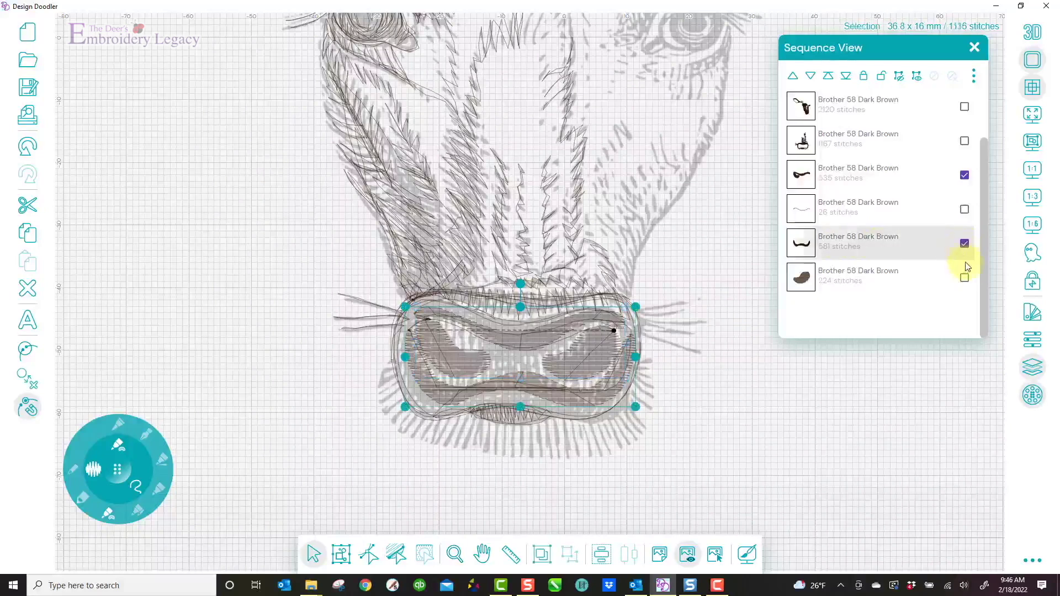
left_click(964, 278)
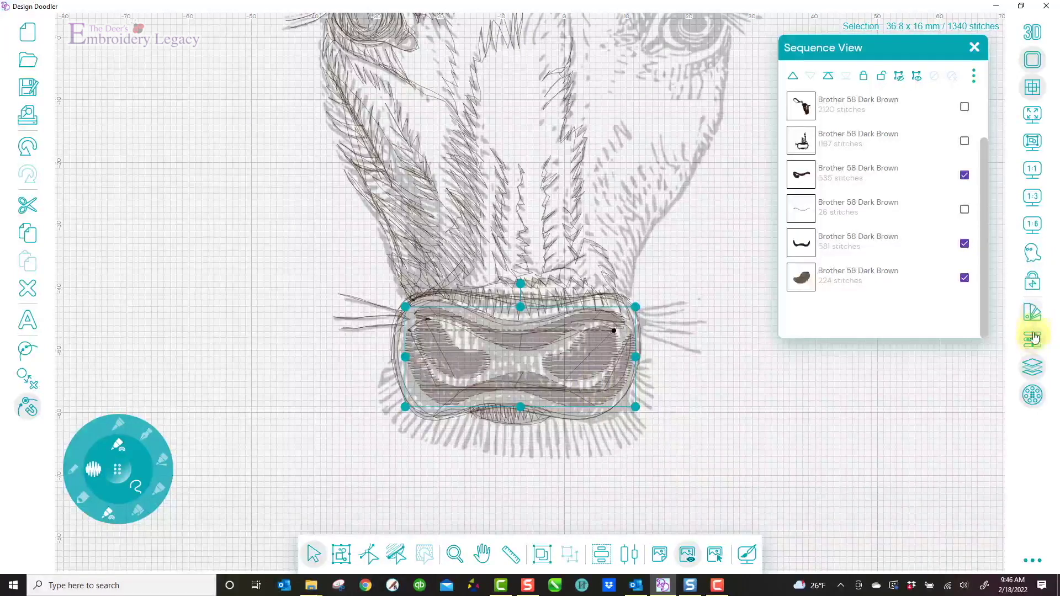
left_click(1033, 313)
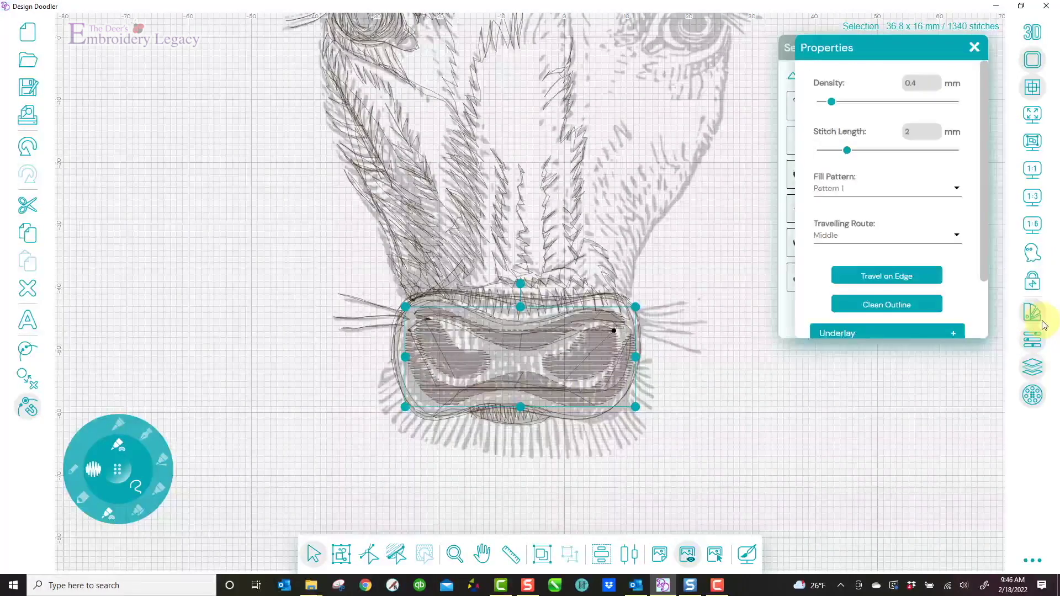
left_click(894, 279)
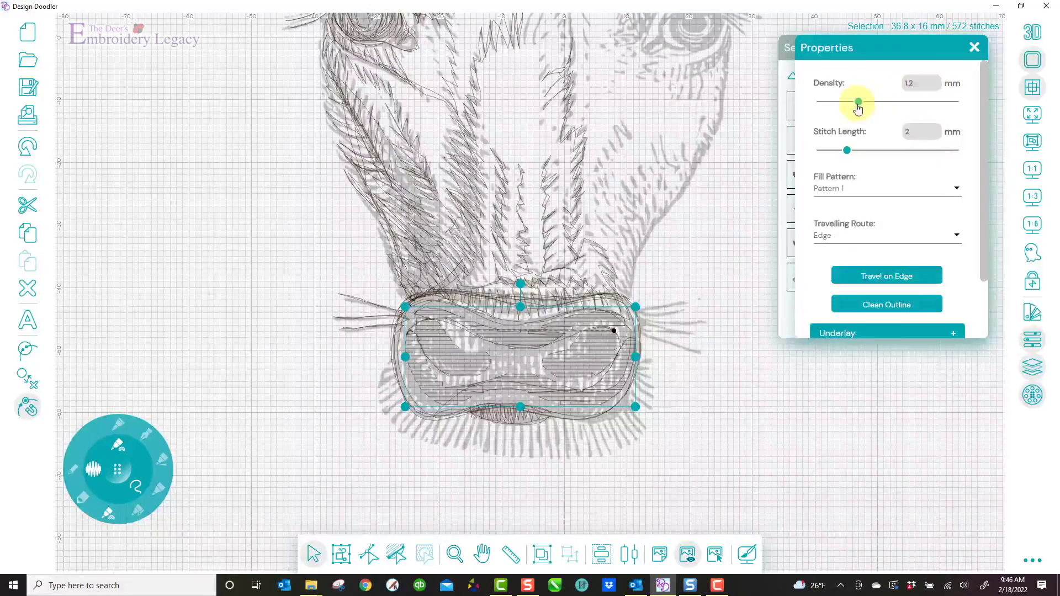
left_click_drag(858, 107, 853, 108)
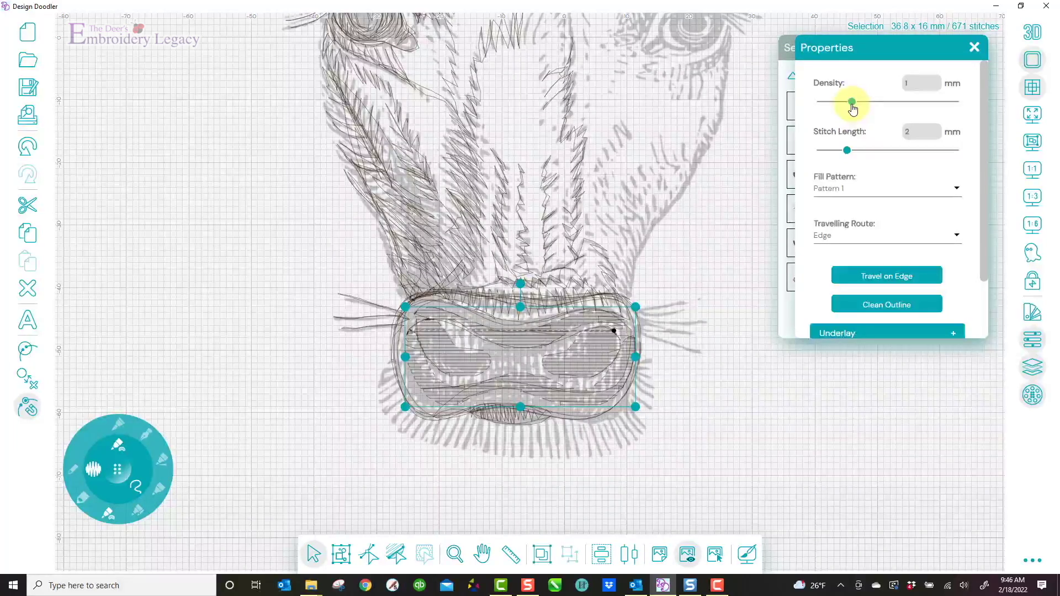
left_click_drag(851, 109, 850, 110)
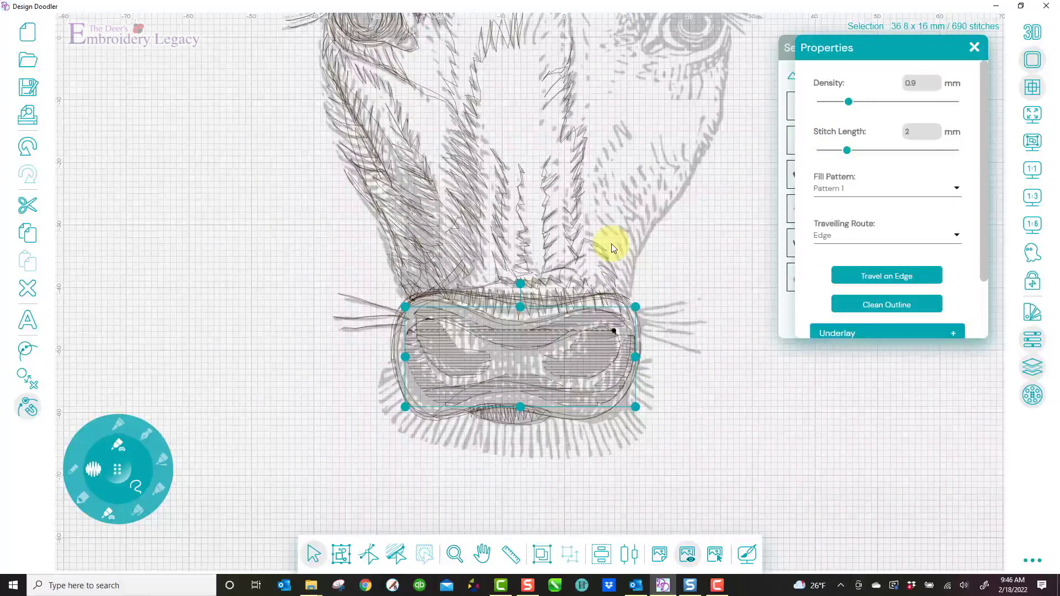
left_click(302, 434)
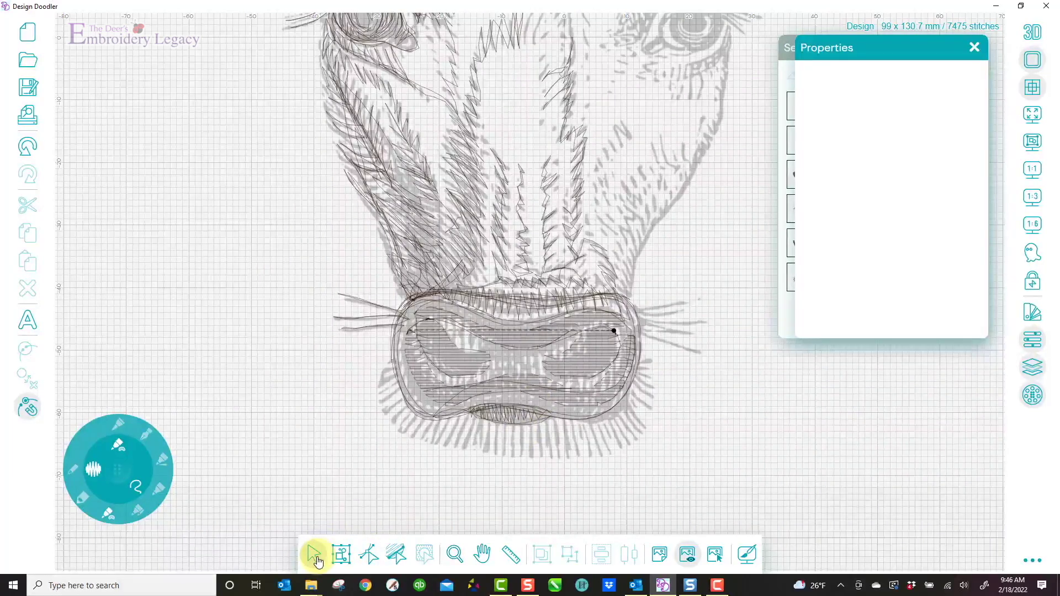
Step: Edit the stitch angle of the nose pad's lower fill band so its stitches run nearly vertically across the band
left_click(399, 553)
left_click(552, 390)
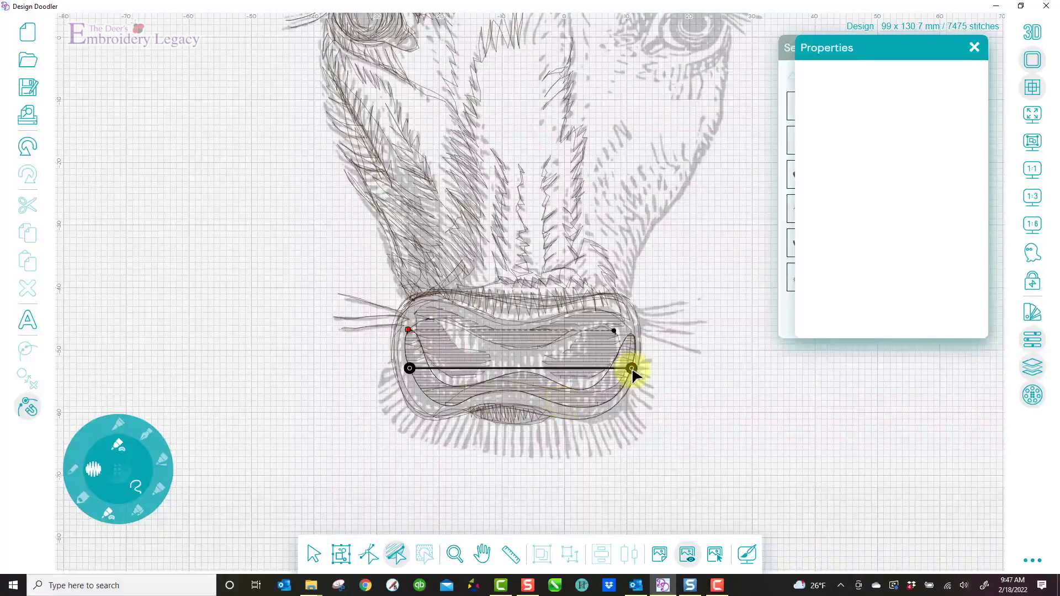
left_click_drag(632, 369, 560, 404)
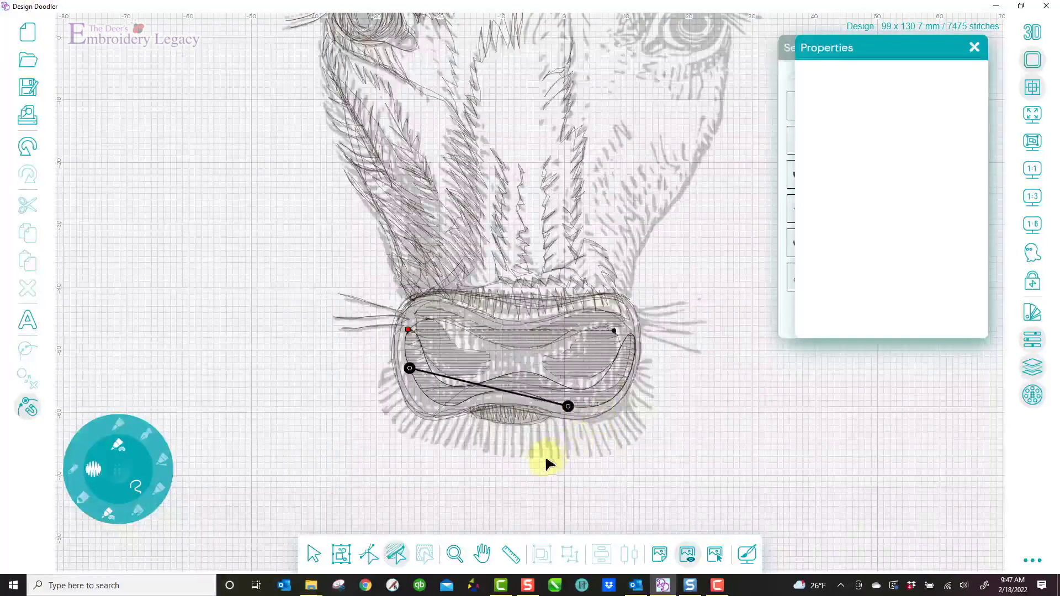
left_click_drag(409, 367, 525, 329)
left_click_drag(560, 404, 514, 427)
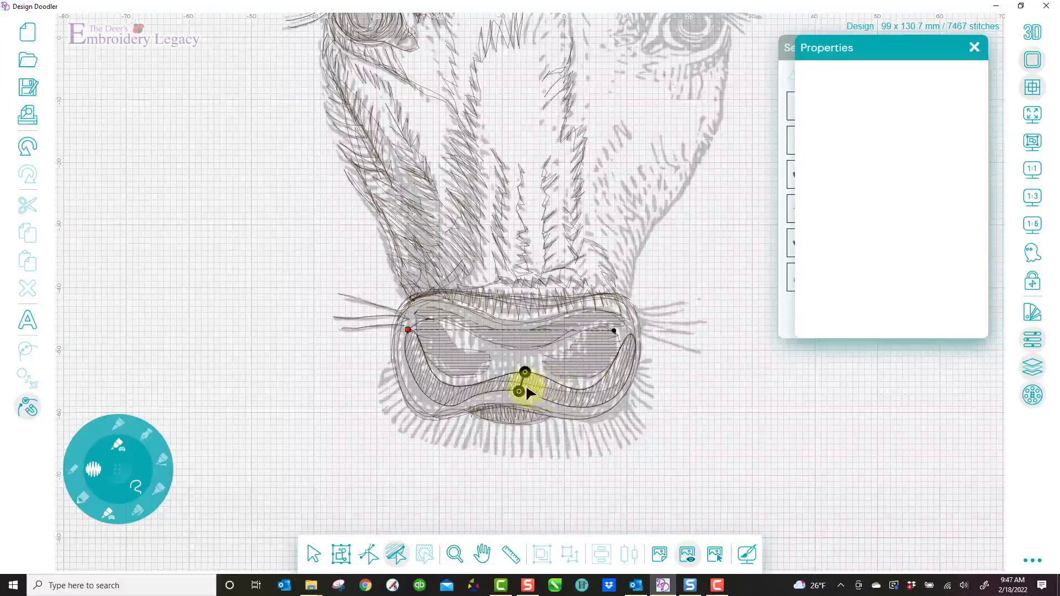
left_click_drag(522, 394, 531, 396)
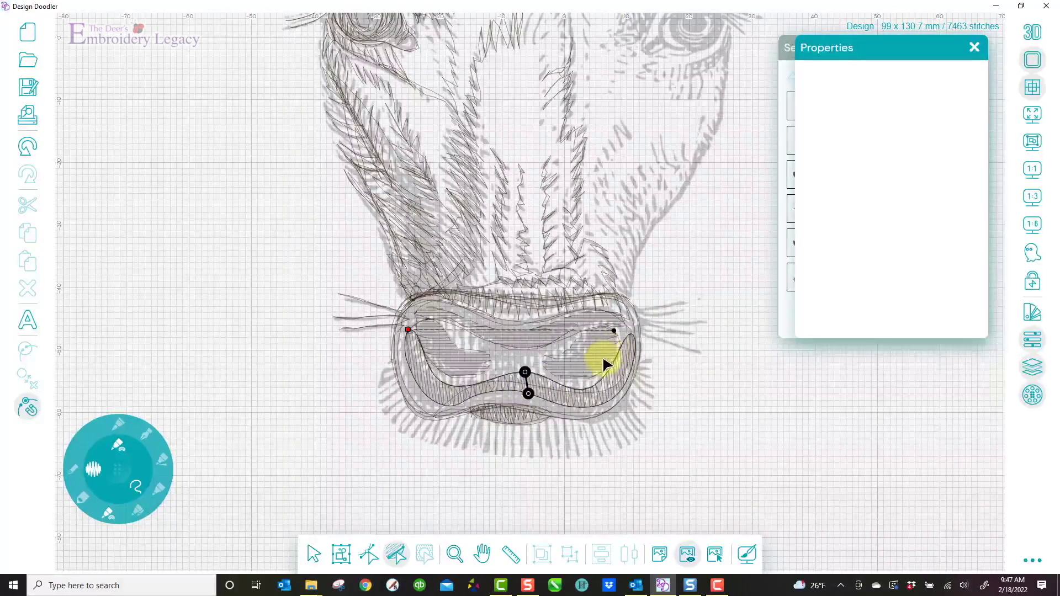
Step: Angle the stitches diagonally in the right nostril fill and in the fill covering the left nostril and upper band
left_click(602, 370)
left_click_drag(566, 350, 563, 381)
left_click_drag(619, 353, 617, 335)
left_click(473, 353)
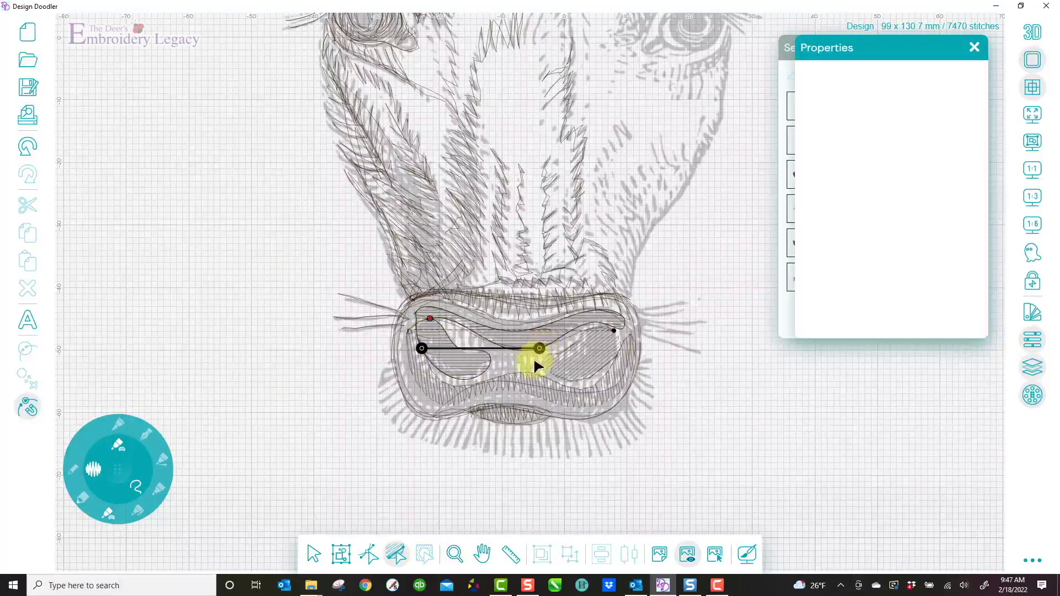
left_click_drag(539, 351, 469, 379)
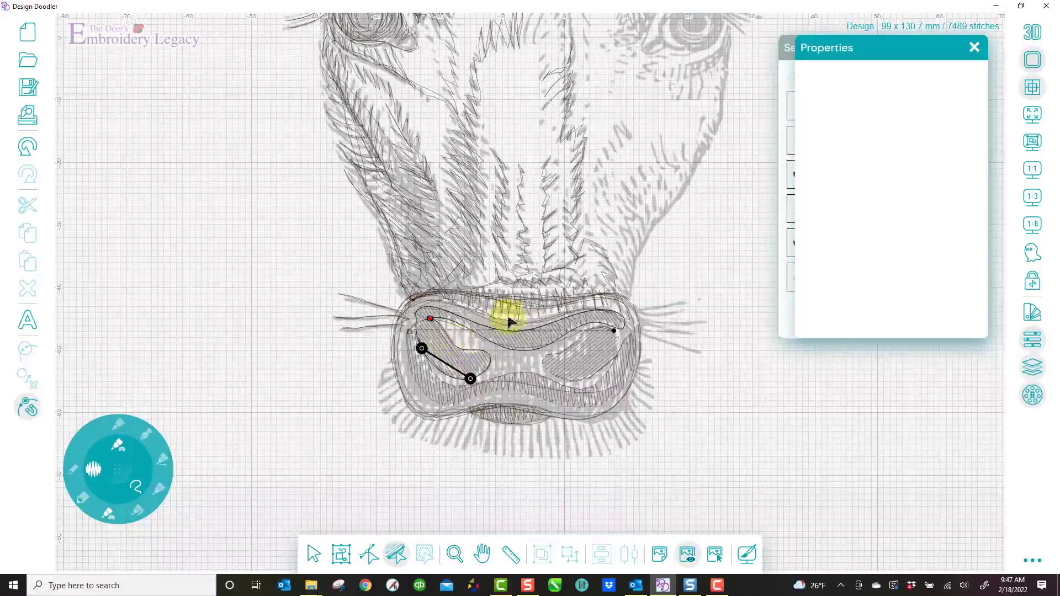
left_click(533, 316)
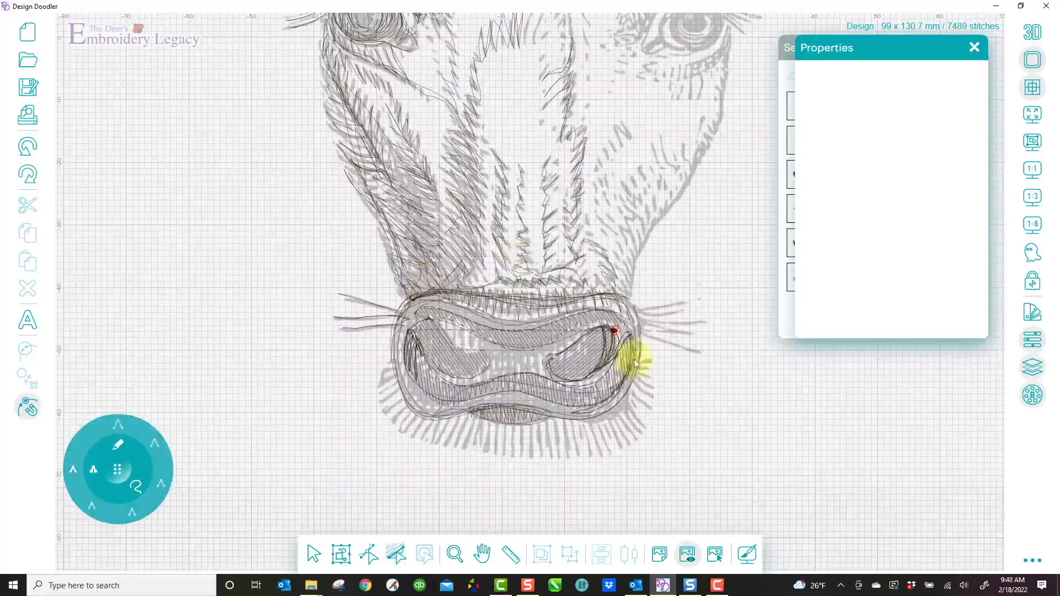
Step: Trace the nose pad's outer contours, the hair above the right nostril and the right-side whiskers with pencil strokes
left_click_drag(620, 333, 615, 315)
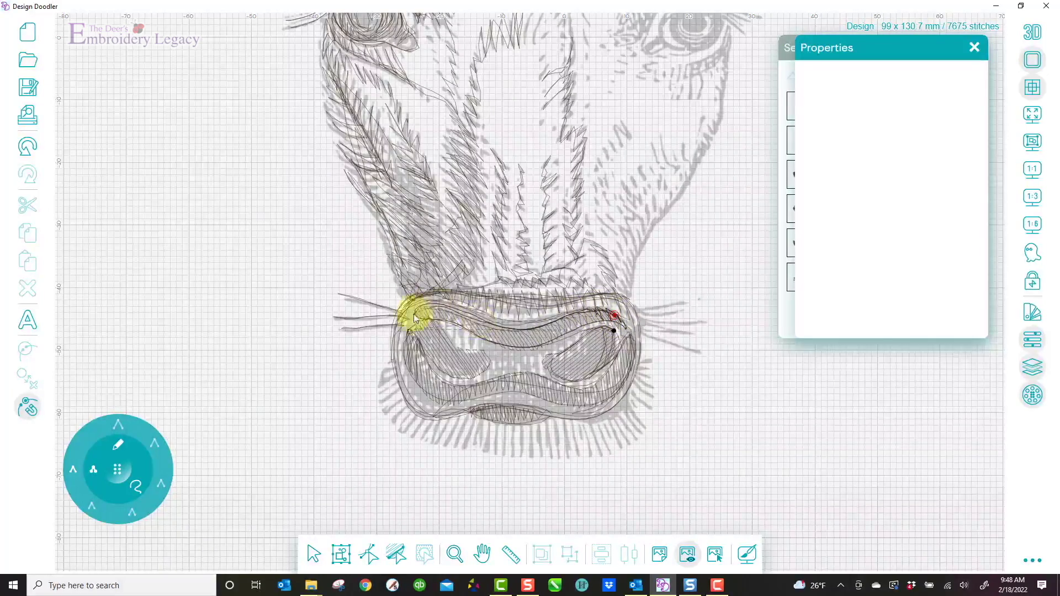
mouse_move(529, 279)
left_mouse_down()
mouse_move(549, 358)
mouse_move(543, 292)
mouse_move(568, 346)
mouse_move(556, 285)
mouse_move(585, 316)
mouse_move(590, 352)
mouse_move(583, 282)
mouse_move(602, 331)
mouse_move(601, 288)
mouse_move(613, 334)
mouse_move(615, 284)
mouse_move(623, 339)
mouse_move(625, 297)
mouse_move(633, 312)
mouse_move(631, 302)
mouse_move(668, 311)
mouse_move(699, 305)
left_mouse_up()
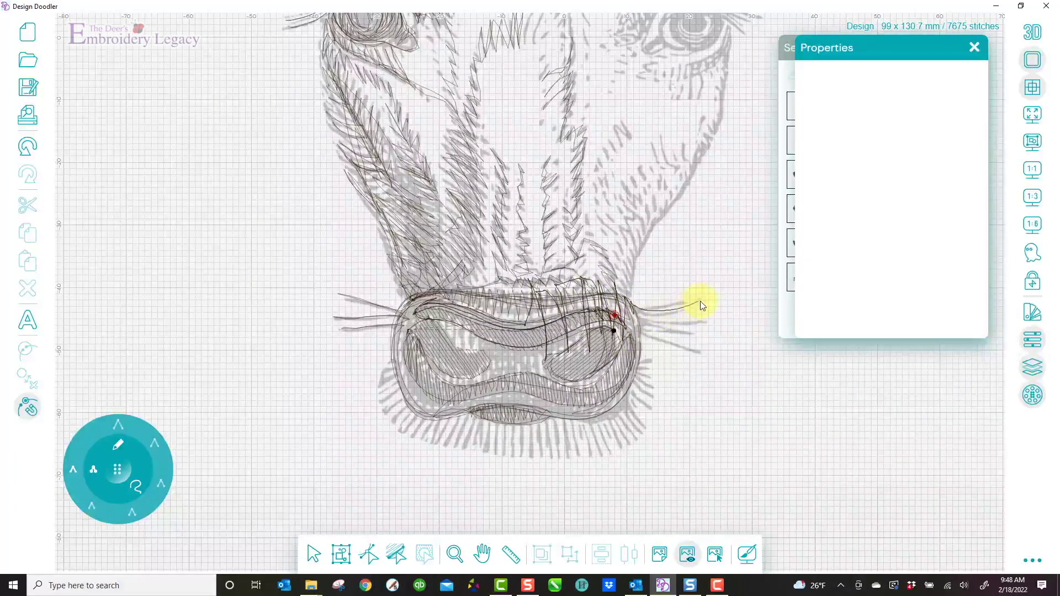
mouse_move(694, 318)
left_mouse_down()
mouse_move(633, 309)
mouse_move(695, 324)
mouse_move(638, 320)
mouse_move(681, 327)
mouse_move(639, 324)
mouse_move(693, 351)
left_mouse_up()
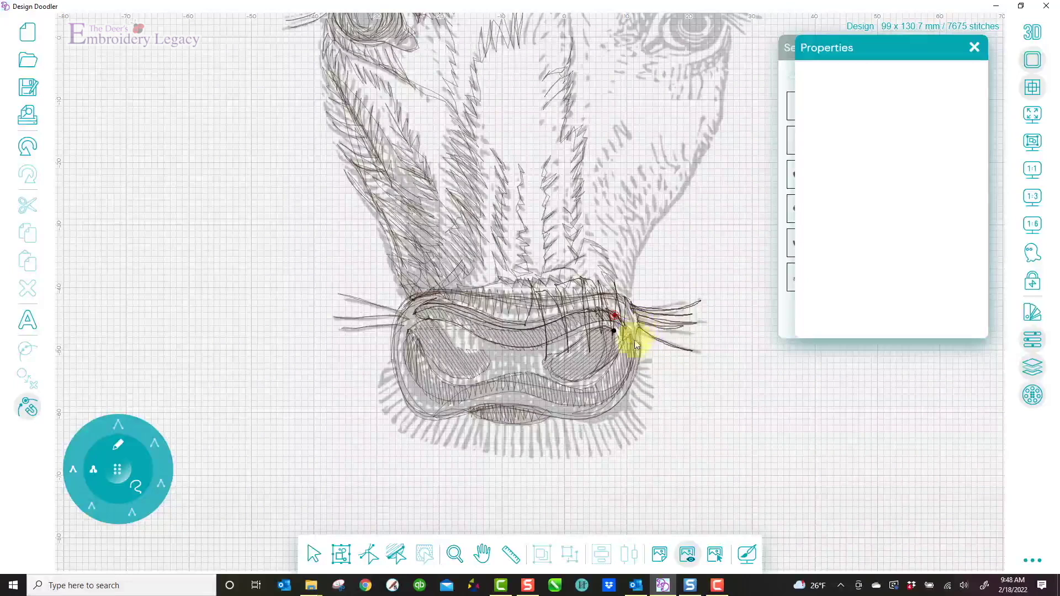
Step: Draw the short bristle hairs around the muzzle, from its right side along the chin to the left side
mouse_move(634, 356)
left_mouse_down()
mouse_move(651, 363)
mouse_move(638, 365)
left_mouse_up()
left_click_drag(626, 387, 649, 411)
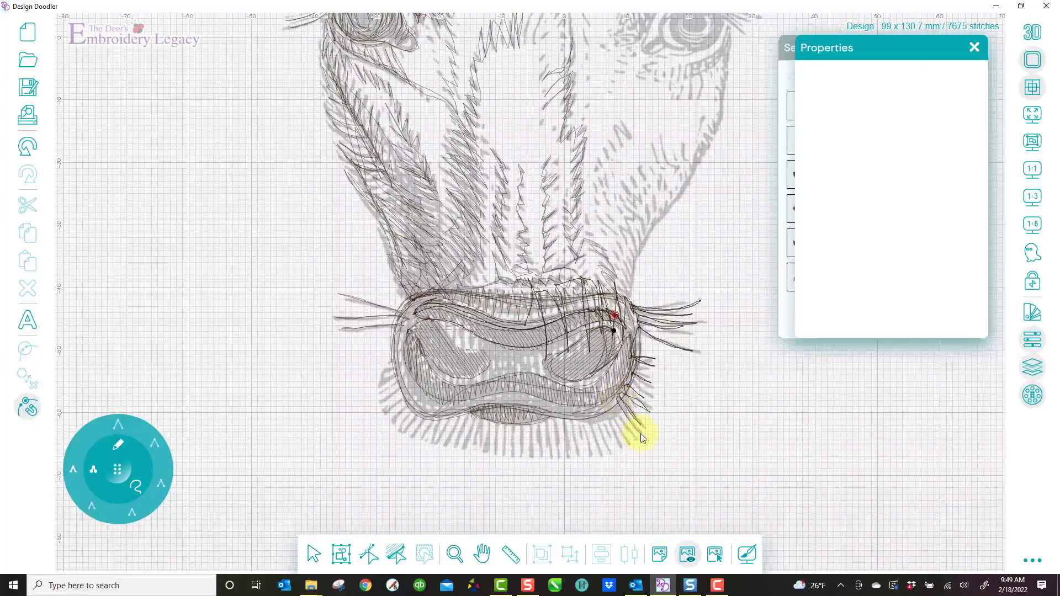
mouse_move(607, 412)
left_mouse_down()
mouse_move(616, 445)
mouse_move(605, 459)
left_mouse_up()
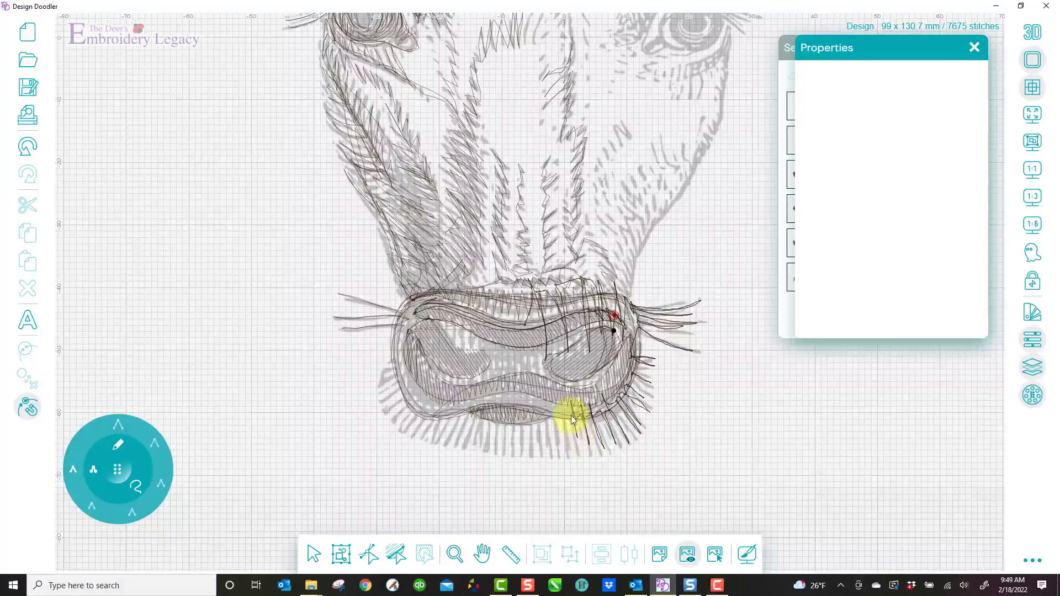
mouse_move(557, 455)
left_mouse_down()
mouse_move(544, 403)
mouse_move(549, 450)
left_mouse_up()
mouse_move(539, 404)
left_mouse_down()
mouse_move(537, 432)
mouse_move(523, 406)
left_mouse_up()
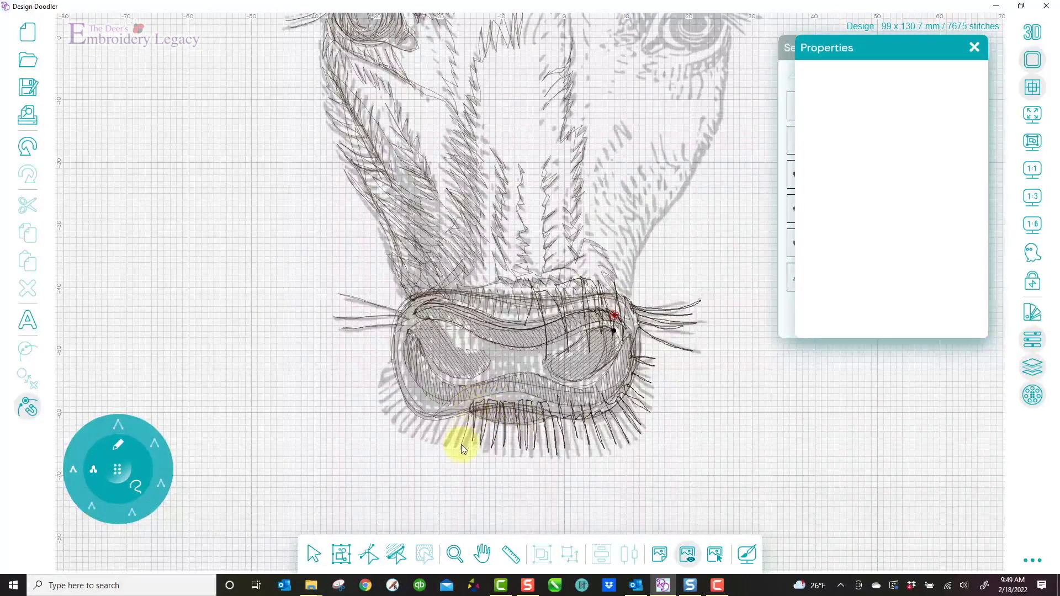
left_click_drag(444, 406, 425, 448)
mouse_move(438, 408)
left_mouse_down()
mouse_move(421, 418)
mouse_move(419, 436)
left_mouse_up()
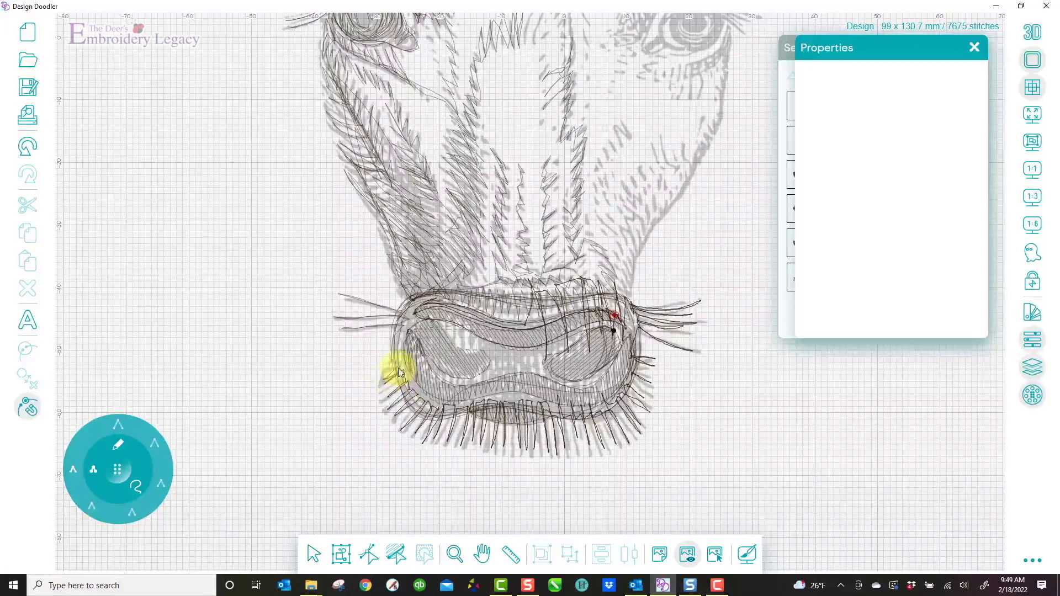
mouse_move(397, 363)
left_mouse_down()
mouse_move(420, 298)
mouse_move(399, 327)
mouse_move(405, 386)
mouse_move(443, 419)
mouse_move(598, 417)
mouse_move(630, 384)
mouse_move(639, 337)
mouse_move(615, 297)
left_mouse_up()
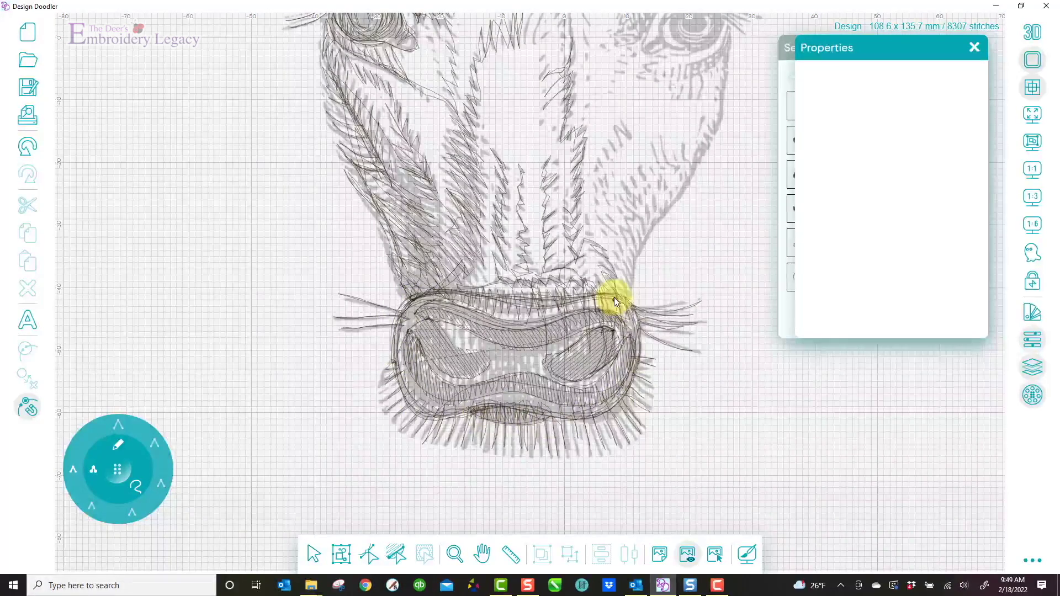
Step: Review the whole design at 1:1 with the background artwork hidden, and show the artwork again
left_click(1028, 170)
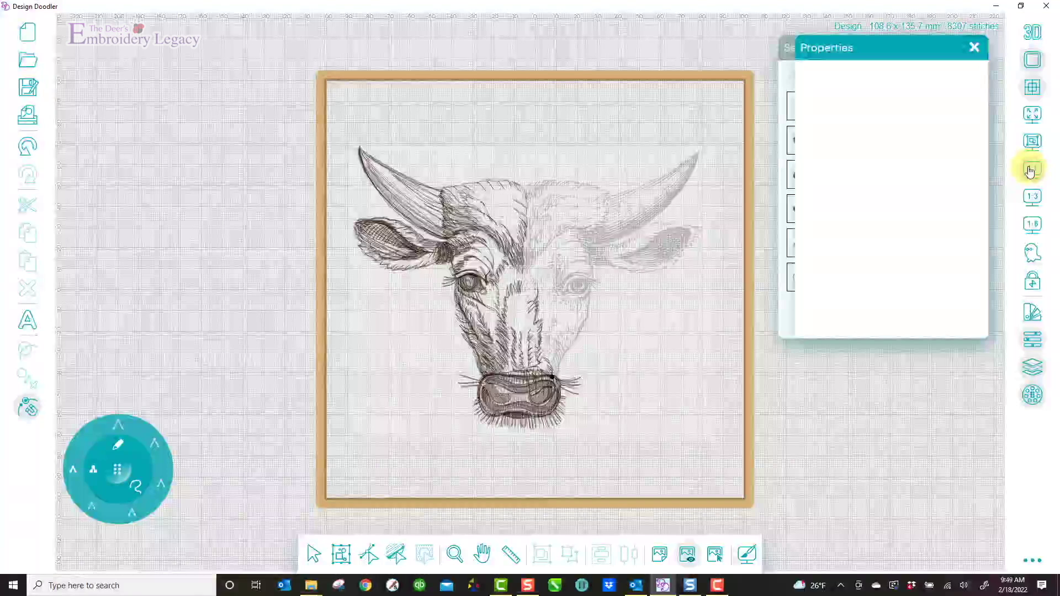
left_click(686, 555)
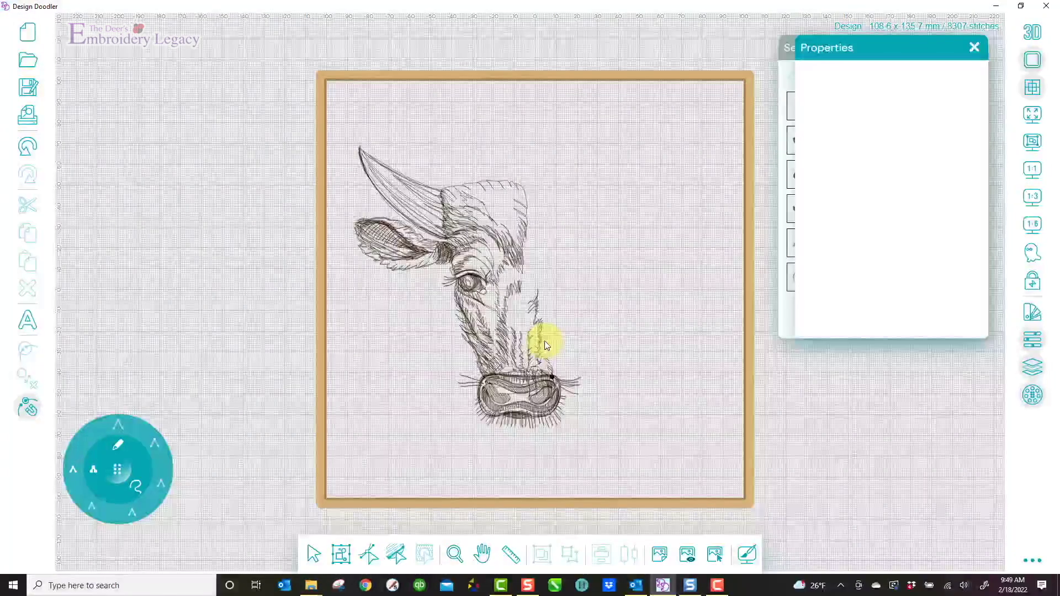
left_click(693, 552)
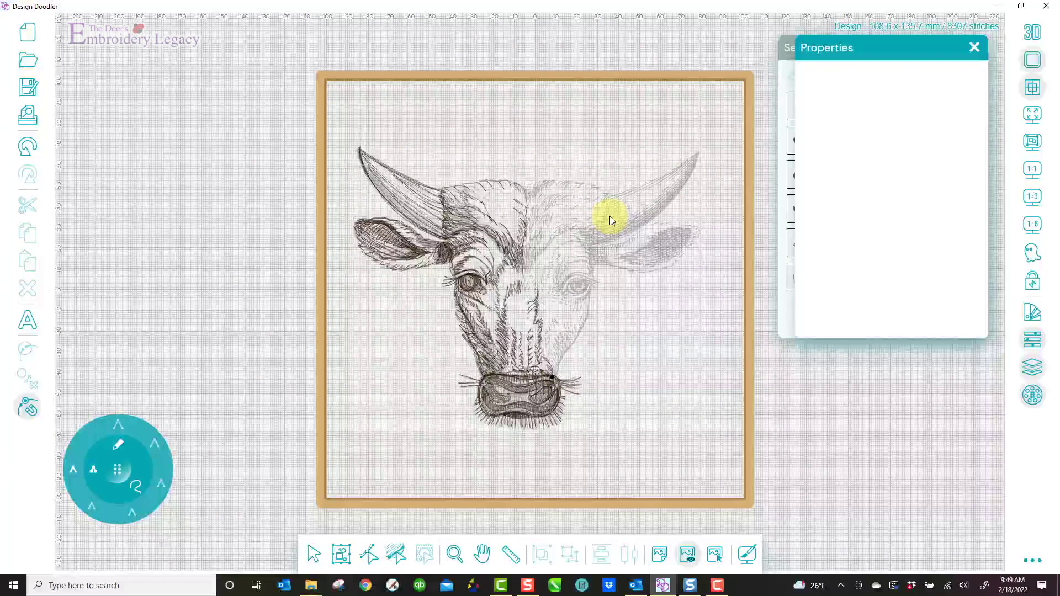
Step: Close the Properties and sequence panels, and trace the right cheek's hair and jaw edge from the muzzle up towards the eye
left_click(1030, 200)
left_click(973, 48)
left_click(970, 51)
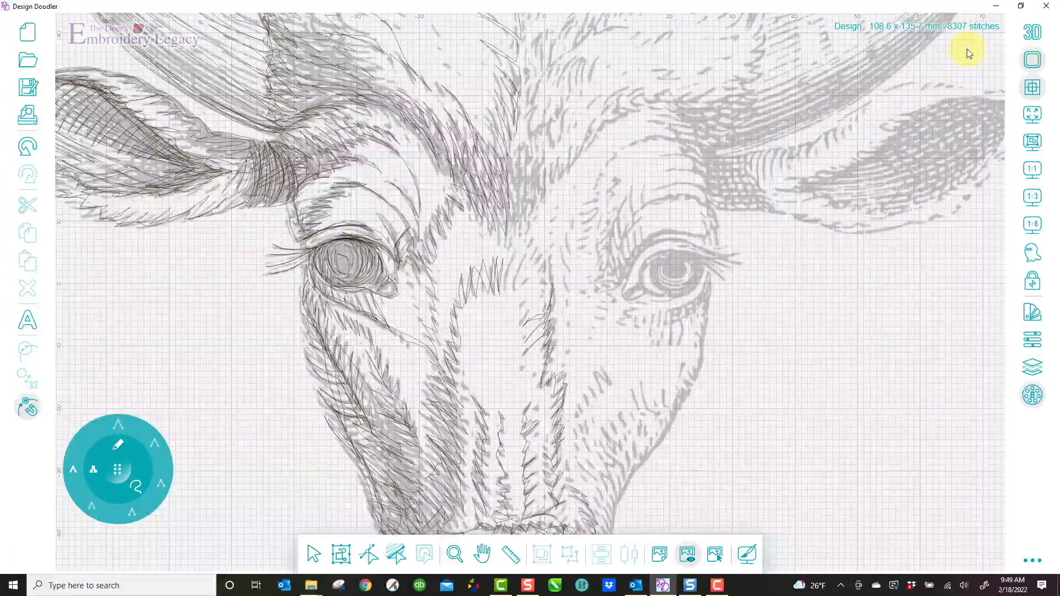
left_click(482, 554)
left_click_drag(633, 457, 589, 334)
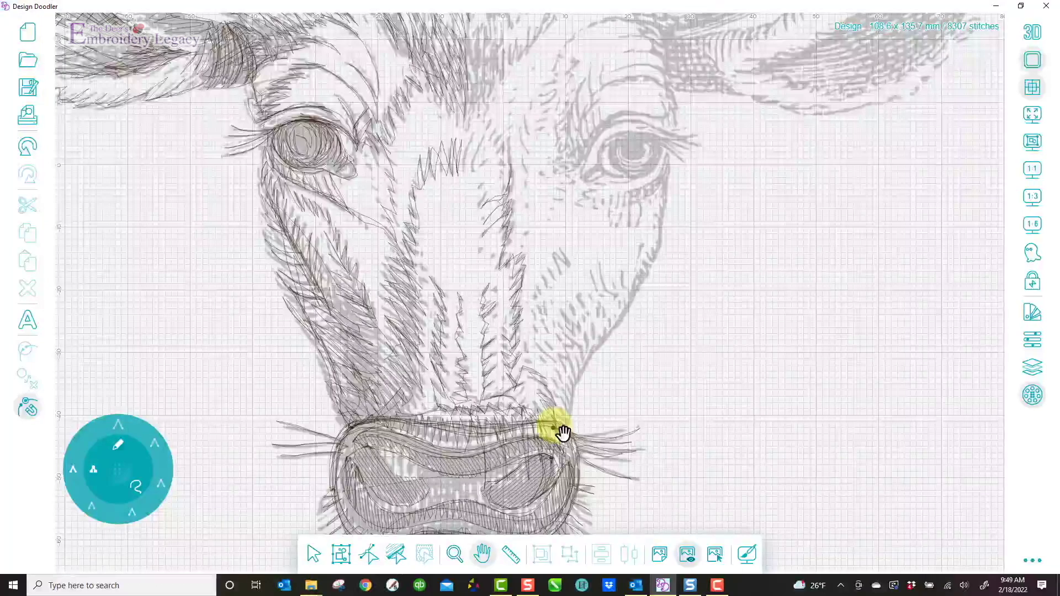
left_click(131, 455)
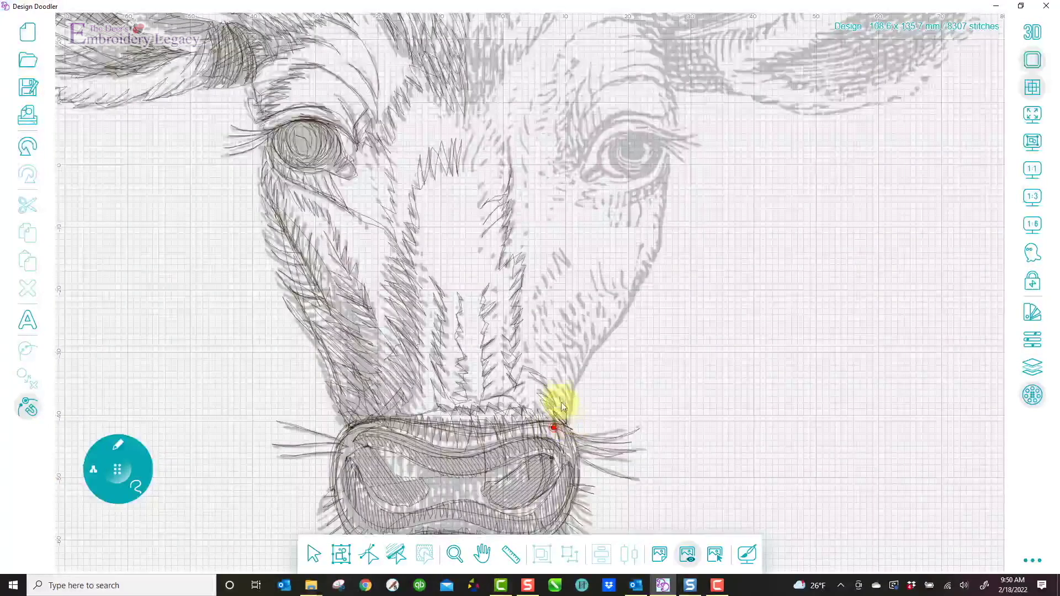
mouse_move(563, 375)
left_mouse_down()
mouse_move(533, 333)
mouse_move(538, 315)
mouse_move(544, 326)
mouse_move(532, 296)
mouse_move(541, 281)
mouse_move(547, 290)
mouse_move(548, 271)
mouse_move(553, 282)
mouse_move(555, 253)
mouse_move(567, 264)
mouse_move(560, 252)
mouse_move(554, 282)
mouse_move(534, 292)
mouse_move(534, 329)
mouse_move(576, 380)
mouse_move(568, 336)
mouse_move(587, 353)
mouse_move(565, 322)
mouse_move(585, 348)
mouse_move(595, 344)
mouse_move(574, 303)
mouse_move(602, 339)
left_mouse_up()
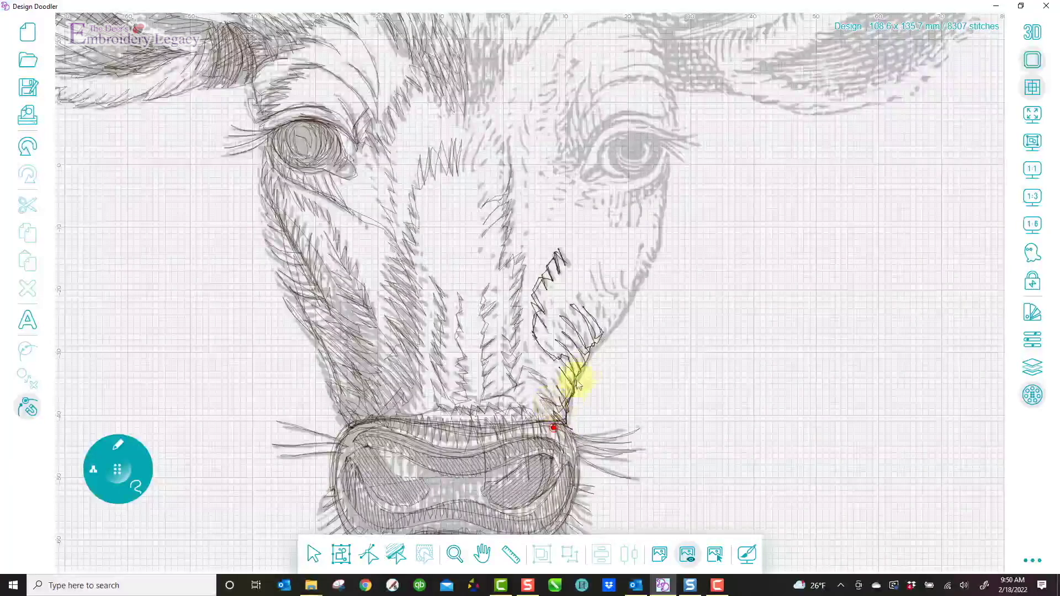
mouse_move(615, 318)
left_mouse_down()
mouse_move(601, 263)
mouse_move(625, 305)
mouse_move(610, 328)
mouse_move(628, 304)
mouse_move(624, 280)
mouse_move(638, 283)
mouse_move(632, 254)
mouse_move(640, 278)
mouse_move(657, 253)
left_mouse_up()
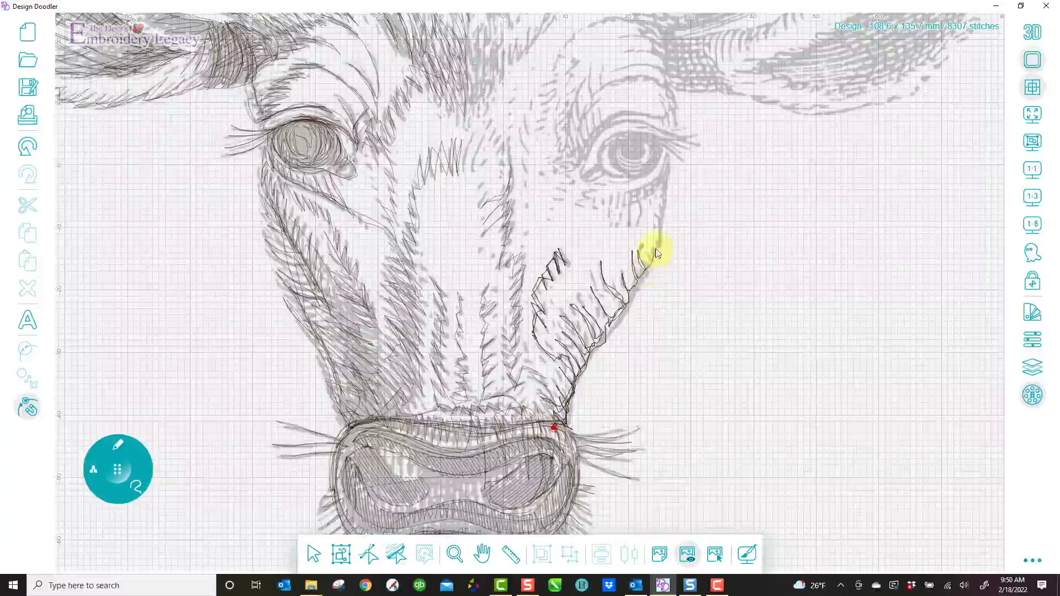
mouse_move(606, 346)
left_mouse_down()
mouse_move(590, 286)
mouse_move(601, 316)
mouse_move(602, 295)
mouse_move(599, 313)
mouse_move(589, 289)
mouse_move(587, 303)
mouse_move(590, 283)
mouse_move(577, 318)
mouse_move(574, 305)
mouse_move(582, 358)
mouse_move(640, 279)
mouse_move(656, 232)
left_mouse_up()
Step: Trace the right eye with its lower lid and the hair running across the bridge to the forehead, checking it without the artwork
mouse_move(667, 179)
left_mouse_down()
mouse_move(616, 212)
mouse_move(643, 206)
mouse_move(669, 166)
mouse_move(632, 201)
mouse_move(667, 167)
mouse_move(602, 208)
mouse_move(611, 195)
mouse_move(615, 222)
mouse_move(617, 200)
mouse_move(622, 215)
mouse_move(637, 196)
mouse_move(639, 213)
mouse_move(642, 188)
mouse_move(643, 203)
mouse_move(667, 160)
mouse_move(648, 186)
mouse_move(582, 182)
left_mouse_up()
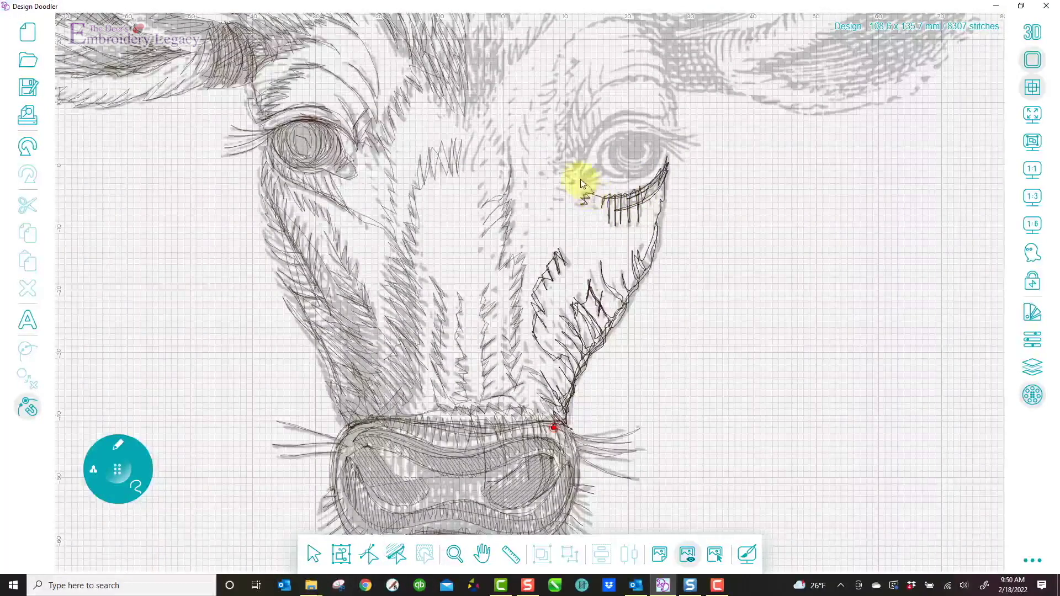
mouse_move(550, 220)
left_mouse_down()
mouse_move(522, 243)
mouse_move(526, 207)
left_mouse_up()
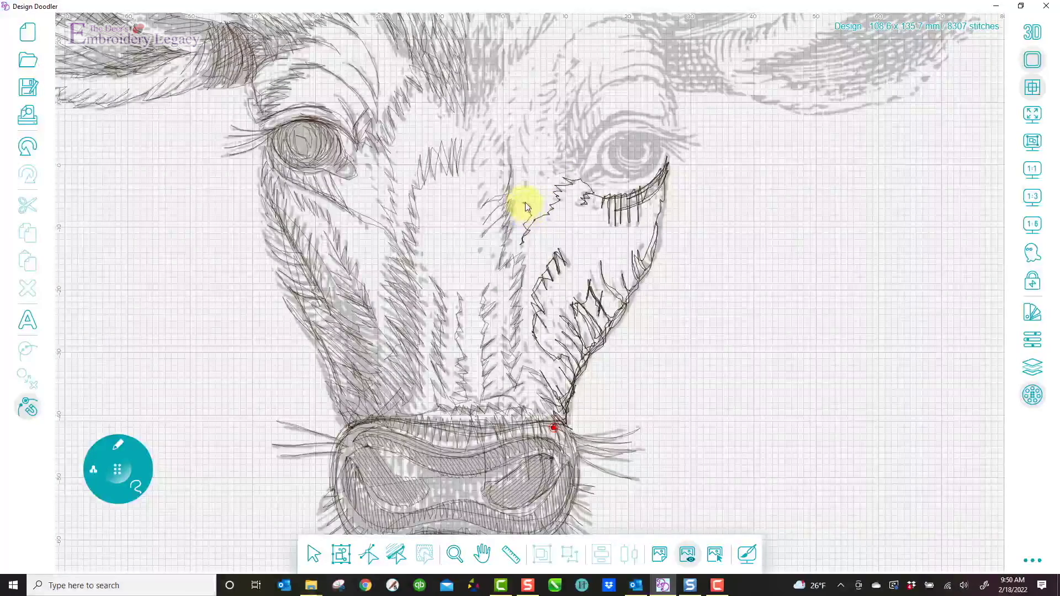
mouse_move(518, 156)
left_mouse_down()
mouse_move(522, 123)
mouse_move(506, 177)
mouse_move(498, 135)
mouse_move(476, 168)
mouse_move(481, 139)
mouse_move(466, 165)
mouse_move(483, 104)
mouse_move(501, 146)
mouse_move(516, 141)
mouse_move(514, 109)
mouse_move(483, 119)
mouse_move(497, 63)
mouse_move(474, 126)
mouse_move(466, 105)
mouse_move(435, 104)
mouse_move(461, 132)
mouse_move(450, 58)
mouse_move(472, 114)
mouse_move(470, 53)
mouse_move(478, 104)
mouse_move(492, 67)
mouse_move(491, 106)
mouse_move(511, 56)
mouse_move(499, 93)
mouse_move(534, 41)
mouse_move(531, 28)
mouse_move(515, 69)
mouse_move(509, 54)
mouse_move(499, 89)
mouse_move(492, 81)
mouse_move(483, 119)
mouse_move(504, 112)
mouse_move(519, 144)
mouse_move(525, 138)
mouse_move(516, 142)
mouse_move(532, 220)
mouse_move(580, 172)
mouse_move(663, 156)
mouse_move(603, 153)
mouse_move(628, 165)
mouse_move(651, 142)
mouse_move(620, 157)
mouse_move(626, 166)
mouse_move(618, 149)
mouse_move(656, 166)
mouse_move(640, 165)
mouse_move(627, 132)
mouse_move(581, 171)
mouse_move(646, 183)
mouse_move(669, 151)
mouse_move(635, 137)
mouse_move(641, 149)
mouse_move(623, 149)
mouse_move(631, 176)
mouse_move(648, 140)
mouse_move(590, 173)
mouse_move(620, 147)
mouse_move(672, 142)
mouse_move(623, 143)
left_mouse_up()
left_click(688, 554)
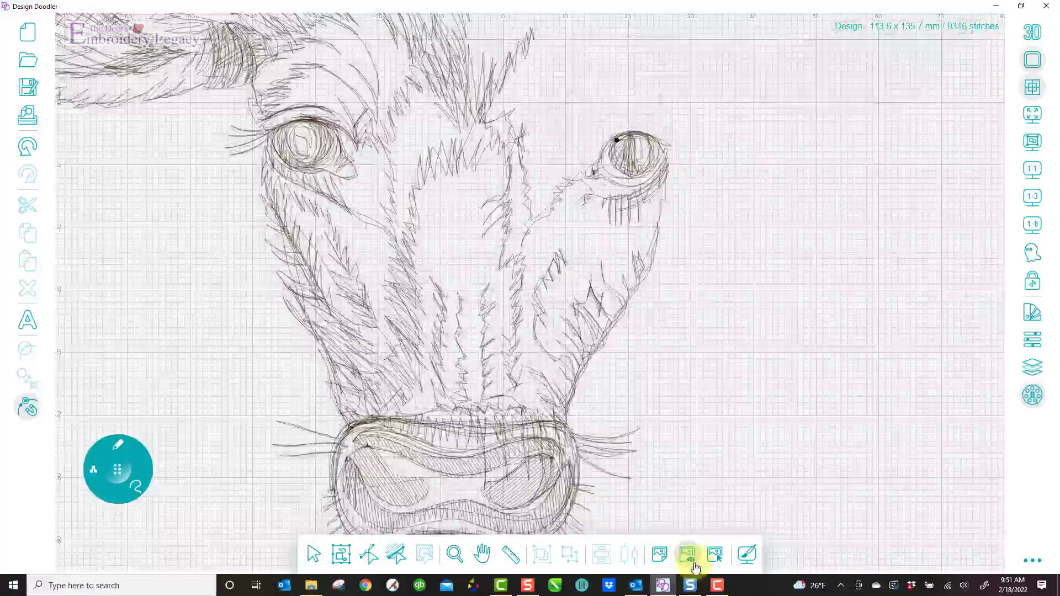
left_click(694, 562)
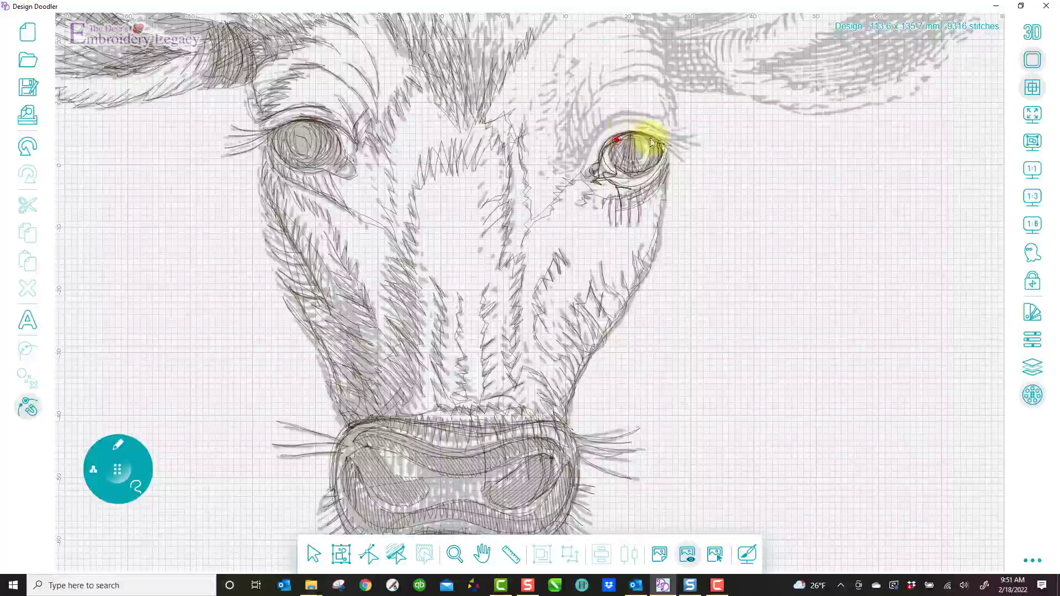
Step: Add the right eye's lashes, upper lid lines and the hair beside and above its inner corner
mouse_move(688, 153)
left_mouse_down()
mouse_move(645, 135)
mouse_move(698, 138)
mouse_move(604, 130)
mouse_move(585, 160)
mouse_move(669, 134)
mouse_move(694, 142)
mouse_move(644, 138)
mouse_move(577, 162)
mouse_move(583, 122)
mouse_move(600, 143)
mouse_move(662, 120)
mouse_move(610, 119)
mouse_move(674, 135)
mouse_move(636, 128)
left_mouse_up()
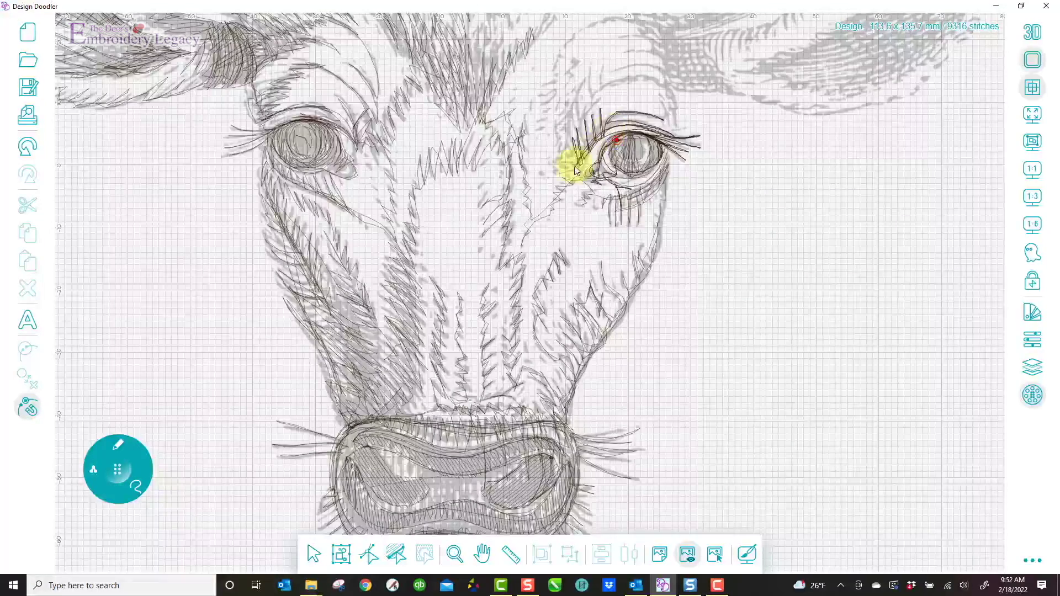
mouse_move(563, 158)
left_mouse_down()
mouse_move(546, 135)
mouse_move(575, 106)
mouse_move(563, 150)
mouse_move(573, 114)
mouse_move(632, 82)
mouse_move(574, 129)
mouse_move(580, 116)
mouse_move(588, 124)
mouse_move(594, 85)
mouse_move(593, 111)
mouse_move(601, 84)
mouse_move(602, 97)
mouse_move(611, 76)
mouse_move(641, 66)
mouse_move(615, 72)
mouse_move(603, 101)
mouse_move(538, 131)
mouse_move(552, 118)
mouse_move(543, 95)
mouse_move(560, 53)
mouse_move(544, 122)
mouse_move(562, 126)
mouse_move(587, 92)
mouse_move(567, 112)
mouse_move(572, 65)
mouse_move(568, 109)
mouse_move(630, 70)
mouse_move(667, 90)
mouse_move(679, 130)
mouse_move(660, 101)
mouse_move(670, 126)
mouse_move(656, 114)
mouse_move(669, 116)
mouse_move(650, 104)
mouse_move(664, 111)
mouse_move(651, 92)
mouse_move(611, 89)
mouse_move(558, 188)
mouse_move(580, 154)
mouse_move(598, 147)
mouse_move(592, 171)
mouse_move(626, 184)
mouse_move(672, 143)
left_mouse_up()
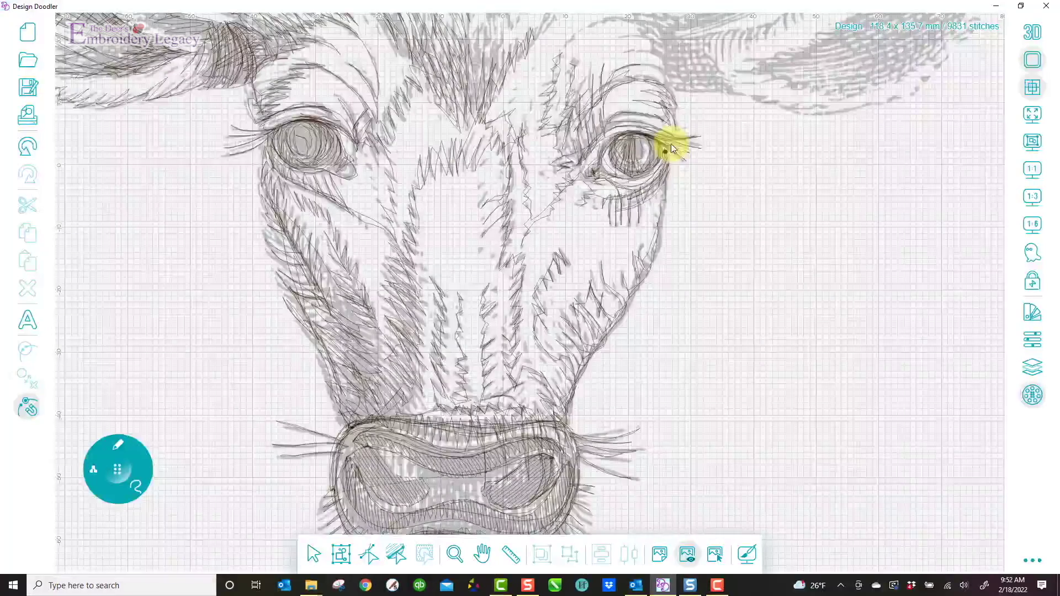
left_click(687, 558)
left_click(686, 558)
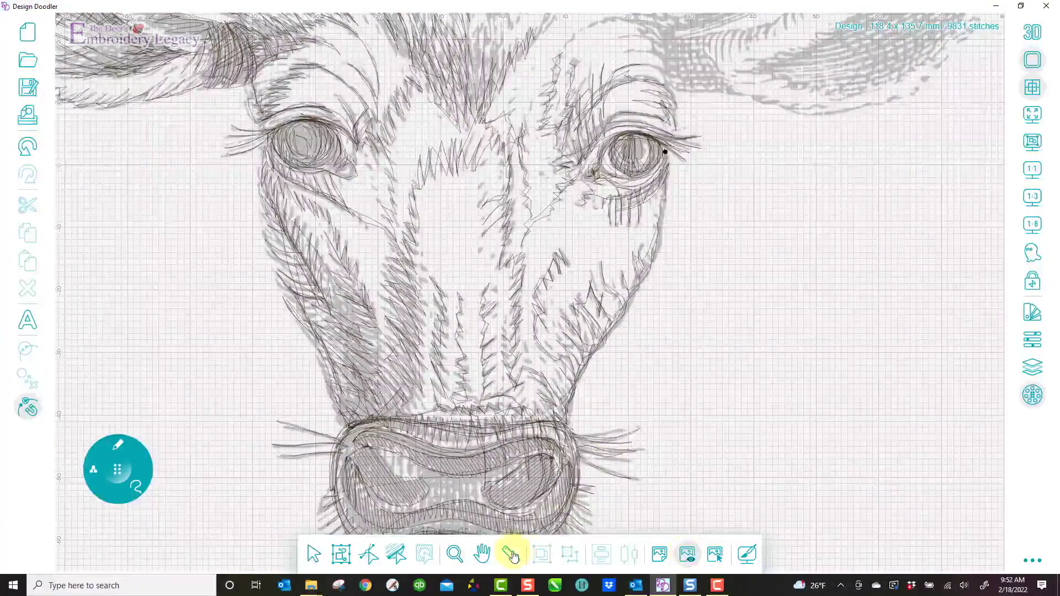
Step: Sketch the creases above the right eye and the jagged brow edge down to the base of the ear with the pencil
left_click(482, 554)
left_click_drag(611, 206, 509, 491)
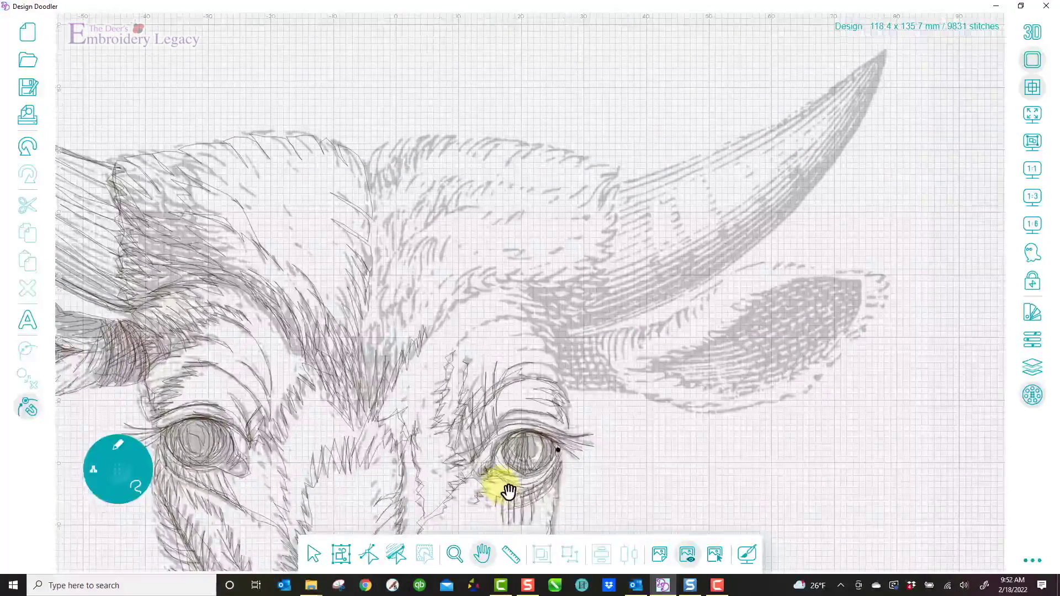
left_click(123, 453)
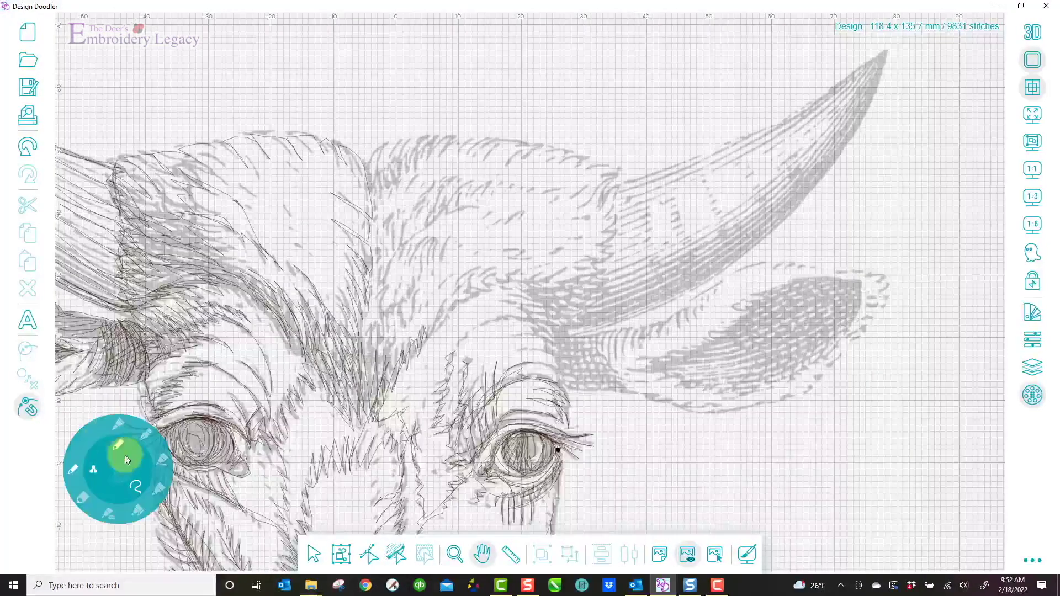
left_click(82, 470)
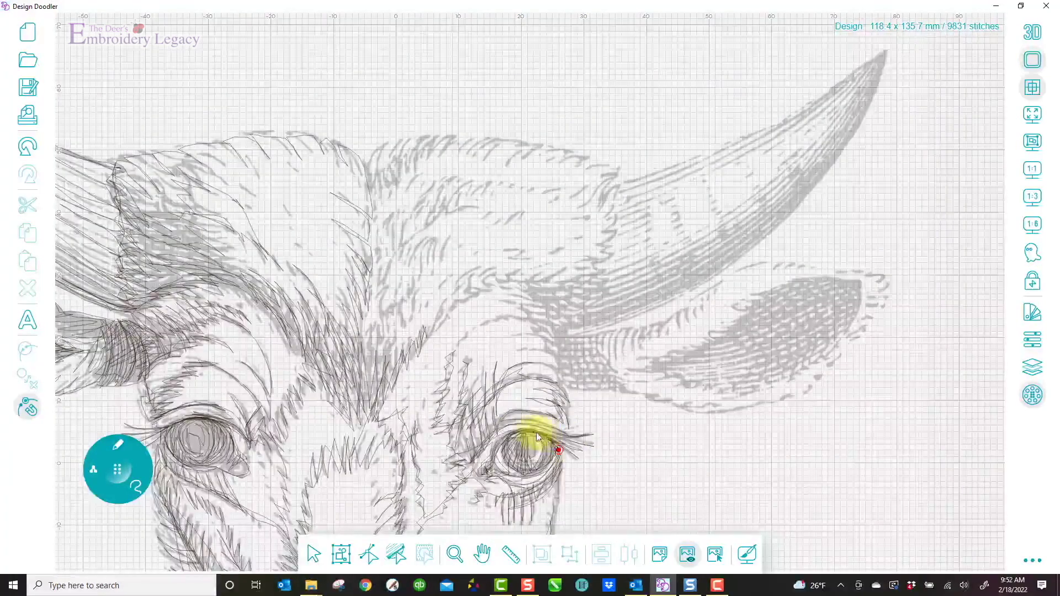
mouse_move(513, 421)
left_mouse_down()
mouse_move(568, 429)
mouse_move(555, 412)
mouse_move(559, 378)
mouse_move(511, 370)
left_mouse_up()
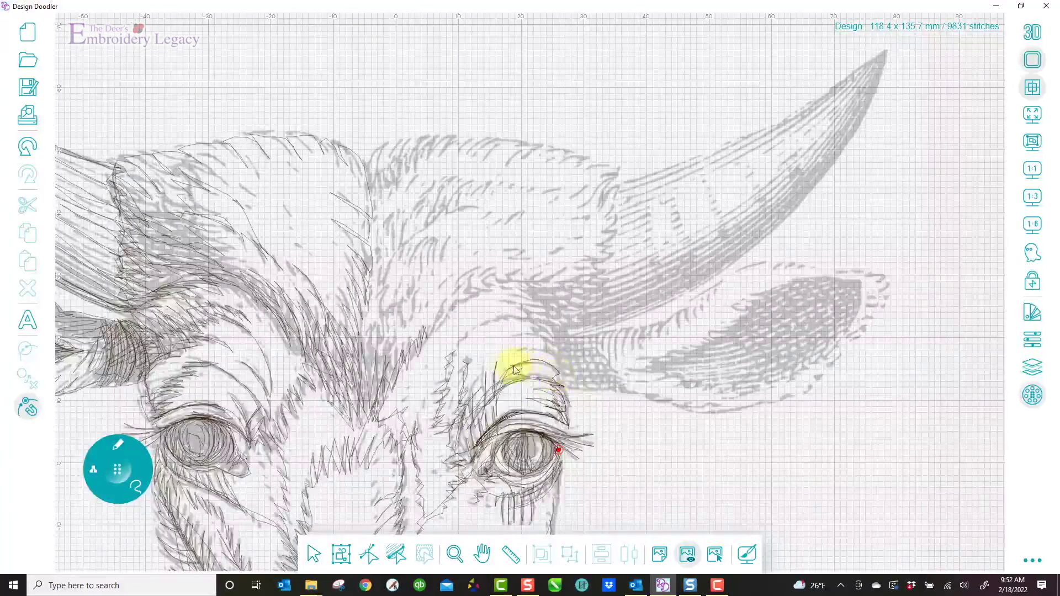
left_click_drag(533, 321, 512, 319)
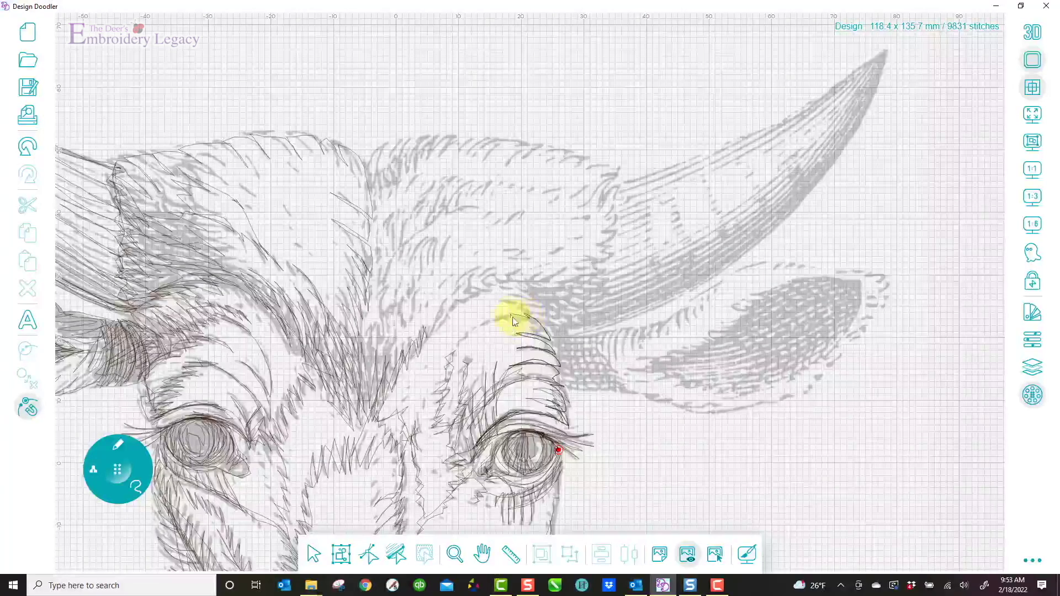
left_click_drag(455, 342, 454, 340)
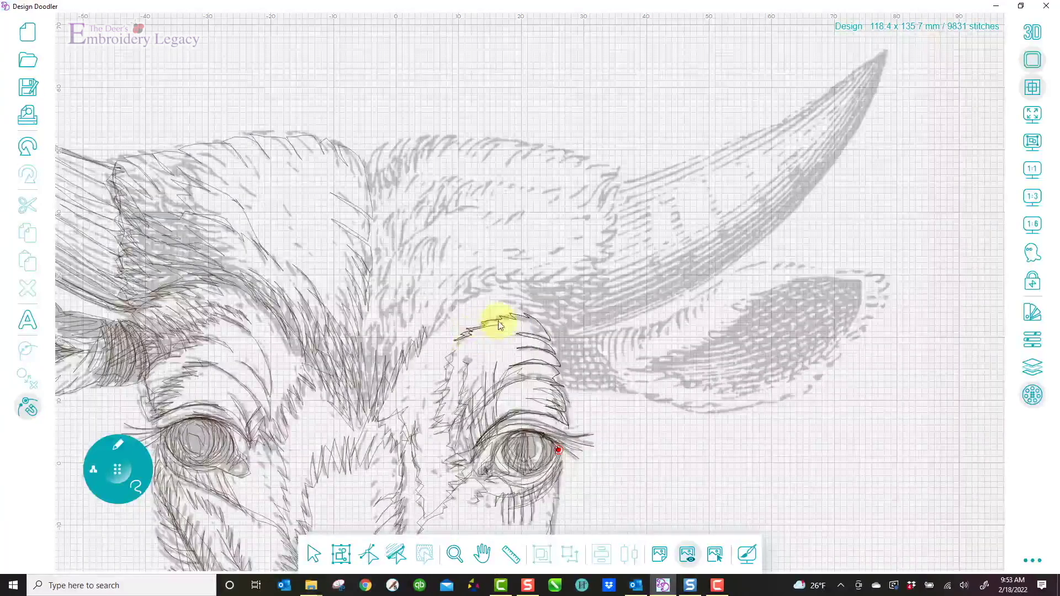
left_click_drag(558, 331, 568, 385)
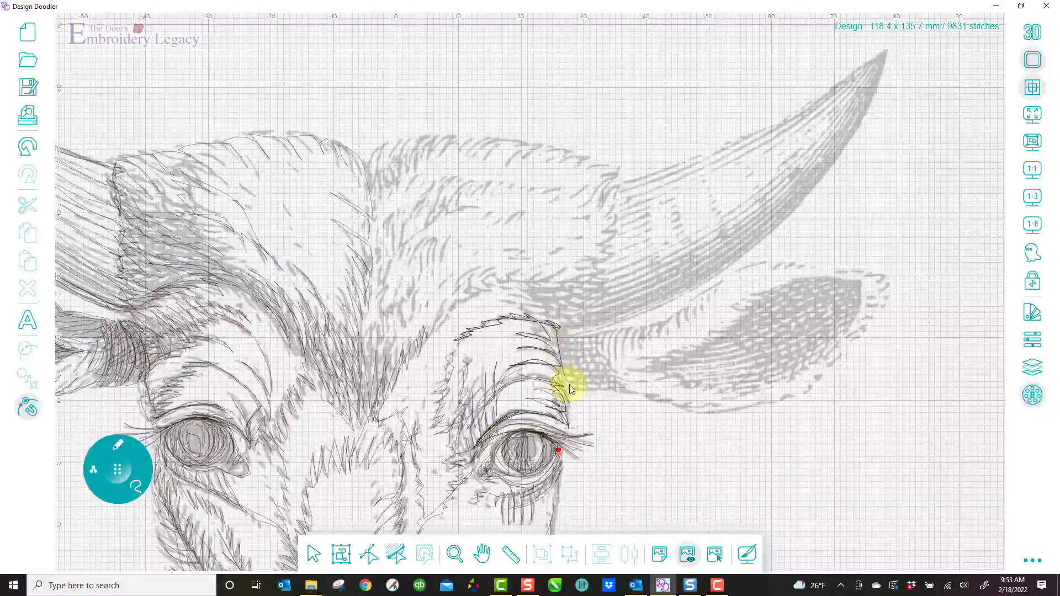
Step: Outline the right ear from its base around the tip and back, and shade the ear base with cross strokes
mouse_move(575, 330)
left_mouse_down()
mouse_move(576, 385)
mouse_move(572, 351)
mouse_move(627, 337)
left_mouse_up()
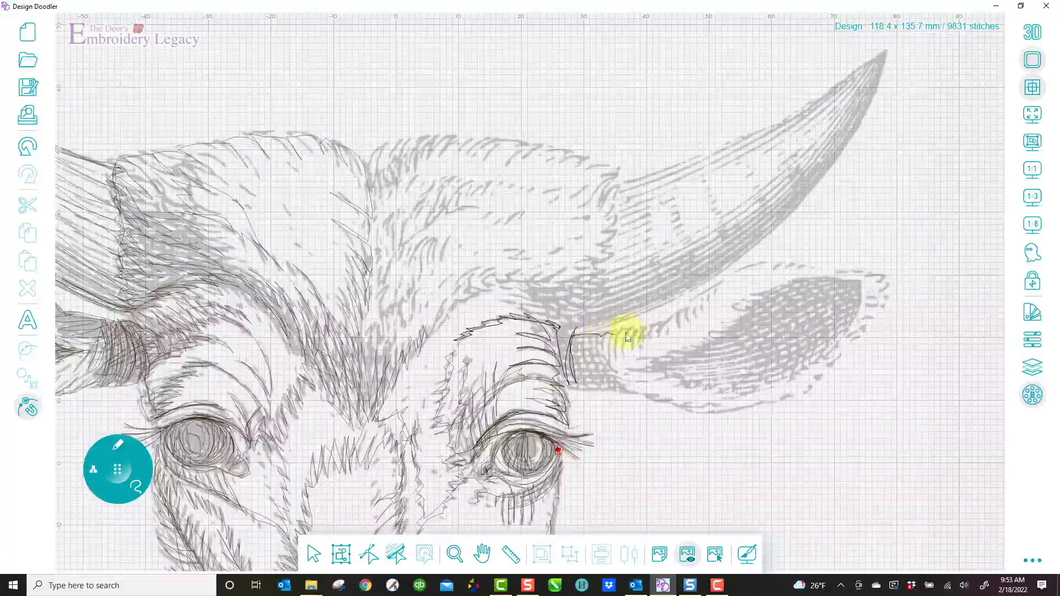
left_click_drag(696, 302, 774, 270)
left_click_drag(860, 276, 892, 281)
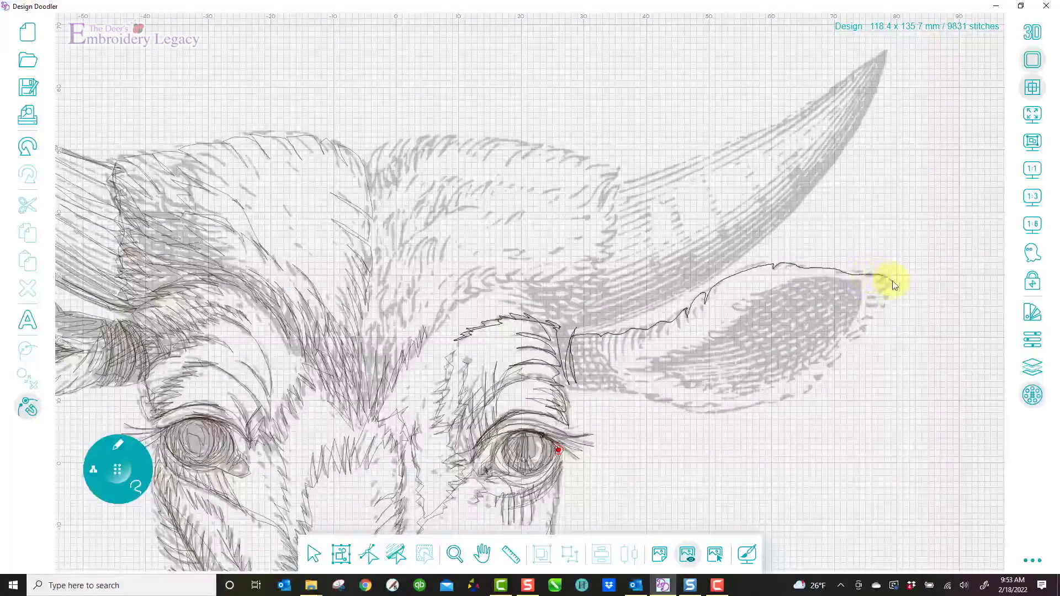
left_click_drag(849, 347, 830, 372)
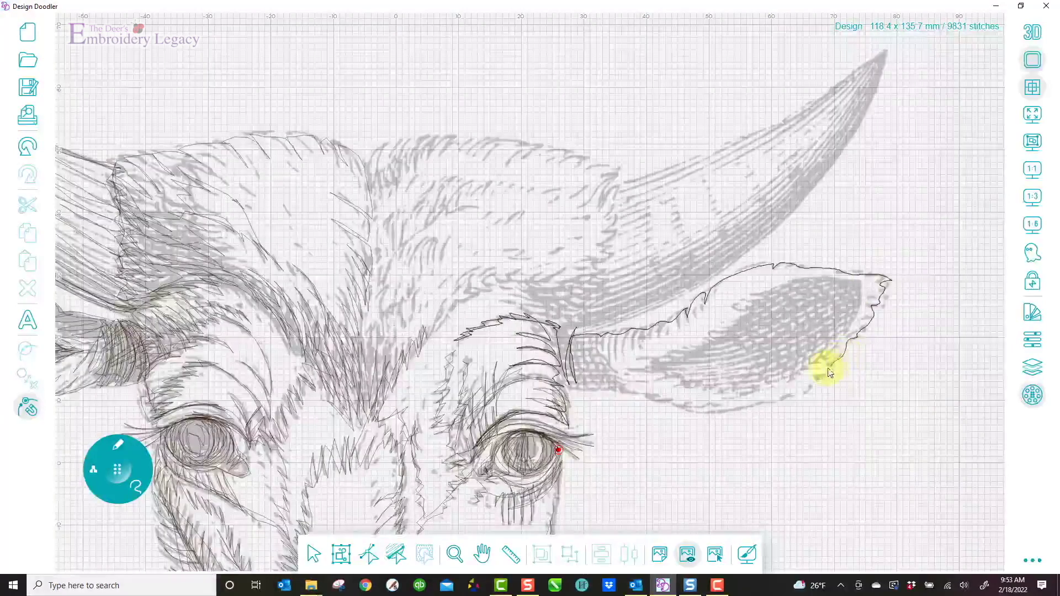
left_click_drag(749, 408, 685, 411)
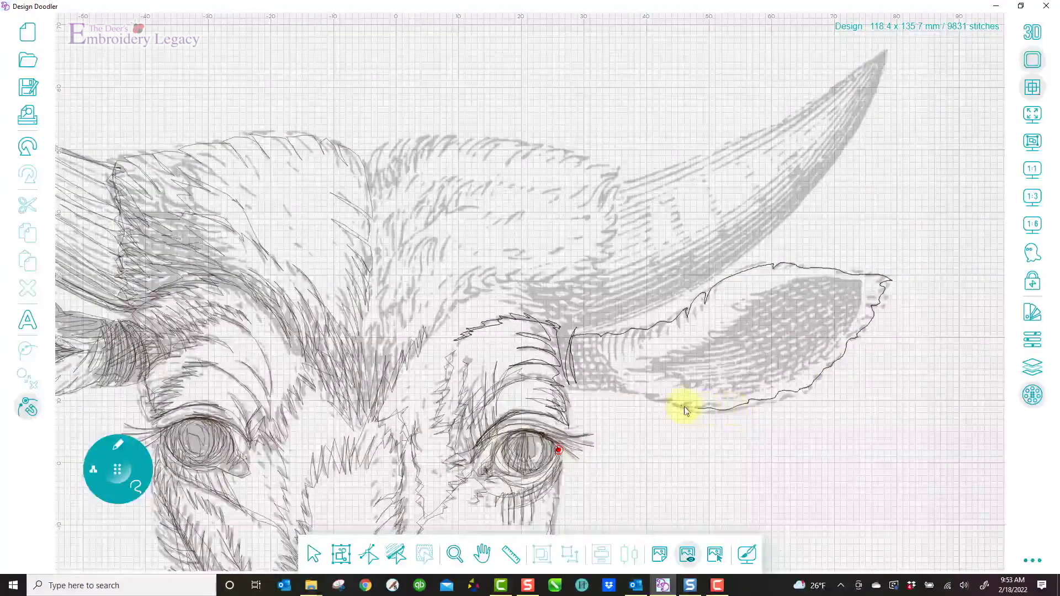
mouse_move(623, 390)
left_mouse_down()
mouse_move(590, 393)
mouse_move(569, 381)
mouse_move(561, 349)
mouse_move(580, 387)
mouse_move(582, 338)
mouse_move(590, 375)
mouse_move(590, 346)
mouse_move(605, 384)
mouse_move(602, 343)
left_mouse_up()
mouse_move(621, 382)
left_mouse_down()
mouse_move(618, 332)
mouse_move(625, 357)
mouse_move(633, 329)
mouse_move(629, 356)
mouse_move(640, 330)
mouse_move(639, 349)
mouse_move(647, 330)
mouse_move(645, 345)
mouse_move(661, 323)
mouse_move(674, 332)
mouse_move(688, 322)
mouse_move(700, 300)
mouse_move(706, 315)
mouse_move(715, 284)
mouse_move(713, 311)
mouse_move(723, 280)
mouse_move(718, 304)
mouse_move(734, 276)
mouse_move(783, 267)
mouse_move(891, 278)
mouse_move(830, 366)
mouse_move(790, 392)
mouse_move(686, 408)
mouse_move(614, 379)
mouse_move(598, 333)
mouse_move(564, 341)
mouse_move(590, 336)
mouse_move(558, 356)
mouse_move(599, 336)
mouse_move(562, 365)
mouse_move(596, 345)
mouse_move(566, 375)
mouse_move(597, 355)
mouse_move(574, 382)
mouse_move(600, 386)
left_mouse_up()
Step: Draw the right ear's inner contour and fill it with long lines running towards the tip
mouse_move(697, 386)
left_mouse_down()
mouse_move(742, 385)
mouse_move(793, 371)
left_mouse_up()
mouse_move(845, 332)
left_mouse_down()
mouse_move(870, 288)
mouse_move(804, 286)
mouse_move(765, 310)
left_mouse_up()
mouse_move(706, 347)
left_mouse_down()
mouse_move(648, 373)
mouse_move(727, 387)
mouse_move(786, 375)
mouse_move(849, 329)
mouse_move(868, 290)
mouse_move(679, 359)
left_mouse_up()
mouse_move(853, 297)
left_mouse_down()
mouse_move(783, 336)
mouse_move(657, 362)
mouse_move(804, 329)
mouse_move(861, 298)
mouse_move(799, 341)
mouse_move(672, 371)
mouse_move(790, 343)
mouse_move(855, 312)
mouse_move(756, 370)
mouse_move(731, 379)
mouse_move(835, 328)
mouse_move(860, 296)
mouse_move(708, 343)
mouse_move(844, 289)
mouse_move(773, 298)
mouse_move(643, 371)
mouse_move(744, 391)
mouse_move(825, 345)
mouse_move(868, 290)
left_mouse_up()
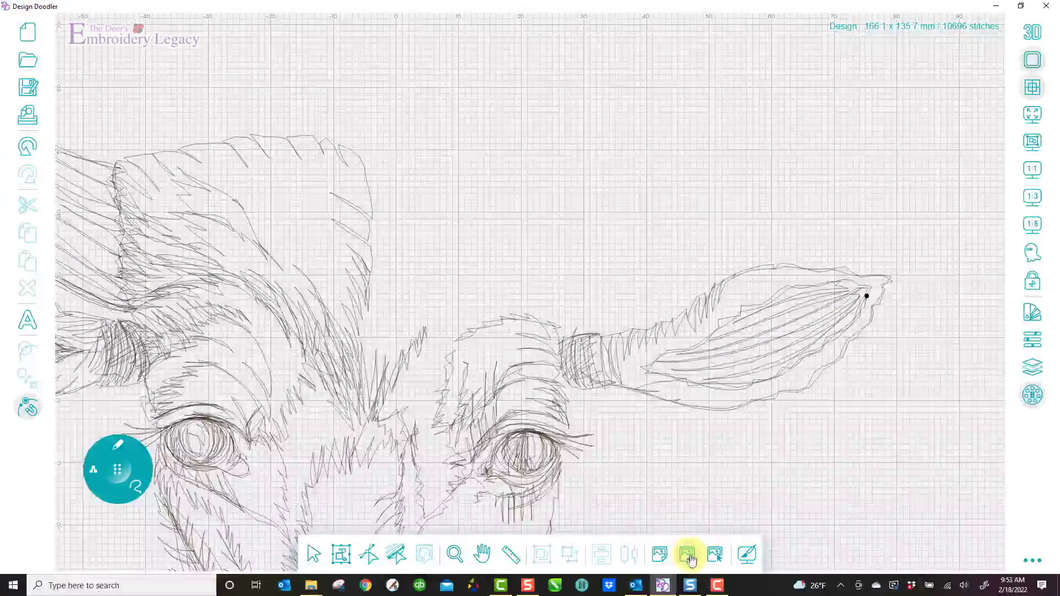
Step: Cross-hatch the inside of the right ear and add short hair strokes along its upper edge and base with the pencil
mouse_move(866, 297)
left_mouse_down()
mouse_move(845, 325)
mouse_move(830, 282)
mouse_move(836, 320)
mouse_move(819, 282)
mouse_move(830, 339)
mouse_move(813, 283)
mouse_move(820, 338)
mouse_move(803, 298)
mouse_move(809, 354)
mouse_move(791, 284)
mouse_move(791, 366)
mouse_move(771, 295)
mouse_move(779, 369)
mouse_move(766, 303)
mouse_move(768, 376)
mouse_move(765, 310)
mouse_move(759, 381)
mouse_move(748, 304)
mouse_move(728, 335)
mouse_move(746, 305)
mouse_move(795, 289)
mouse_move(866, 296)
left_mouse_up()
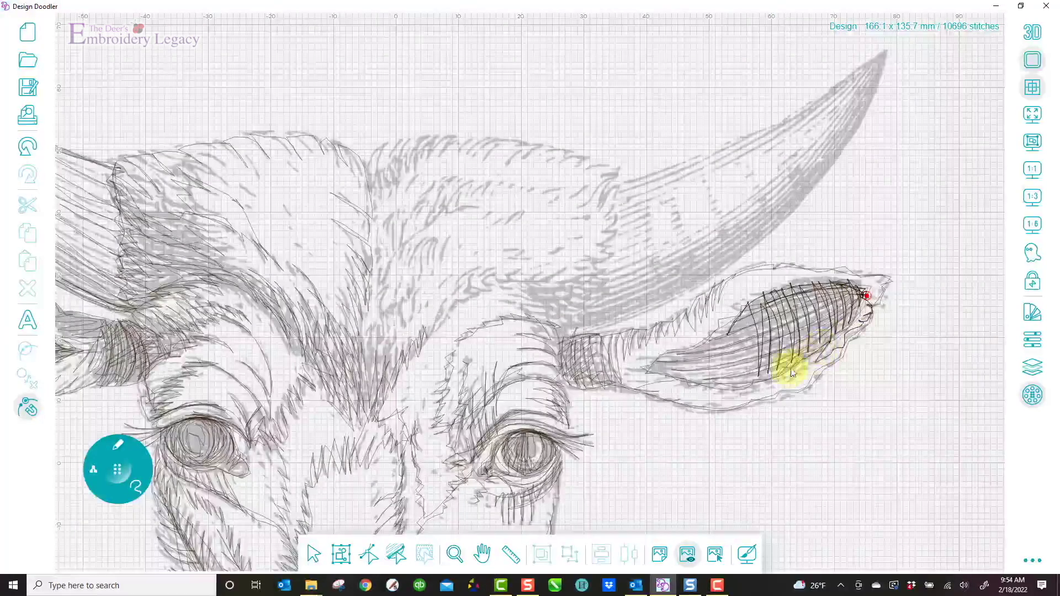
mouse_move(682, 379)
left_mouse_down()
mouse_move(638, 368)
mouse_move(690, 387)
mouse_move(755, 386)
mouse_move(843, 331)
mouse_move(900, 243)
mouse_move(882, 296)
mouse_move(844, 286)
mouse_move(773, 295)
mouse_move(717, 339)
mouse_move(656, 360)
mouse_move(657, 375)
mouse_move(684, 387)
mouse_move(764, 385)
mouse_move(831, 353)
mouse_move(884, 280)
mouse_move(793, 267)
mouse_move(783, 280)
mouse_move(780, 264)
mouse_move(772, 279)
mouse_move(738, 280)
left_mouse_up()
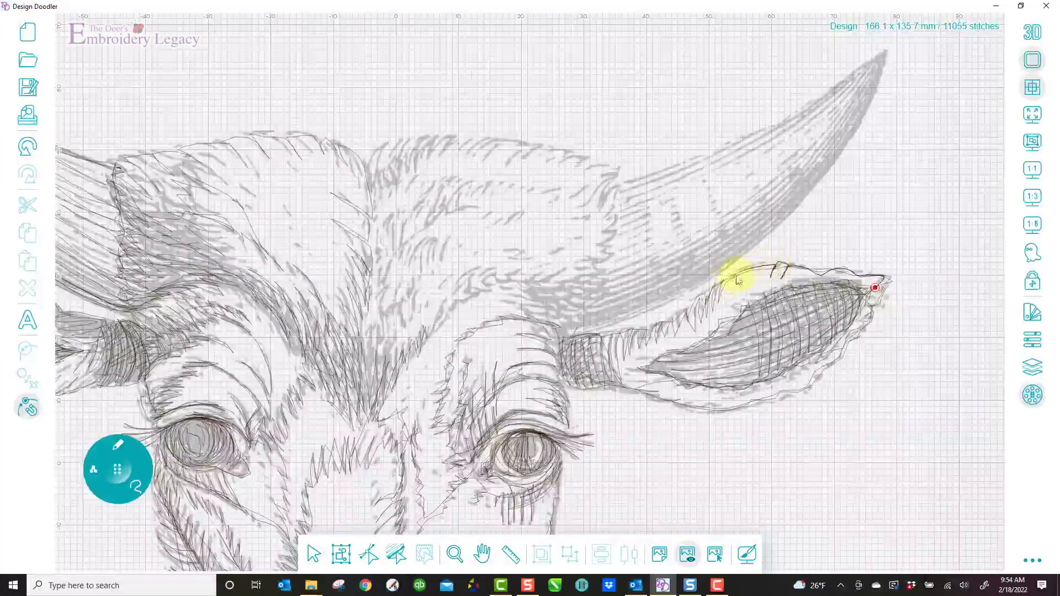
mouse_move(658, 329)
left_mouse_down()
mouse_move(613, 337)
mouse_move(608, 382)
mouse_move(604, 347)
mouse_move(618, 382)
mouse_move(676, 402)
mouse_move(563, 377)
mouse_move(565, 348)
mouse_move(571, 382)
mouse_move(572, 341)
mouse_move(583, 384)
mouse_move(584, 339)
mouse_move(594, 373)
mouse_move(602, 338)
mouse_move(561, 340)
mouse_move(551, 328)
mouse_move(537, 341)
mouse_move(559, 359)
mouse_move(524, 346)
mouse_move(565, 371)
mouse_move(524, 357)
mouse_move(567, 381)
mouse_move(541, 373)
mouse_move(570, 388)
mouse_move(543, 396)
mouse_move(575, 378)
mouse_move(544, 369)
mouse_move(560, 381)
mouse_move(573, 367)
mouse_move(550, 343)
mouse_move(577, 351)
mouse_move(554, 337)
mouse_move(646, 332)
mouse_move(614, 356)
mouse_move(666, 376)
mouse_move(644, 377)
left_mouse_up()
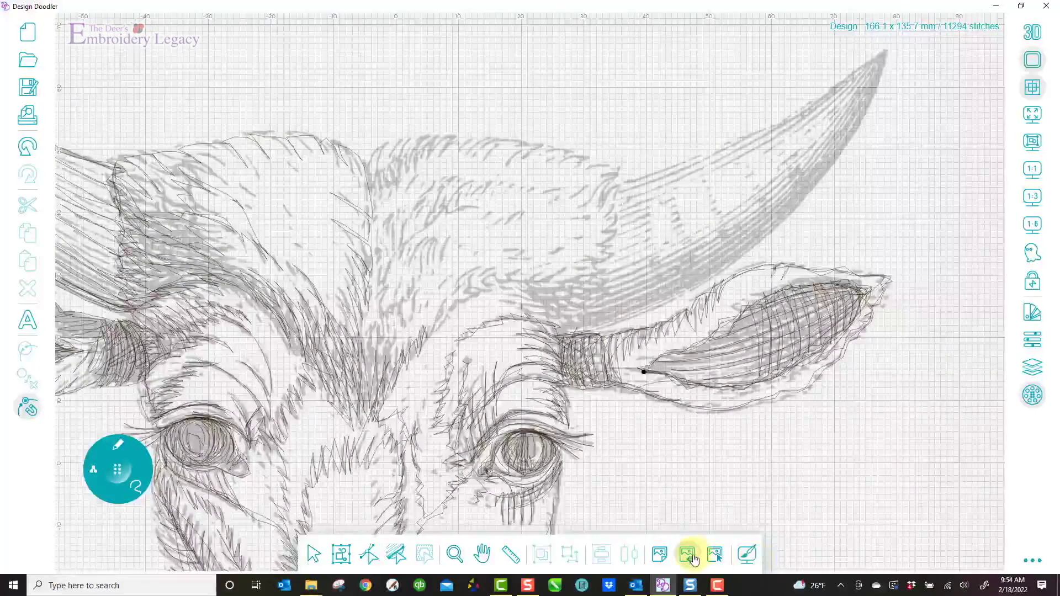
left_click(688, 553)
left_click(692, 559)
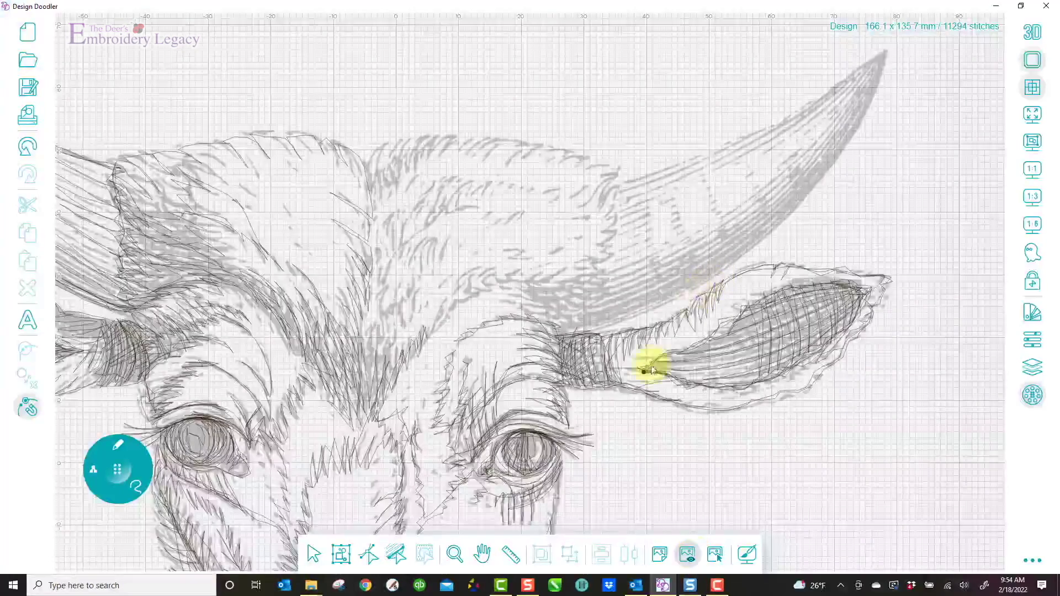
Step: Outline the right horn with pencil strokes along its lower and upper edges up to the tip
mouse_move(644, 374)
left_mouse_down()
mouse_move(611, 370)
mouse_move(593, 340)
mouse_move(559, 339)
mouse_move(615, 333)
mouse_move(565, 338)
mouse_move(630, 321)
mouse_move(719, 274)
mouse_move(829, 171)
left_mouse_up()
mouse_move(878, 77)
left_mouse_down()
mouse_move(875, 47)
mouse_move(667, 174)
left_mouse_up()
mouse_move(859, 75)
left_mouse_down()
mouse_move(824, 161)
mouse_move(738, 254)
mouse_move(639, 319)
mouse_move(576, 332)
mouse_move(723, 268)
mouse_move(865, 107)
left_mouse_up()
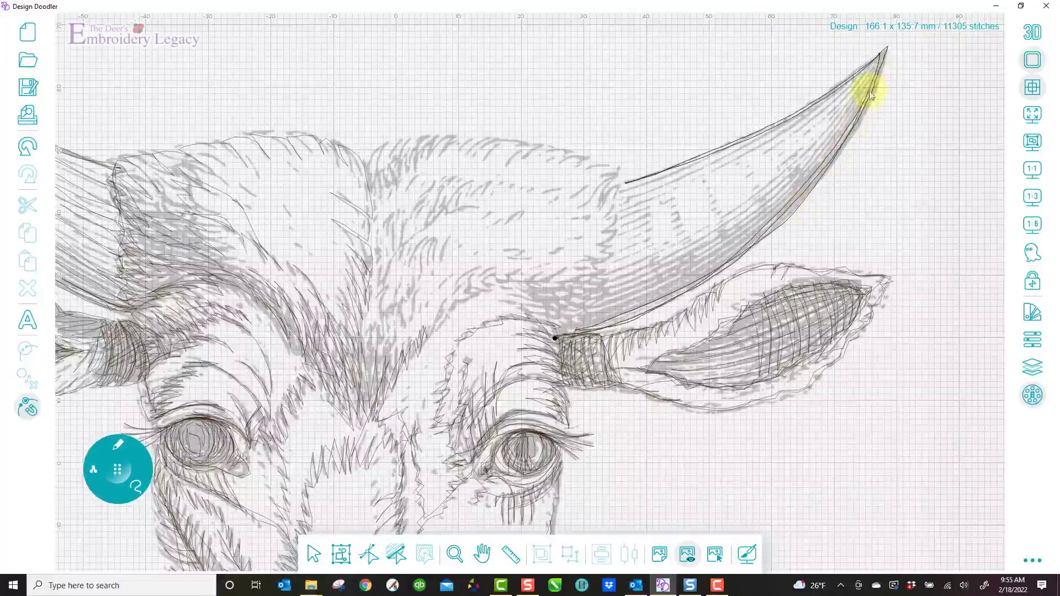
Step: Shade the right horn with long curved pencil lines running between its base and tip, denser along the lower edge
mouse_move(874, 66)
left_mouse_down()
mouse_move(644, 213)
mouse_move(807, 111)
mouse_move(870, 51)
mouse_move(854, 93)
mouse_move(649, 265)
left_mouse_up()
mouse_move(731, 204)
left_mouse_down()
mouse_move(874, 69)
mouse_move(760, 211)
mouse_move(599, 306)
mouse_move(739, 224)
mouse_move(832, 142)
mouse_move(807, 176)
mouse_move(666, 288)
mouse_move(572, 329)
mouse_move(650, 298)
mouse_move(590, 329)
mouse_move(649, 307)
mouse_move(610, 330)
mouse_move(760, 246)
mouse_move(822, 178)
mouse_move(875, 97)
mouse_move(884, 59)
mouse_move(851, 125)
mouse_move(770, 227)
mouse_move(691, 286)
mouse_move(754, 248)
mouse_move(848, 128)
left_mouse_up()
mouse_move(878, 60)
left_mouse_down()
mouse_move(747, 143)
mouse_move(634, 189)
left_mouse_up()
mouse_move(711, 172)
left_mouse_down()
mouse_move(632, 194)
mouse_move(724, 171)
mouse_move(616, 234)
left_mouse_up()
mouse_move(693, 212)
left_mouse_down()
mouse_move(797, 135)
mouse_move(609, 249)
mouse_move(612, 258)
mouse_move(661, 239)
mouse_move(611, 260)
mouse_move(632, 270)
mouse_move(606, 281)
mouse_move(594, 306)
mouse_move(780, 191)
mouse_move(697, 254)
mouse_move(574, 321)
mouse_move(653, 292)
mouse_move(573, 330)
mouse_move(726, 265)
mouse_move(596, 329)
mouse_move(694, 286)
mouse_move(767, 227)
left_mouse_up()
left_click(686, 556)
left_click(686, 557)
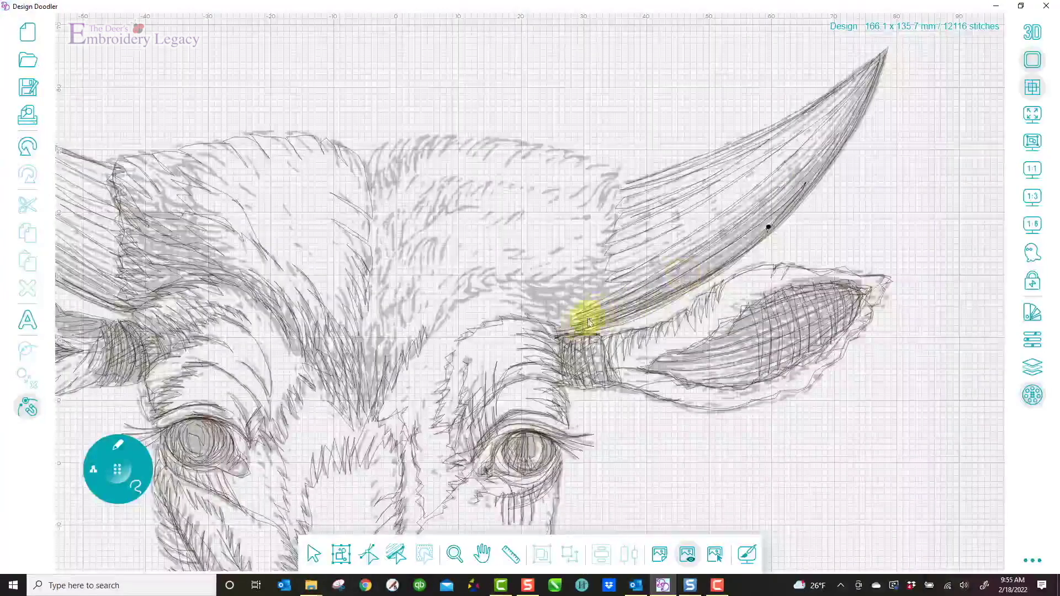
Step: Sketch the jagged lower hair edge from the right horn's base across to the centre of the forehead
mouse_move(544, 305)
left_mouse_down()
mouse_move(588, 293)
mouse_move(575, 303)
mouse_move(568, 284)
mouse_move(535, 288)
mouse_move(561, 271)
mouse_move(517, 275)
left_mouse_up()
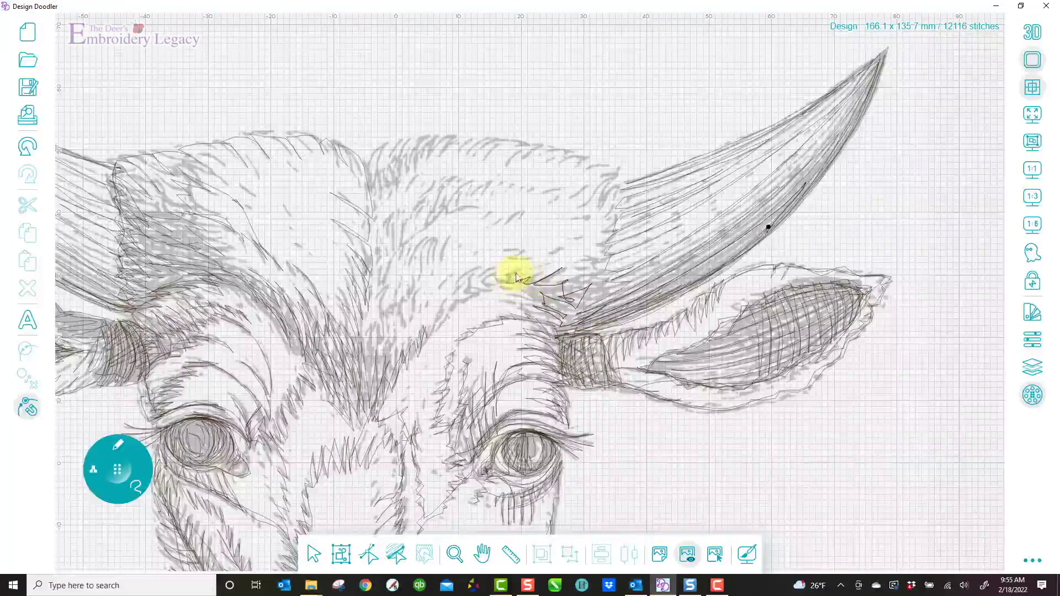
left_click_drag(451, 318, 420, 341)
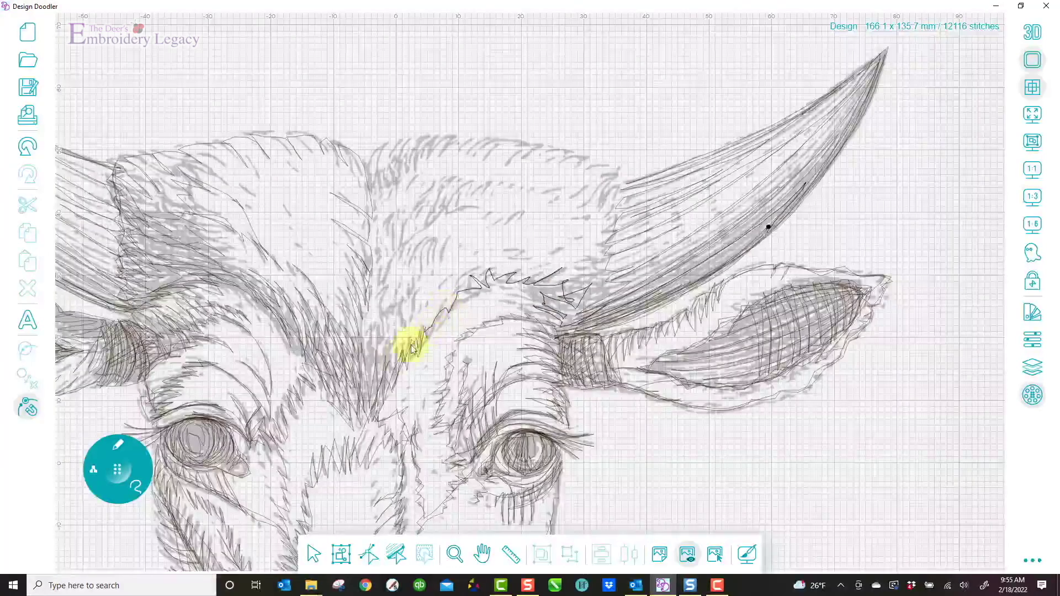
mouse_move(355, 348)
left_mouse_down()
mouse_move(379, 361)
mouse_move(389, 329)
left_mouse_up()
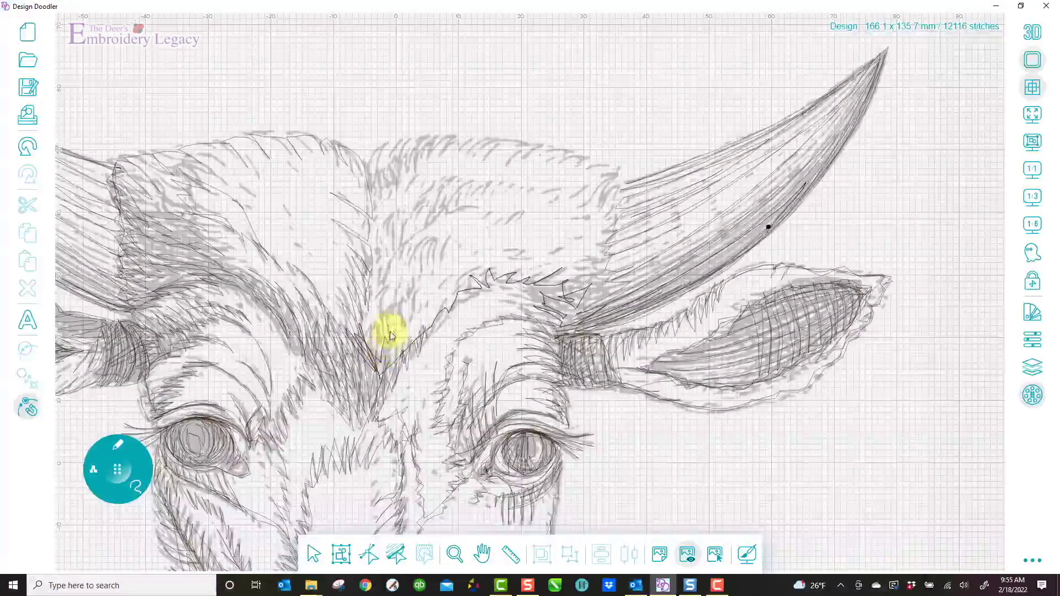
Step: Fill the right half of the forehead with hair strokes along the centre parting, the top edge and the horn's base
mouse_move(432, 292)
left_mouse_down()
mouse_move(382, 354)
mouse_move(367, 320)
mouse_move(381, 338)
mouse_move(368, 283)
mouse_move(397, 319)
mouse_move(395, 297)
mouse_move(406, 305)
mouse_move(415, 295)
mouse_move(428, 244)
mouse_move(420, 278)
mouse_move(448, 244)
mouse_move(400, 307)
mouse_move(377, 270)
mouse_move(384, 301)
mouse_move(375, 294)
mouse_move(417, 233)
mouse_move(396, 260)
mouse_move(449, 214)
mouse_move(469, 215)
mouse_move(464, 197)
mouse_move(392, 258)
mouse_move(394, 221)
mouse_move(382, 267)
mouse_move(374, 232)
left_mouse_up()
mouse_move(378, 273)
left_mouse_down()
mouse_move(376, 337)
mouse_move(361, 304)
mouse_move(353, 315)
mouse_move(374, 359)
mouse_move(357, 354)
mouse_move(380, 386)
mouse_move(369, 411)
mouse_move(387, 344)
mouse_move(412, 342)
mouse_move(458, 288)
mouse_move(501, 328)
mouse_move(512, 288)
mouse_move(458, 290)
mouse_move(448, 304)
mouse_move(470, 276)
mouse_move(482, 286)
mouse_move(511, 270)
mouse_move(566, 297)
mouse_move(563, 310)
mouse_move(498, 295)
mouse_move(566, 315)
mouse_move(524, 303)
mouse_move(562, 328)
mouse_move(490, 317)
mouse_move(584, 312)
mouse_move(602, 274)
mouse_move(588, 285)
mouse_move(542, 271)
mouse_move(592, 260)
left_mouse_up()
mouse_move(504, 251)
left_mouse_down()
mouse_move(574, 274)
mouse_move(616, 238)
mouse_move(555, 254)
left_mouse_up()
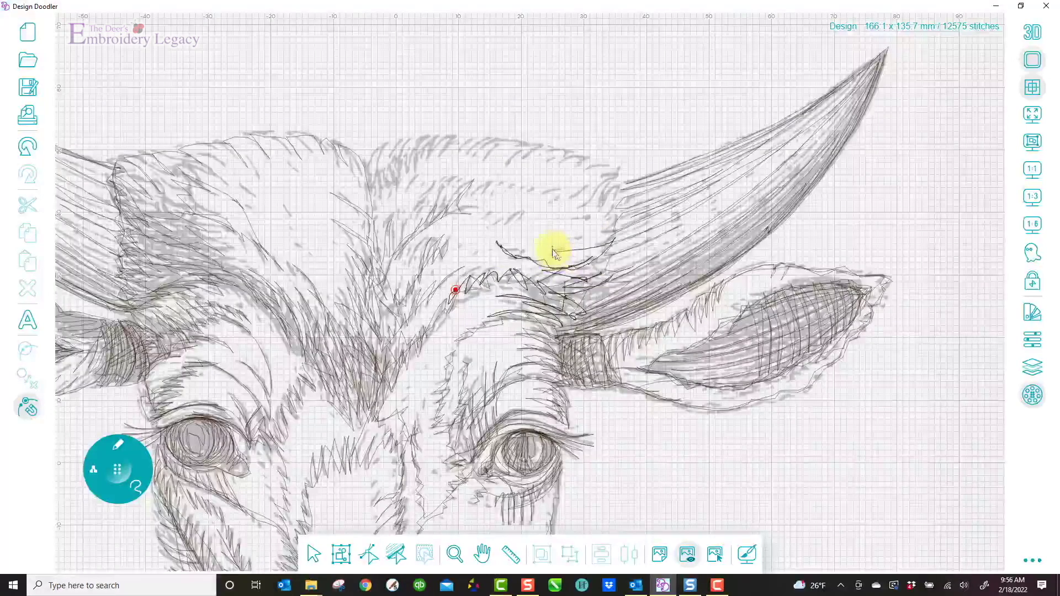
mouse_move(611, 211)
left_mouse_down()
mouse_move(623, 191)
mouse_move(579, 160)
mouse_move(507, 141)
mouse_move(408, 161)
mouse_move(371, 216)
mouse_move(397, 205)
mouse_move(383, 241)
mouse_move(486, 200)
mouse_move(468, 206)
mouse_move(479, 224)
left_mouse_up()
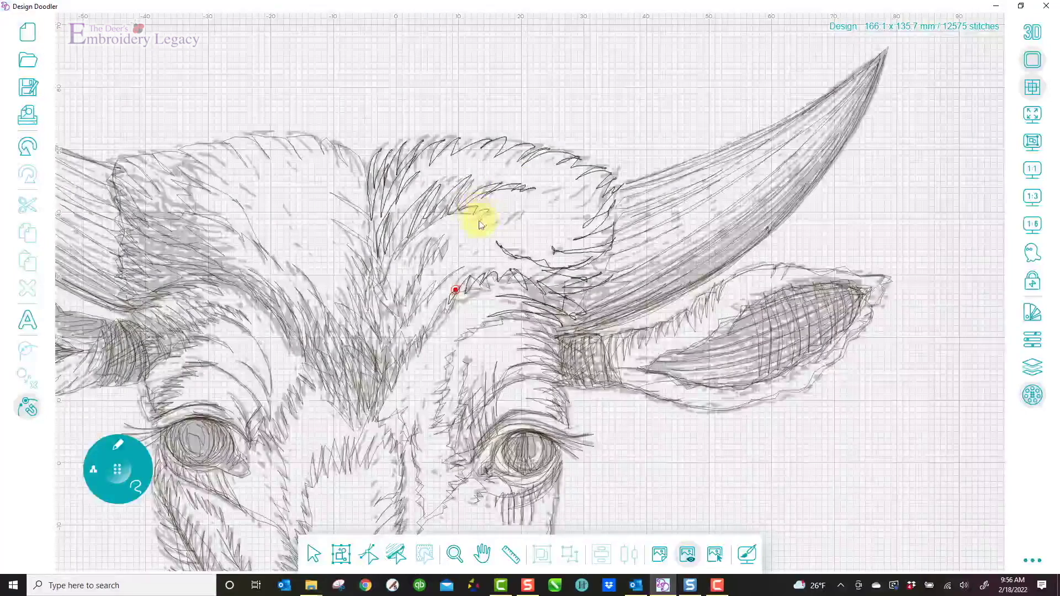
mouse_move(554, 197)
left_mouse_down()
mouse_move(602, 196)
mouse_move(615, 230)
mouse_move(605, 287)
mouse_move(569, 317)
mouse_move(575, 327)
left_mouse_up()
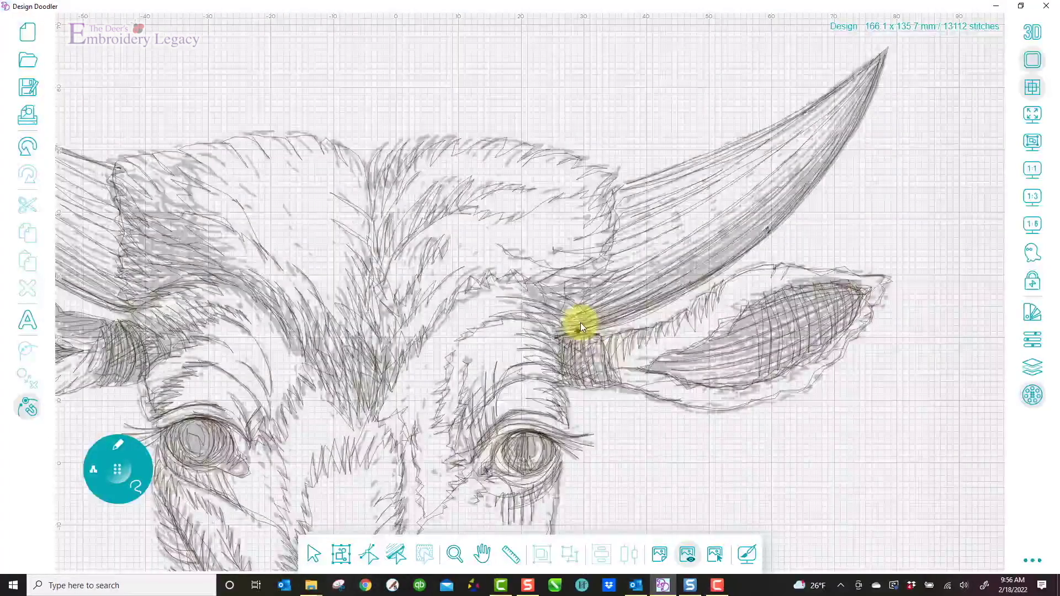
Step: View the whole design at 1:1 scale and compare it with the background artwork hidden and shown
left_click(1031, 172)
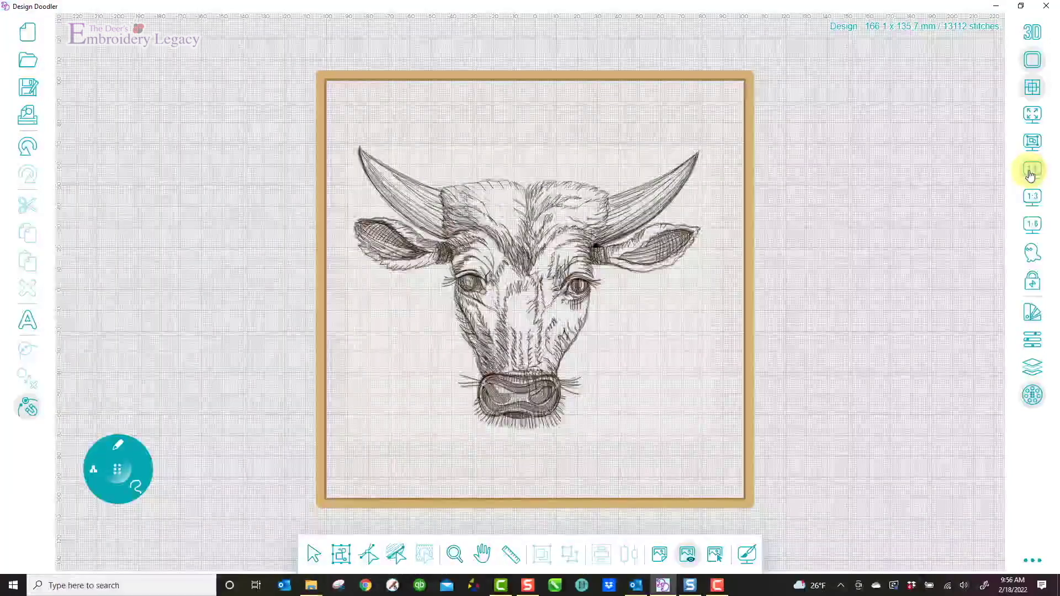
left_click(688, 560)
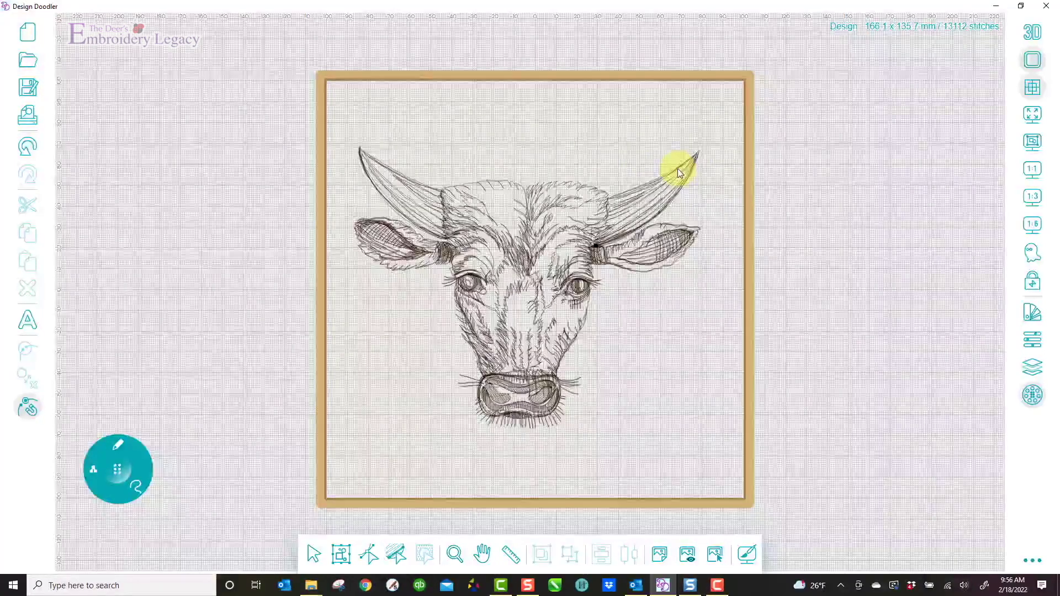
left_click(688, 557)
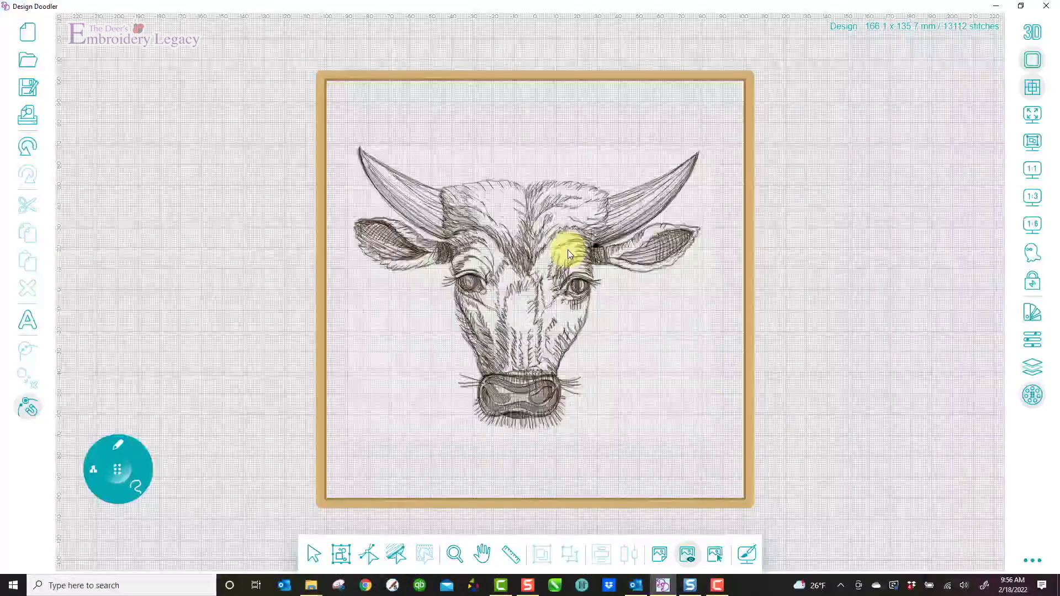
Step: Save the design as Cow in the Tajima (DST) format
left_click(29, 88)
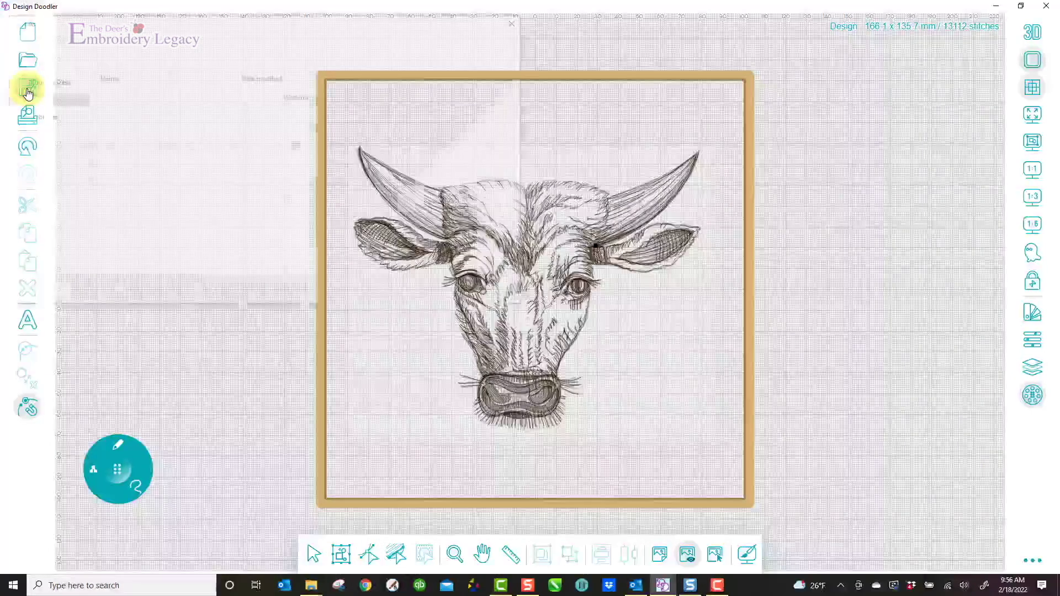
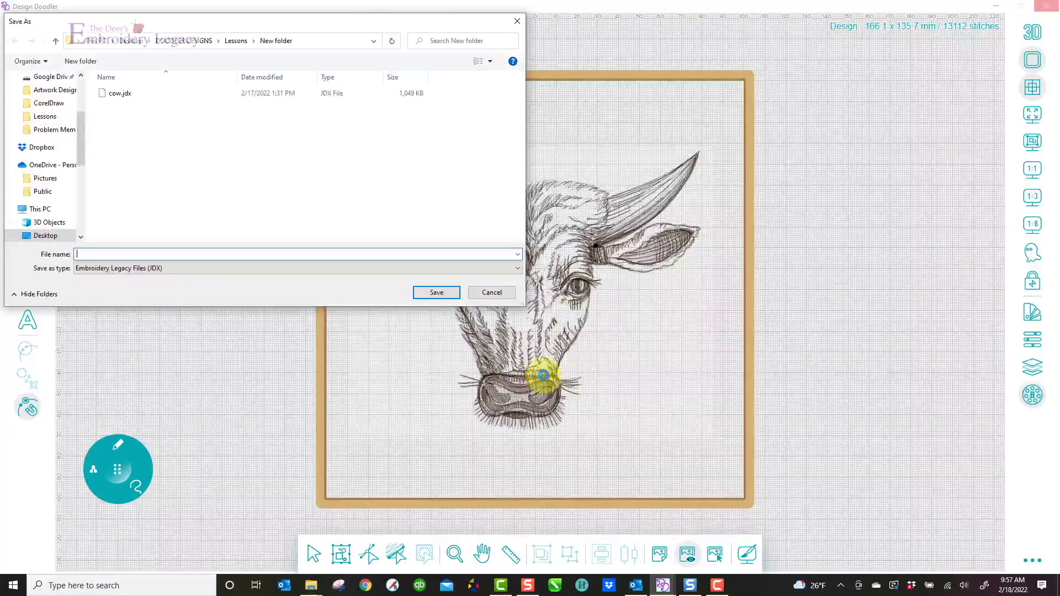
left_click(519, 269)
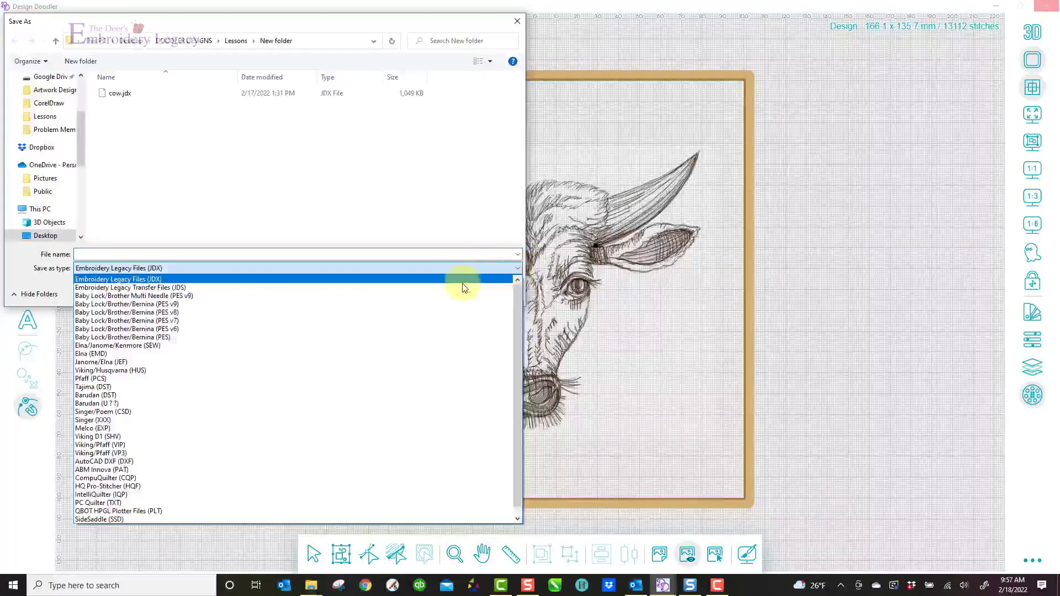
left_click(108, 388)
left_click(142, 257)
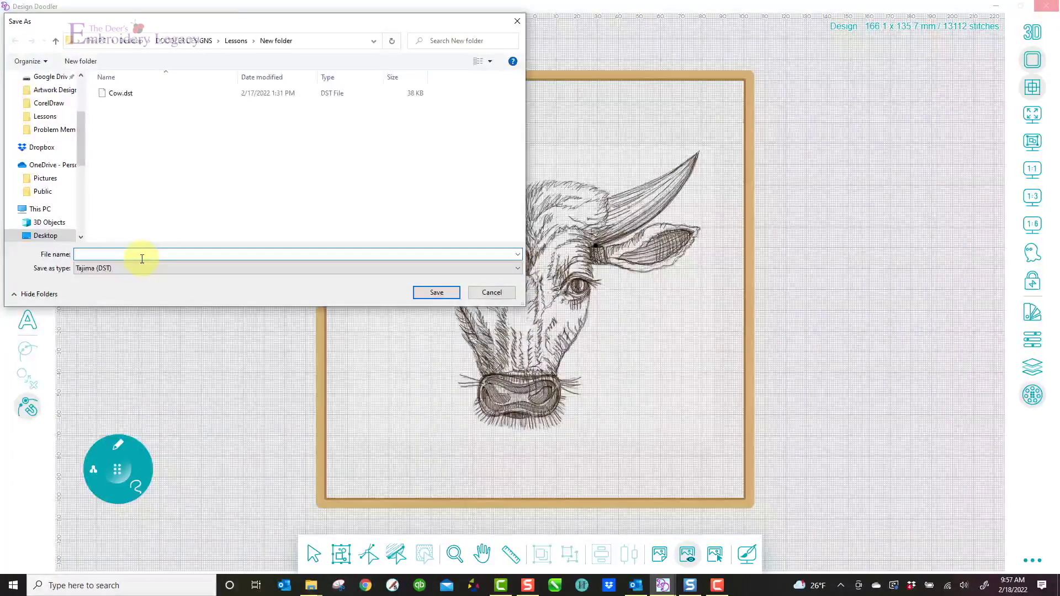
type("Cow")
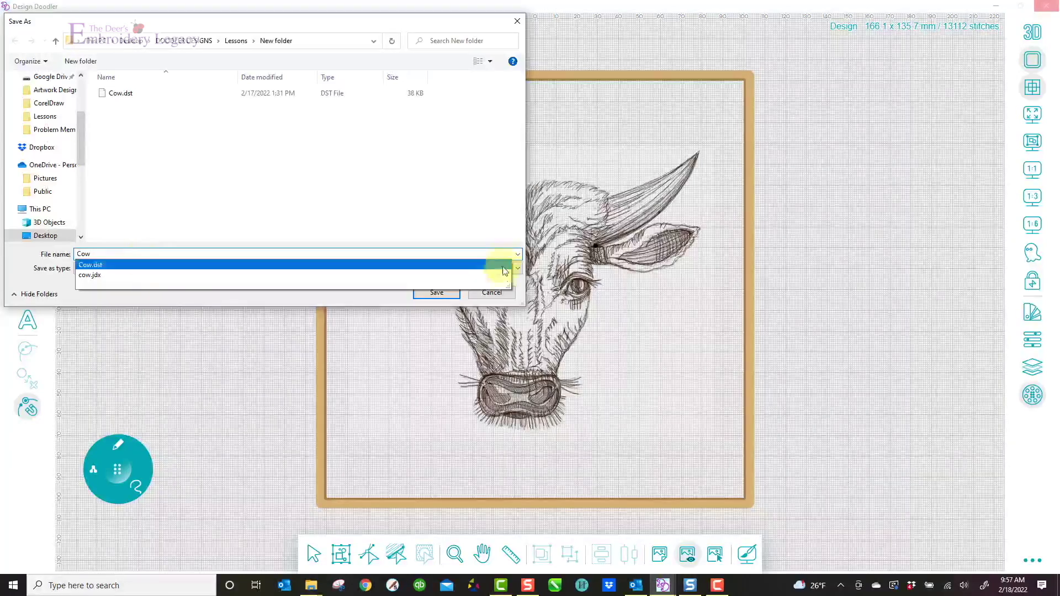
left_click(438, 292)
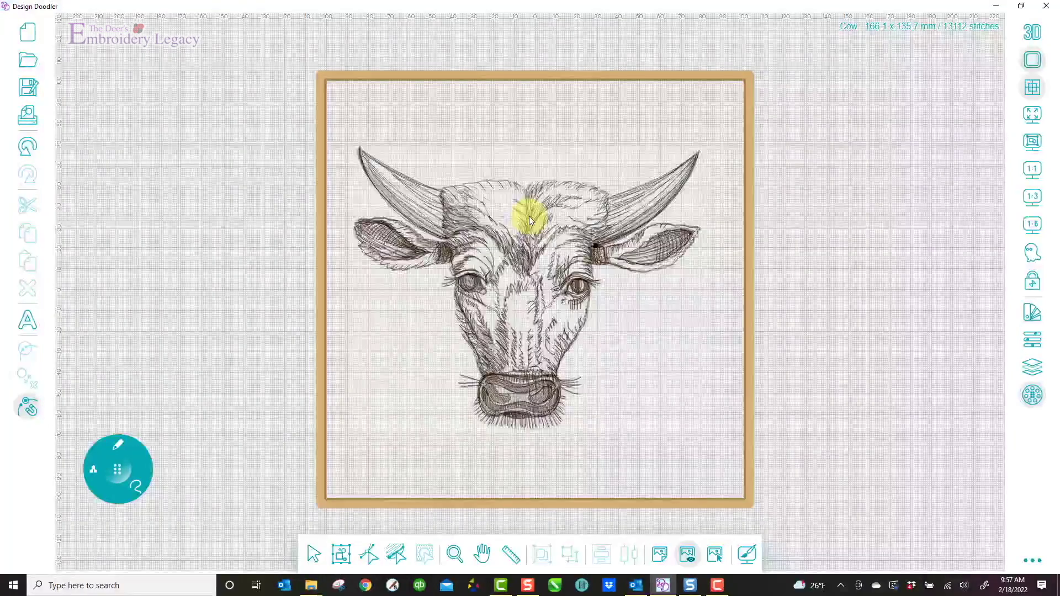
Step: Play the stitch sequence with Slow Redraw and scrub it from the start to near the end
left_click(1030, 562)
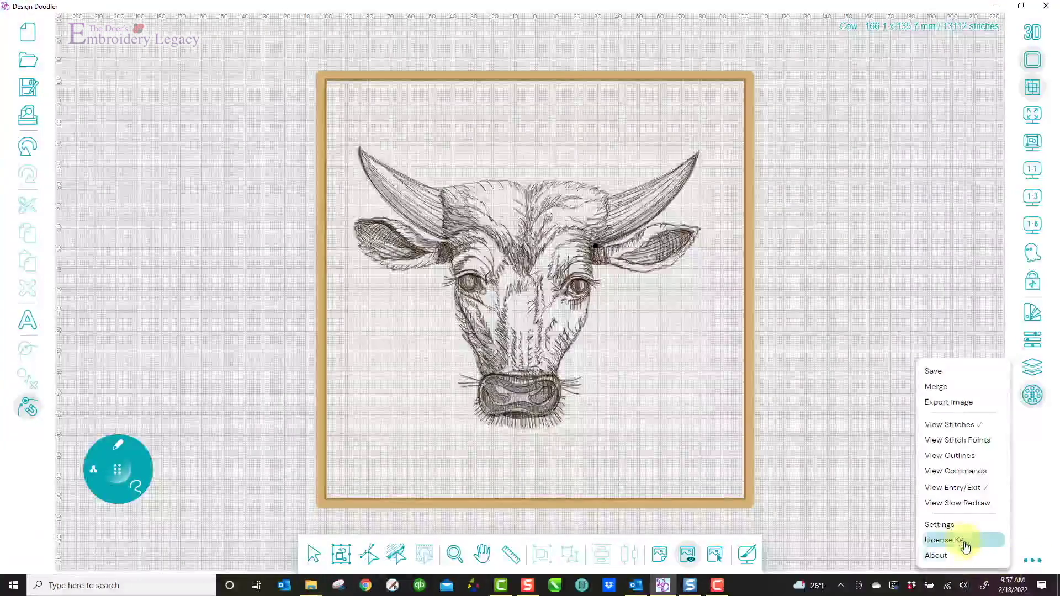
left_click(950, 502)
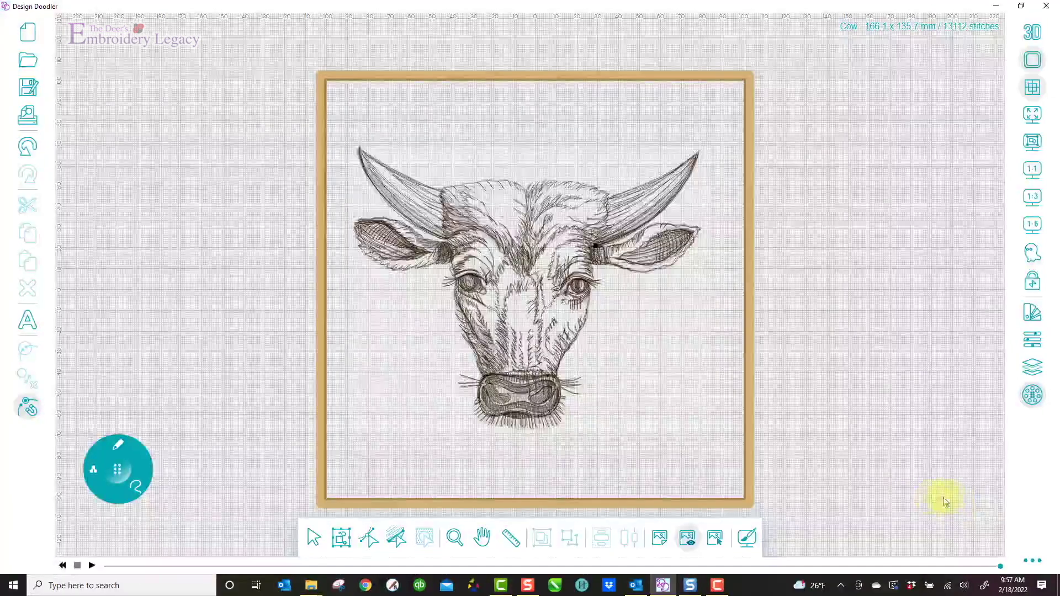
left_click(91, 565)
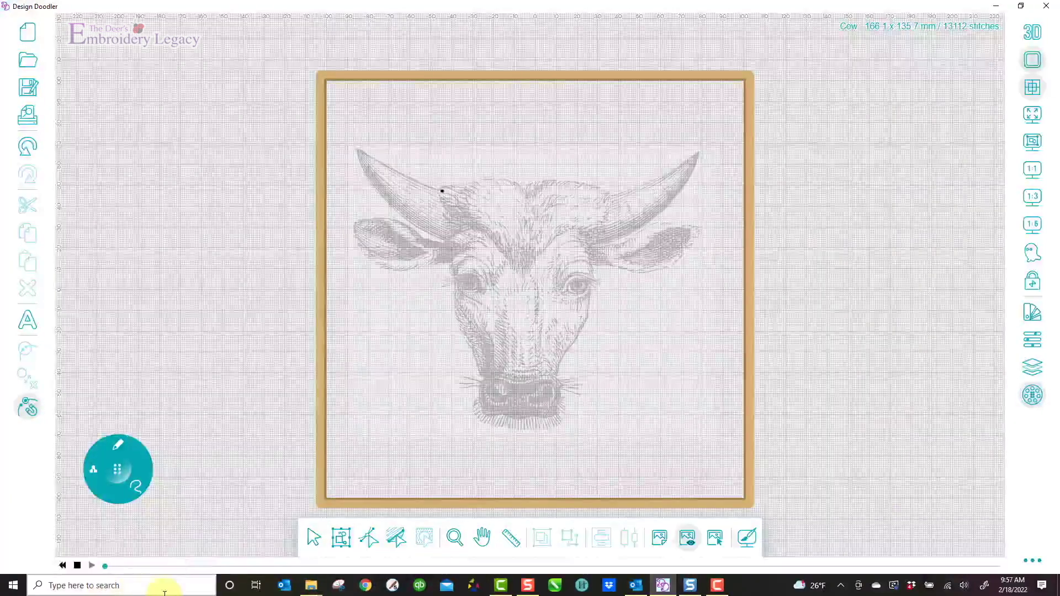
left_click_drag(109, 566, 992, 563)
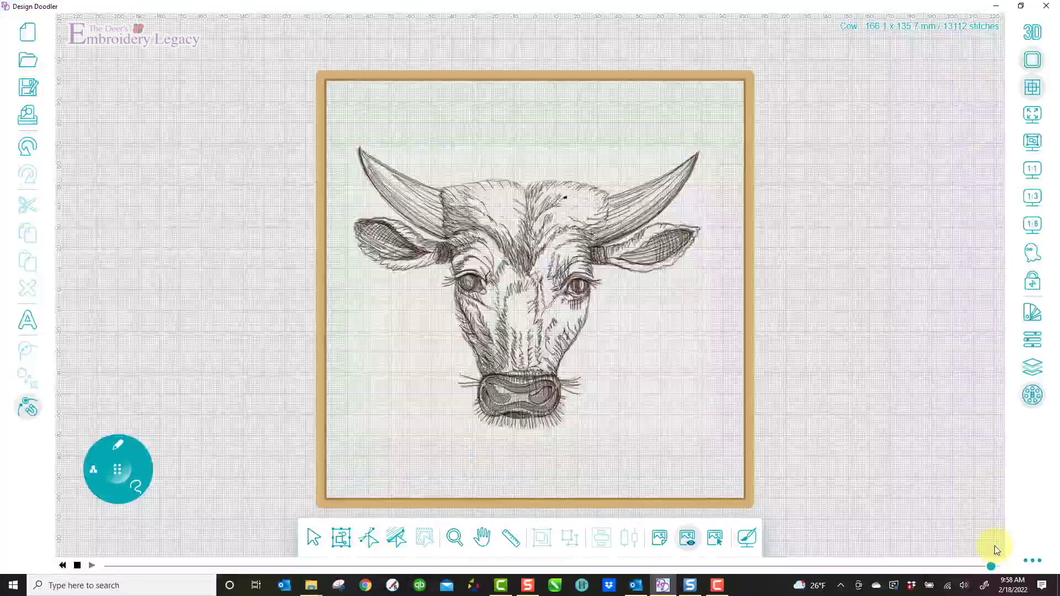